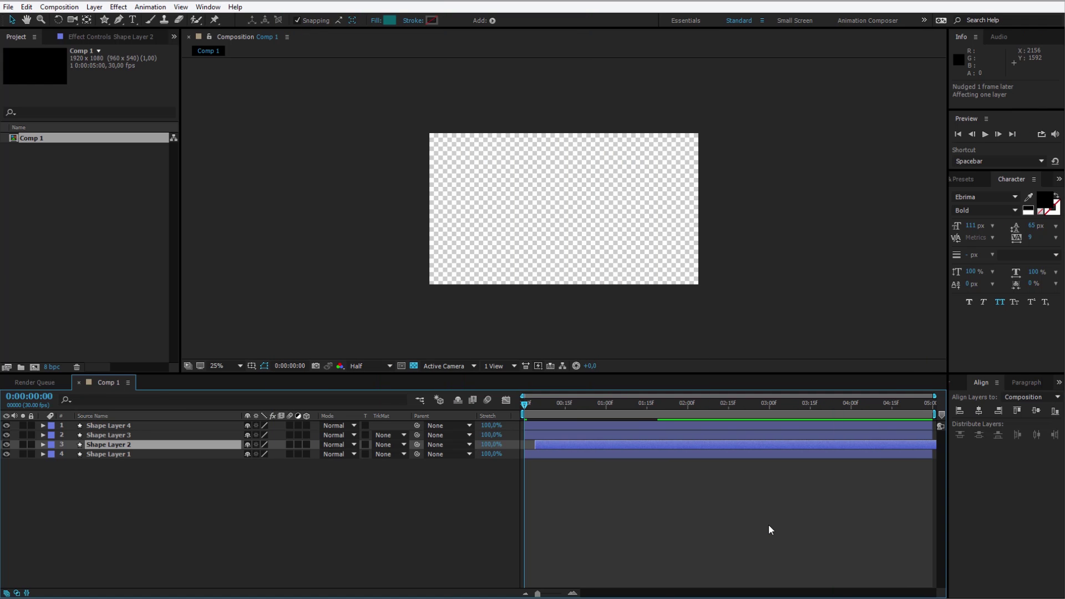
- Nudge Shape Layers 2, 3 and 4 later so each starts after the one below
{"action": "key", "text": "alt+Page_Down"}
{"action": "key", "text": "alt+Page_Down"}
{"action": "key", "text": "alt+Page_Down"}
{"action": "key", "text": "ctrl+Up"}
{"action": "key", "text": "alt+Page_Down"}
{"action": "key", "text": "alt+Page_Down"}
{"action": "key", "text": "alt+Page_Down"}
{"action": "key", "text": "alt+Page_Down"}
{"action": "key", "text": "alt+Page_Down"}
{"action": "key", "text": "alt+Page_Down"}
{"action": "key", "text": "alt+Page_Down"}
{"action": "key", "text": "alt+Page_Down"}
{"action": "key", "text": "alt+Page_Down"}
{"action": "key", "text": "alt+Page_Down"}
{"action": "key", "text": "alt+Page_Down"}
{"action": "key", "text": "alt+Page_Down"}
{"action": "key", "text": "alt+Page_Down"}
{"action": "key", "text": "alt+Page_Down"}
{"action": "key", "text": "ctrl+Up"}
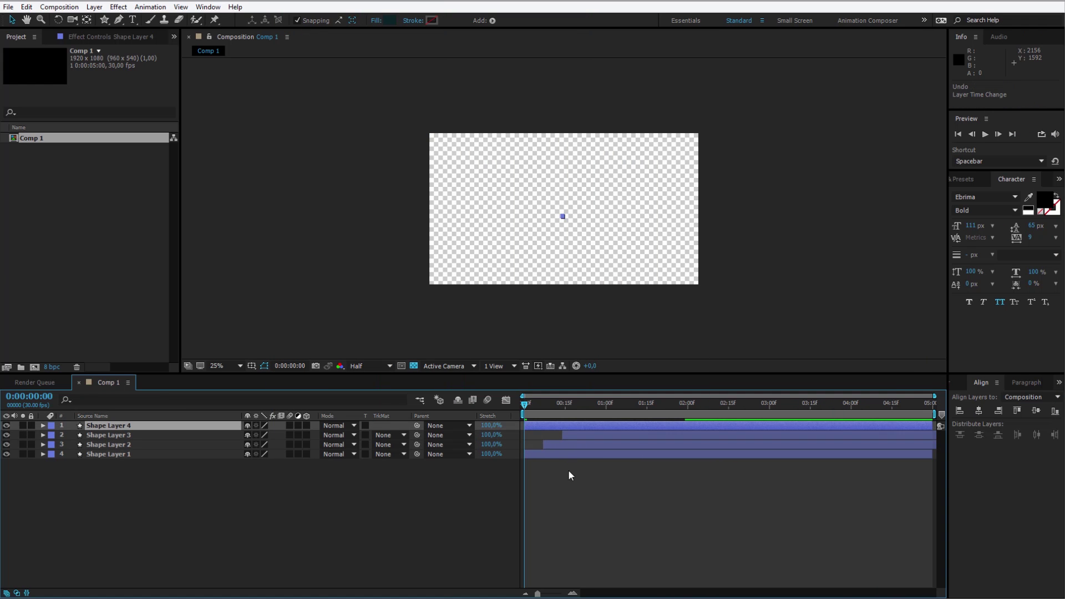
{"action": "key", "text": "alt+Page_Down"}
{"action": "key", "text": "alt+Page_Down"}
{"action": "key", "text": "alt+Page_Down"}
{"action": "key", "text": "alt+Page_Down"}
{"action": "key", "text": "alt+Page_Down"}
{"action": "key", "text": "alt+Page_Down"}
{"action": "key", "text": "alt+Page_Down"}
{"action": "key", "text": "alt+Page_Down"}
{"action": "key", "text": "alt+Page_Down"}
{"action": "key", "text": "alt+Page_Down"}
{"action": "key", "text": "alt+Page_Down"}
{"action": "key", "text": "alt+Page_Down"}
{"action": "key", "text": "alt+Page_Down"}
{"action": "key", "text": "alt+Page_Down"}
{"action": "key", "text": "alt+Page_Down"}
{"action": "key", "text": "alt+Page_Down"}
{"action": "key", "text": "alt+Page_Down"}
{"action": "key", "text": "alt+Page_Down"}
{"action": "key", "text": "alt+Page_Down"}
{"action": "key", "text": "alt+Page_Down"}
- Show all layers' Scale and Rotation keyframes and preview the staggered expanding circles
{"action": "key", "text": "ctrl+a"}
{"action": "key", "text": "u"}
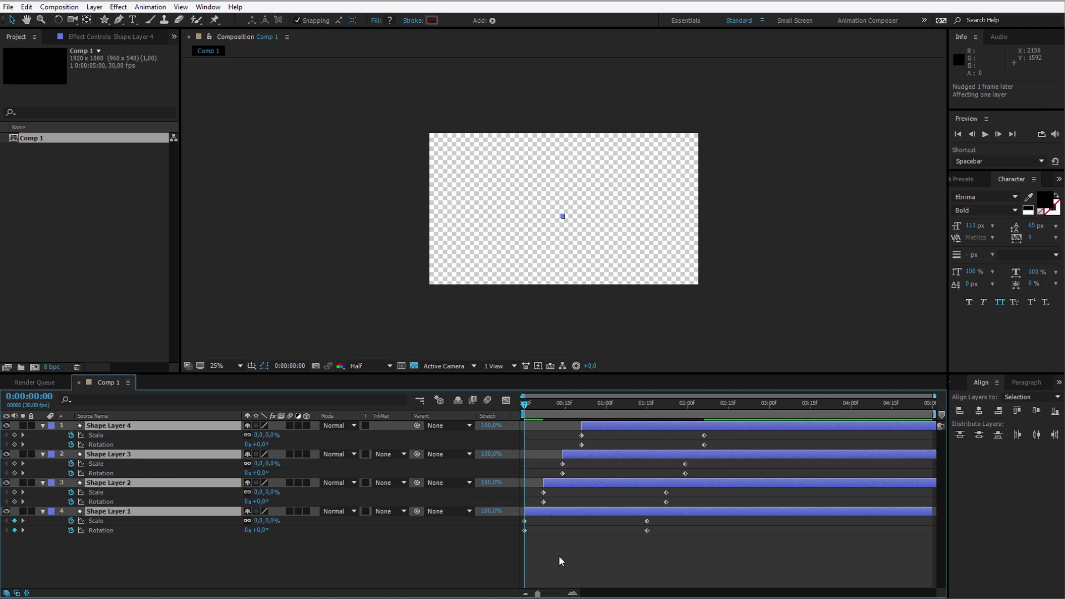
{"action": "key", "text": "space"}
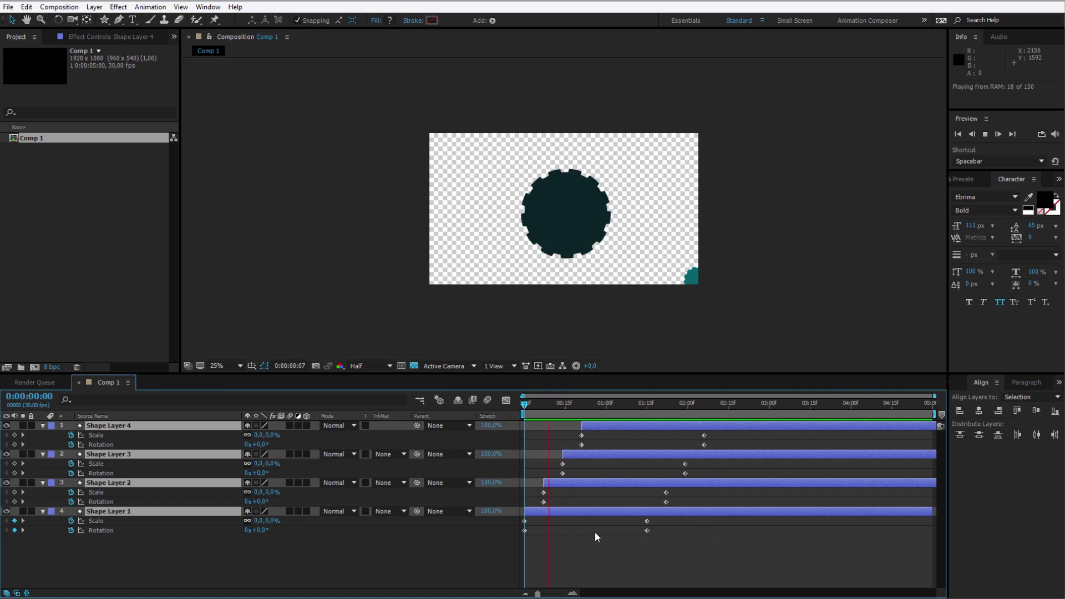
{"action": "key", "text": "space"}
{"action": "key", "text": "space"}
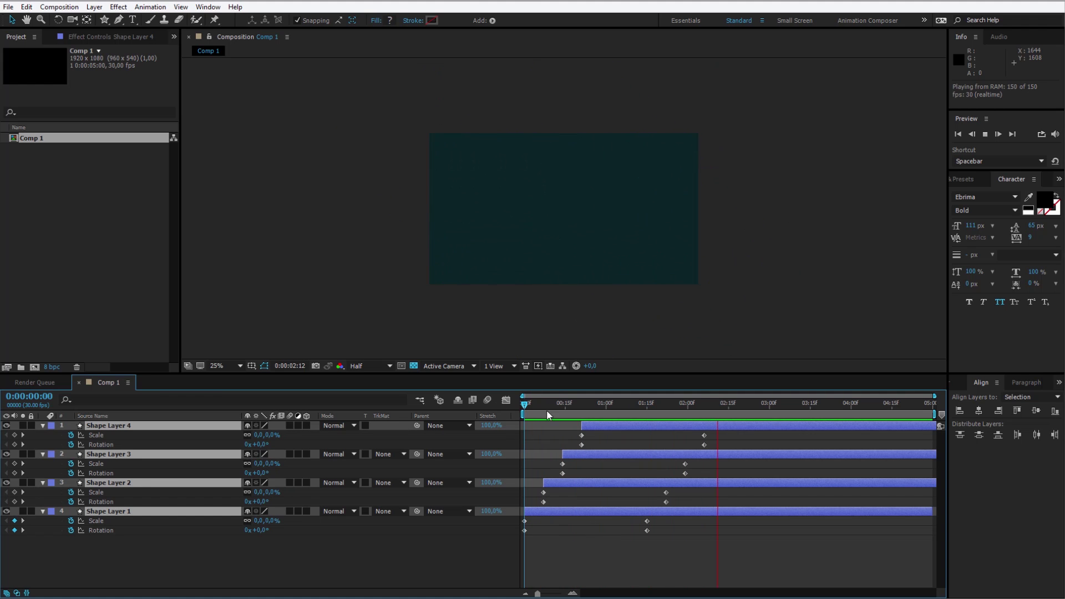
- Stop the preview, deselect the layers and move the current time to about 10 seconds
{"action": "key", "text": "space"}
{"action": "left_click", "coordinate": [319, 564]}
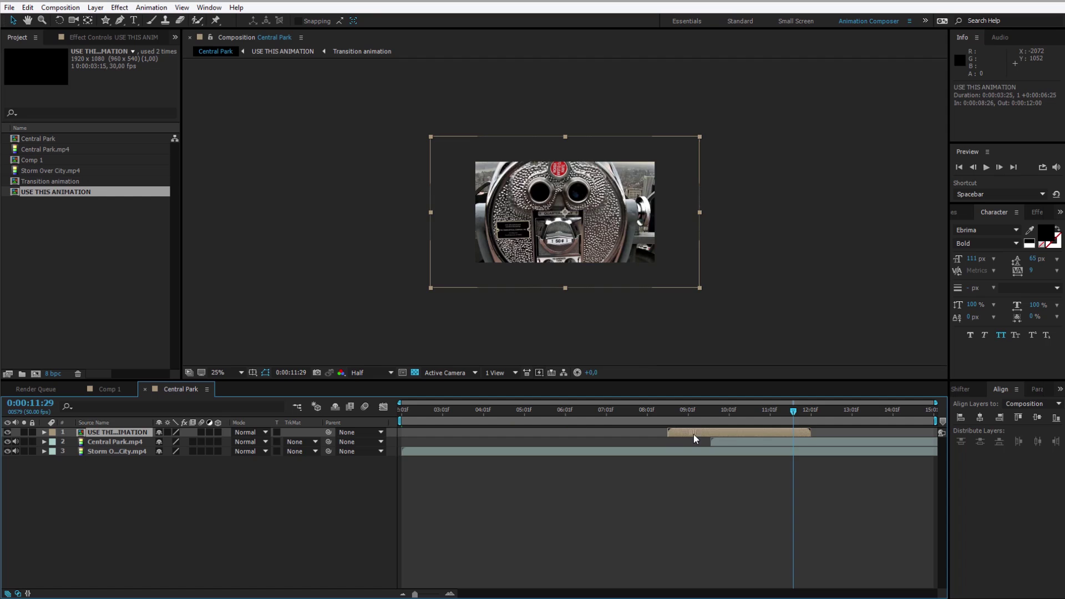
{"action": "key", "text": "space"}
{"action": "left_click", "coordinate": [661, 472]}
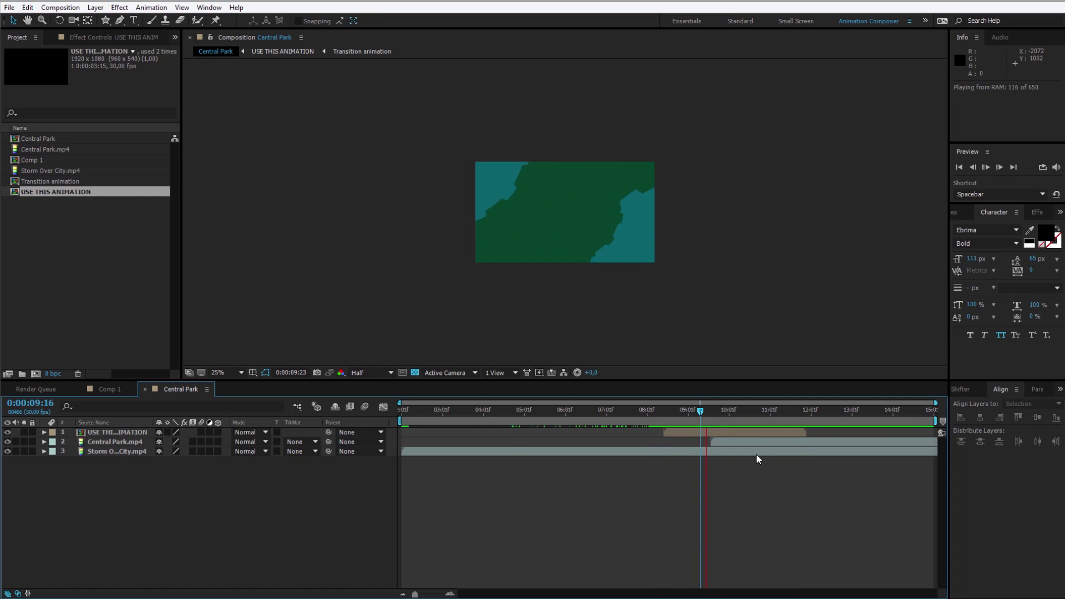
{"action": "left_click", "coordinate": [750, 411]}
- Enable time remapping on the USE THIS ANIMATION layer and shift it slightly later
{"action": "left_click", "coordinate": [714, 431]}
{"action": "right_click", "coordinate": [714, 431]}
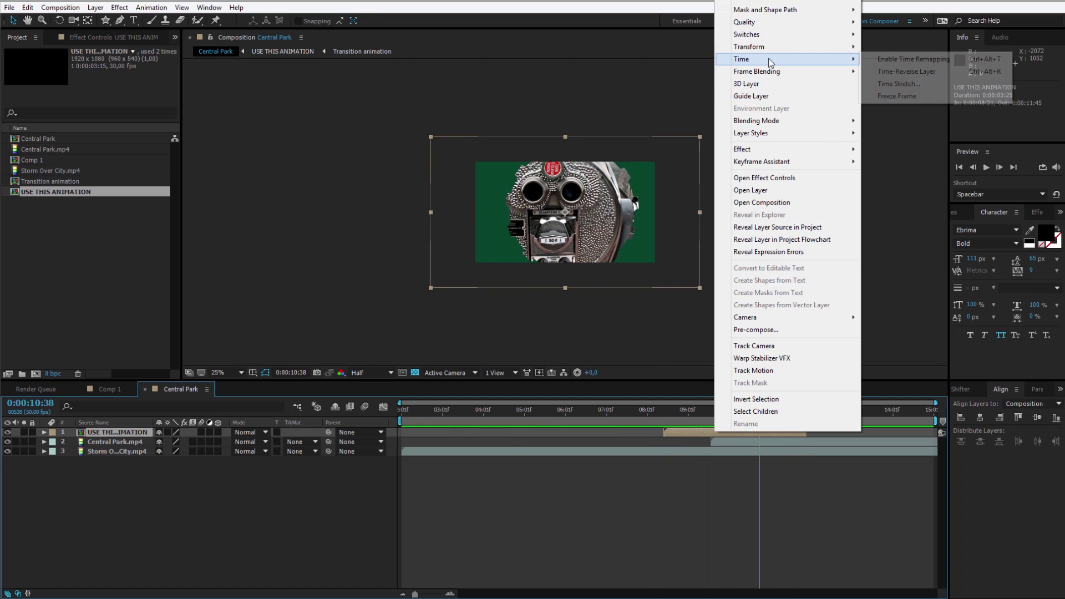
{"action": "left_click", "coordinate": [899, 56]}
{"action": "key", "text": "space"}
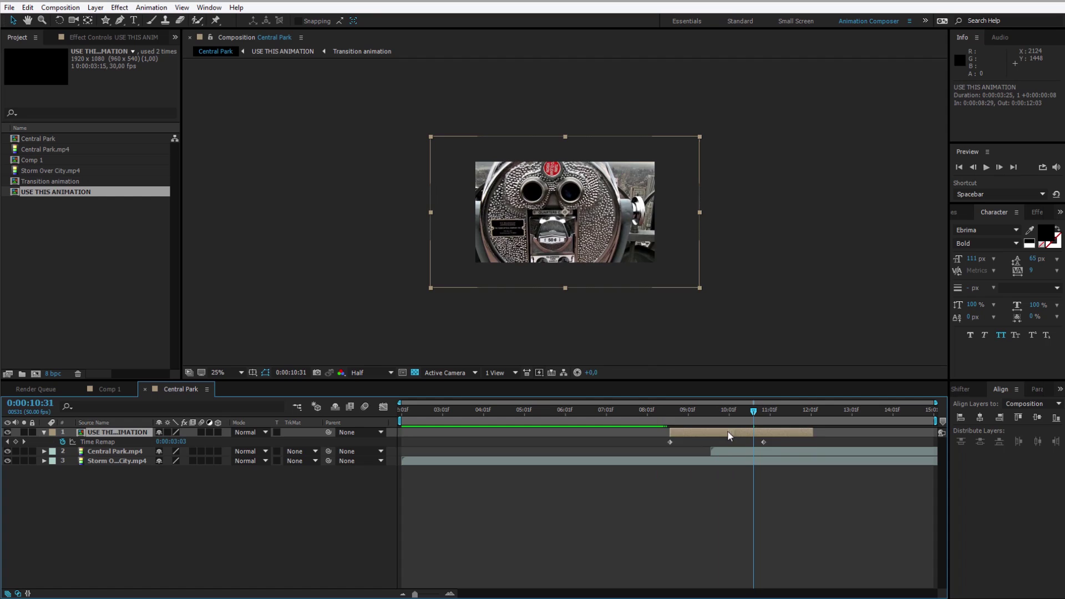
{"action": "left_click_drag", "start_coordinate": [728, 432], "coordinate": [739, 432]}
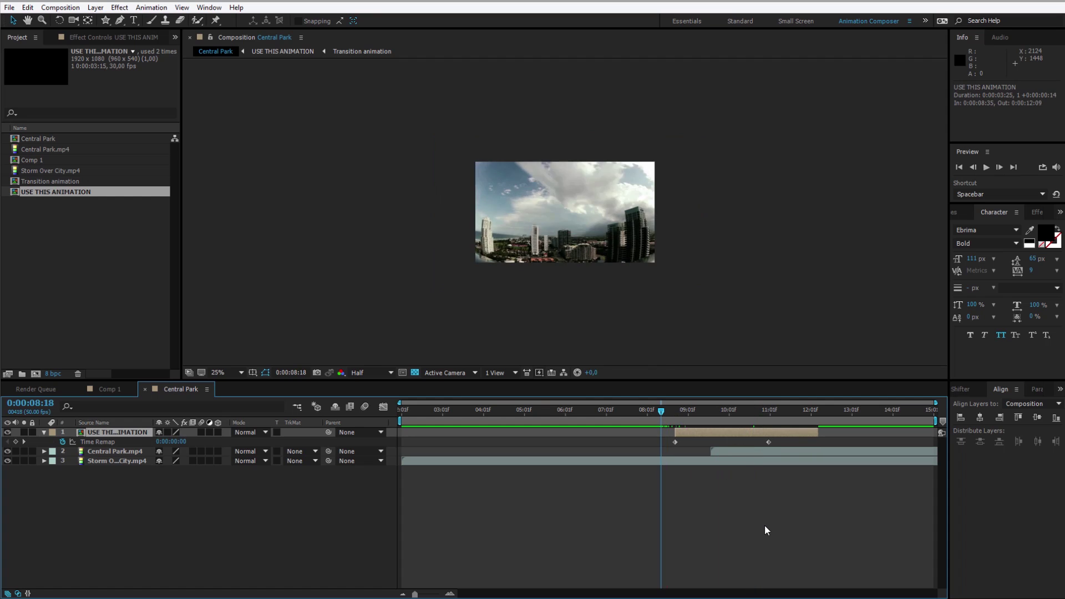
- Open the USE THIS ANIMATION composition and add it to the Render Queue
{"action": "double_click", "coordinate": [40, 192]}
{"action": "left_click", "coordinate": [60, 8]}
{"action": "left_click", "coordinate": [131, 98]}
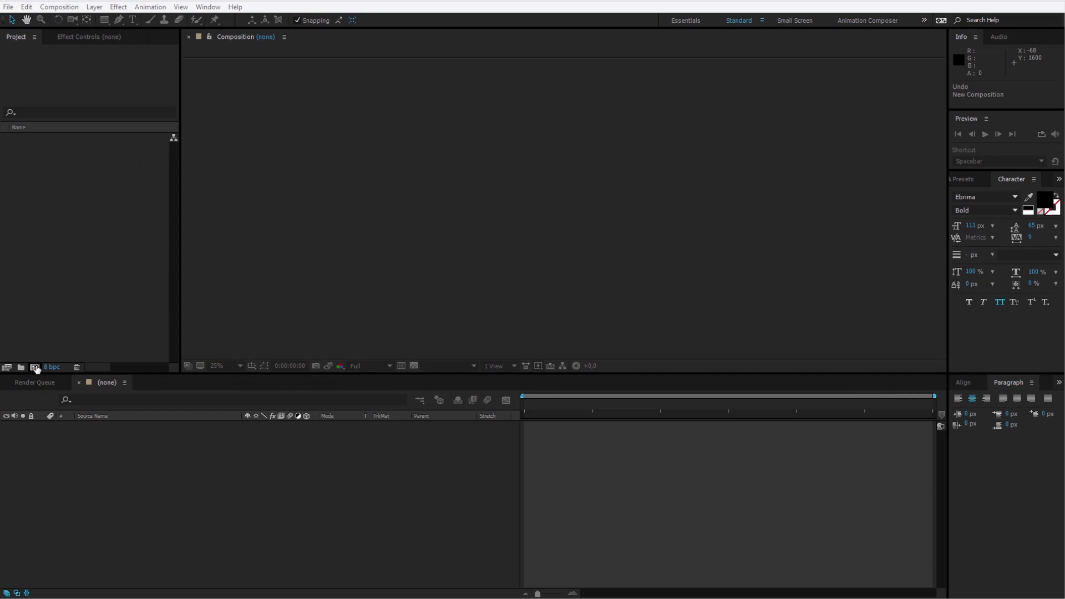
- Create Comp 1 at 1920×1080, 30 fps, 5 seconds, and bring up the shape tool choices
{"action": "left_click", "coordinate": [36, 368]}
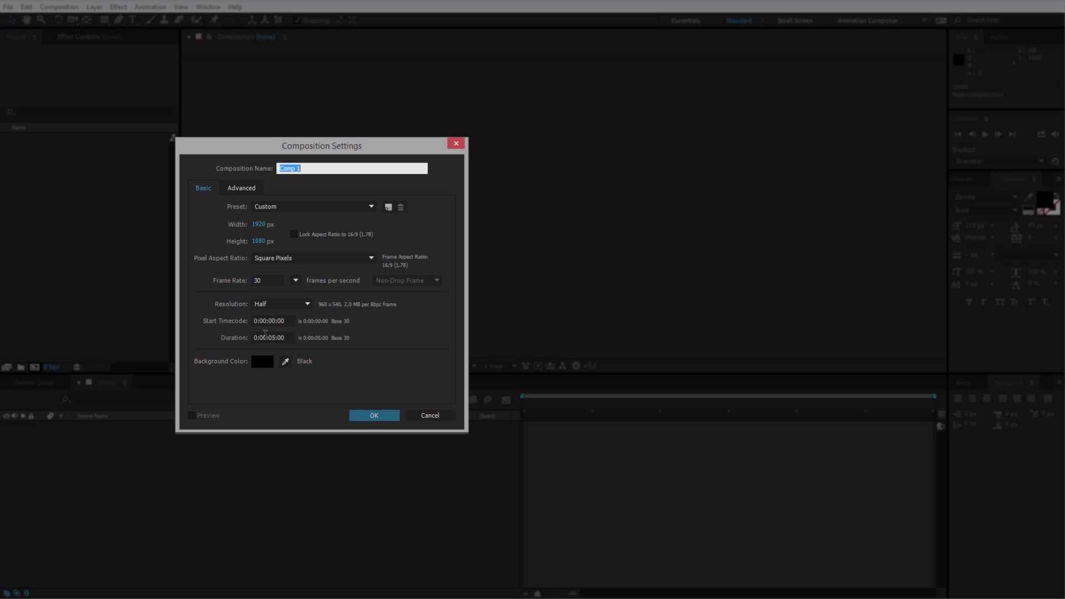
{"action": "key", "text": "Return"}
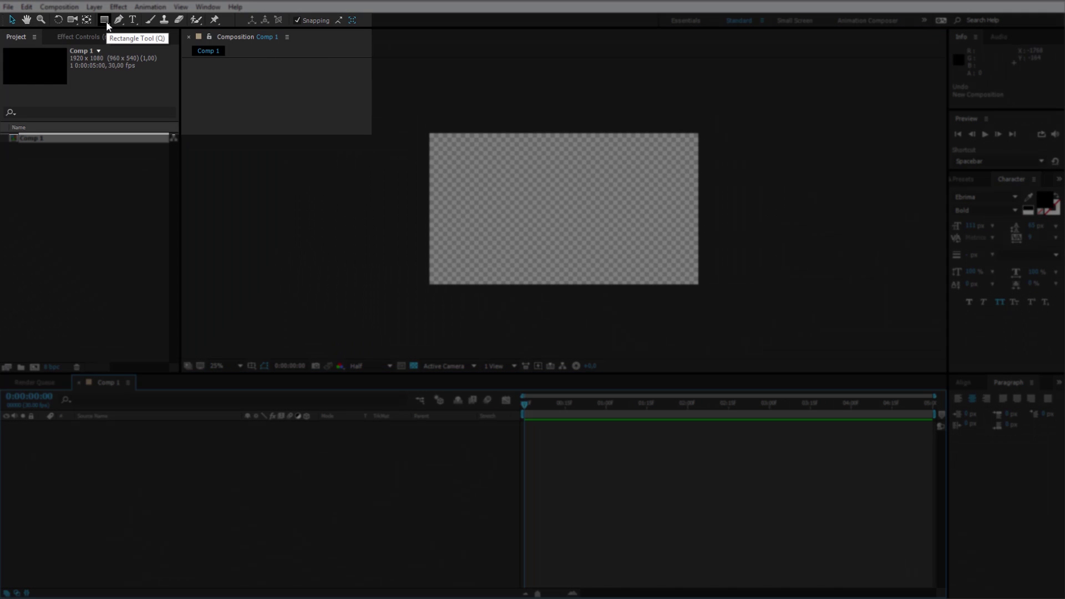
{"action": "left_click", "coordinate": [105, 21]}
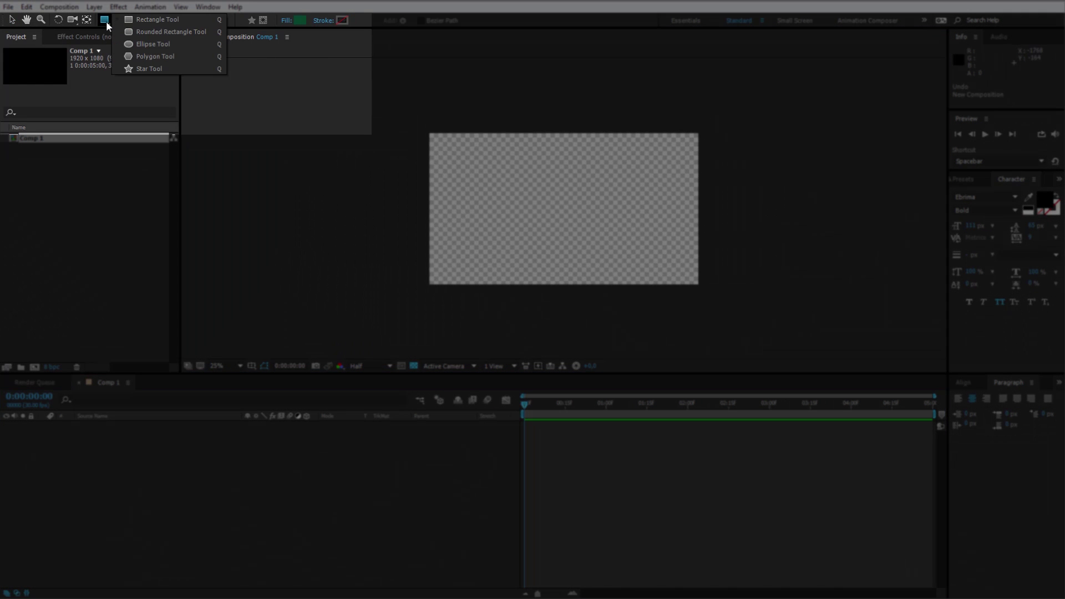
- Draw a star out from the Comp 1 centre and give it a dark teal (092325) fill
{"action": "left_click", "coordinate": [164, 67]}
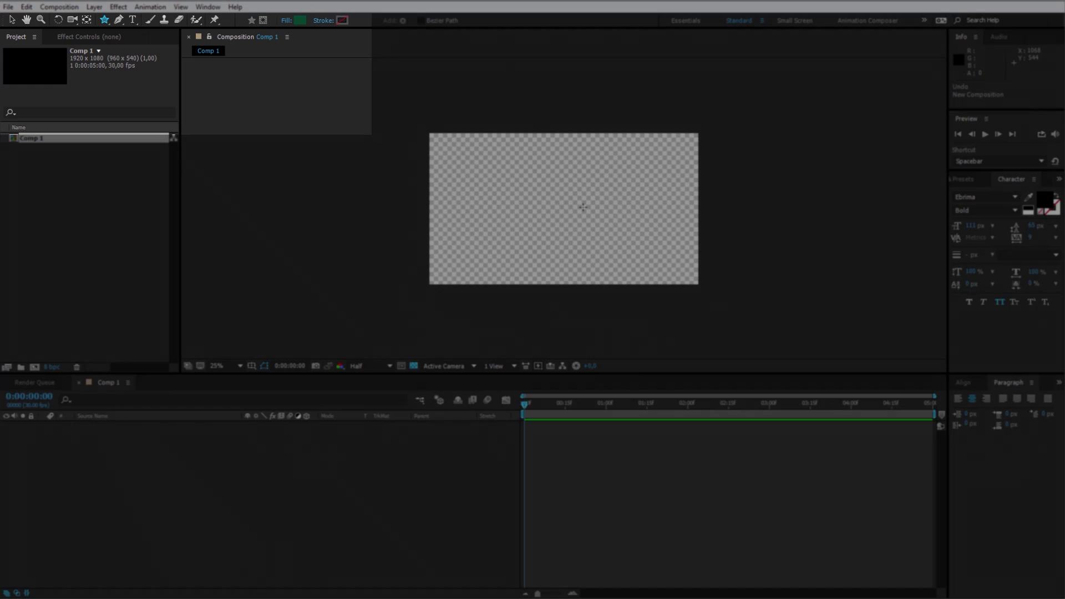
{"action": "mouse_move", "coordinate": [564, 209]}
{"action": "left_mouse_down"}
{"action": "mouse_move", "coordinate": [611, 249]}
{"action": "mouse_move", "coordinate": [580, 225]}
{"action": "mouse_move", "coordinate": [608, 244]}
{"action": "mouse_move", "coordinate": [582, 227]}
{"action": "mouse_move", "coordinate": [604, 243]}
{"action": "mouse_move", "coordinate": [532, 236]}
{"action": "mouse_move", "coordinate": [560, 154]}
{"action": "mouse_move", "coordinate": [573, 164]}
{"action": "left_mouse_up"}
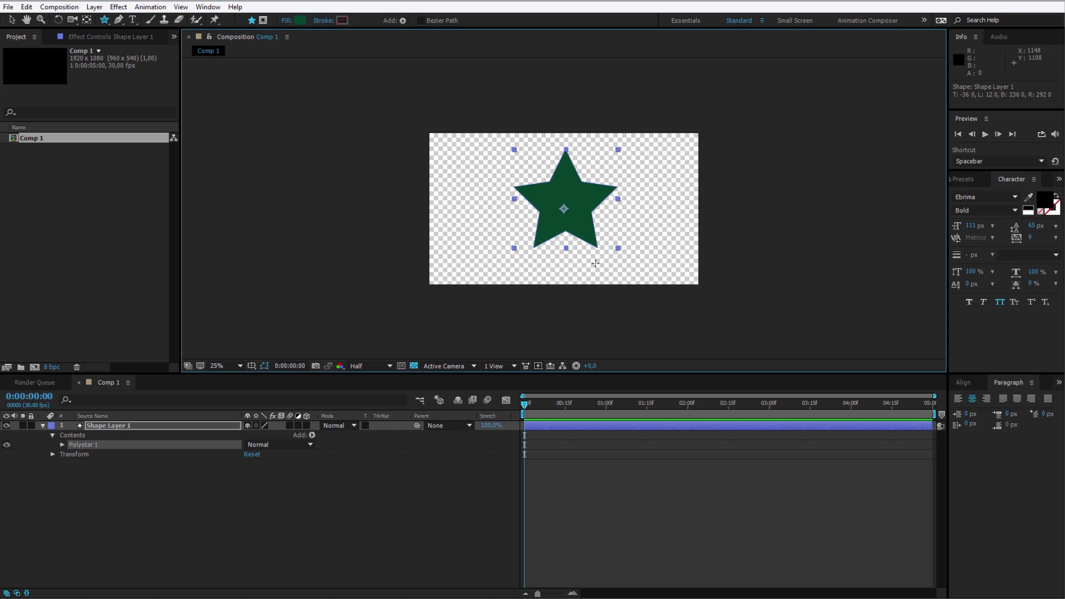
{"action": "left_click", "coordinate": [300, 20]}
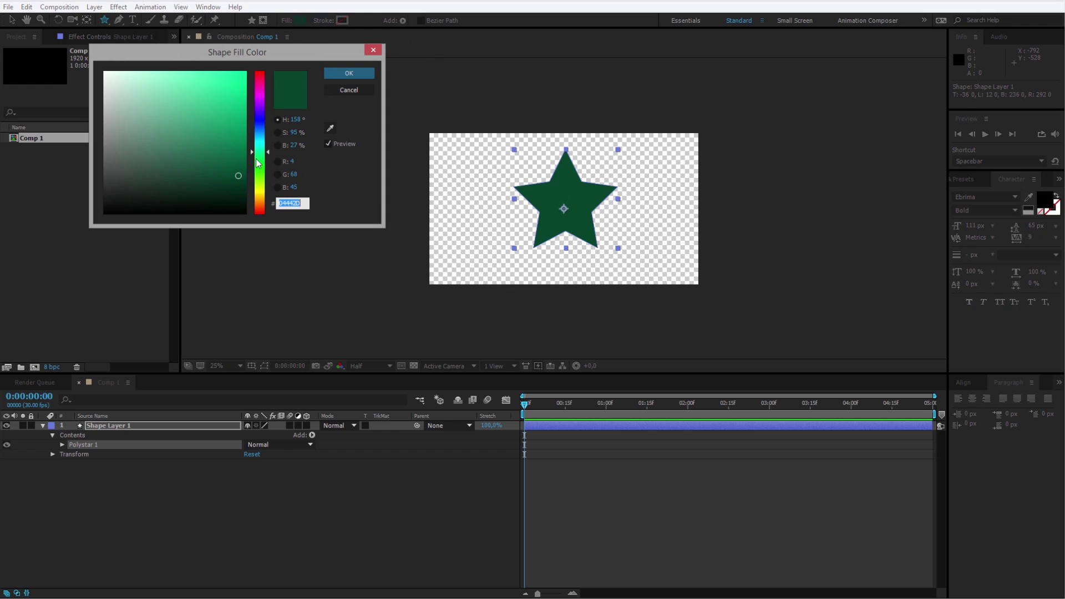
{"action": "mouse_move", "coordinate": [258, 163]}
{"action": "left_mouse_down"}
{"action": "mouse_move", "coordinate": [260, 142]}
{"action": "mouse_move", "coordinate": [209, 142]}
{"action": "mouse_move", "coordinate": [263, 105]}
{"action": "mouse_move", "coordinate": [235, 188]}
{"action": "mouse_move", "coordinate": [197, 189]}
{"action": "left_mouse_up"}
{"action": "mouse_move", "coordinate": [265, 138]}
{"action": "left_mouse_down"}
{"action": "mouse_move", "coordinate": [258, 126]}
{"action": "mouse_move", "coordinate": [261, 142]}
{"action": "left_mouse_up"}
{"action": "left_click_drag", "start_coordinate": [198, 175], "coordinate": [211, 193]}
{"action": "left_click", "coordinate": [365, 76]}
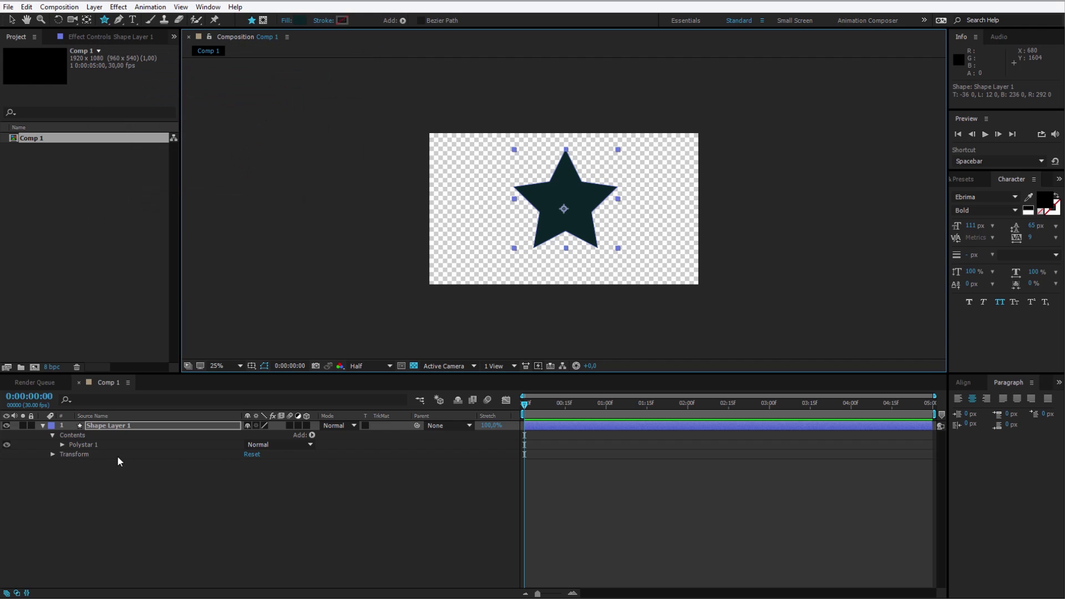
- Set the star's Polystar Path 1 Points to 13
{"action": "left_click", "coordinate": [62, 444]}
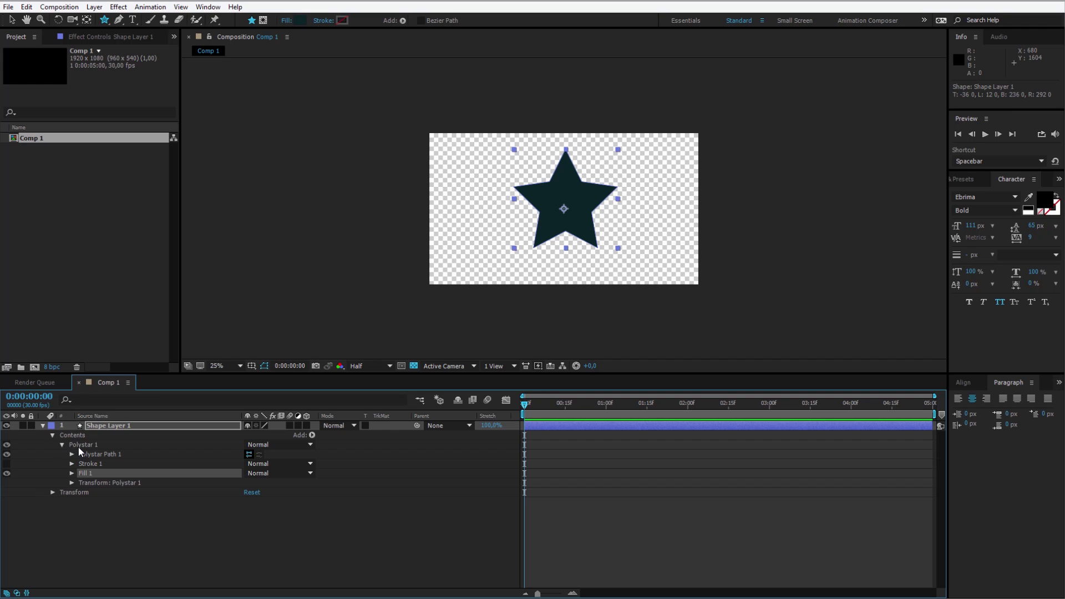
{"action": "left_click", "coordinate": [71, 454]}
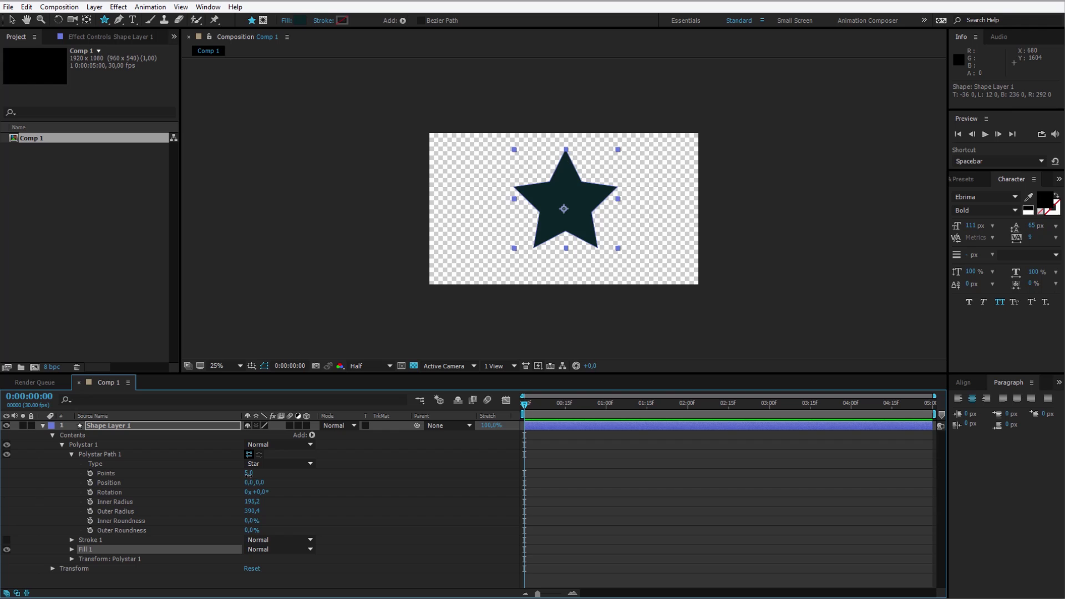
{"action": "left_click_drag", "start_coordinate": [249, 473], "coordinate": [297, 469]}
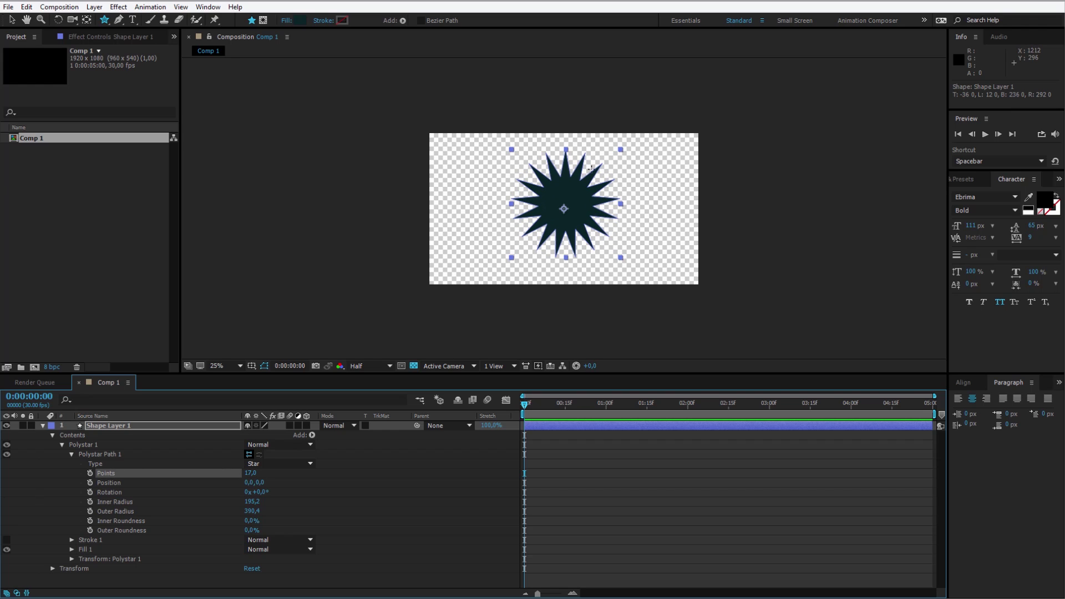
{"action": "left_click", "coordinate": [256, 475]}
{"action": "type", "text": "13"}
{"action": "key", "text": "Return"}
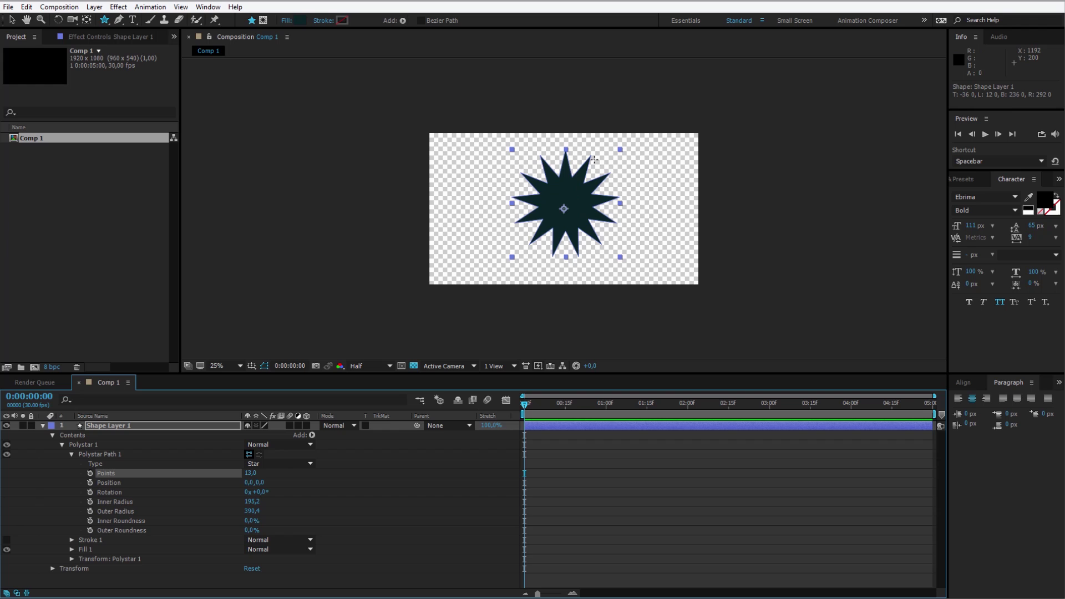
- Enlarge the star's Inner Radius to 275.2 and Outer Radius to 546.4
{"action": "key", "text": "period"}
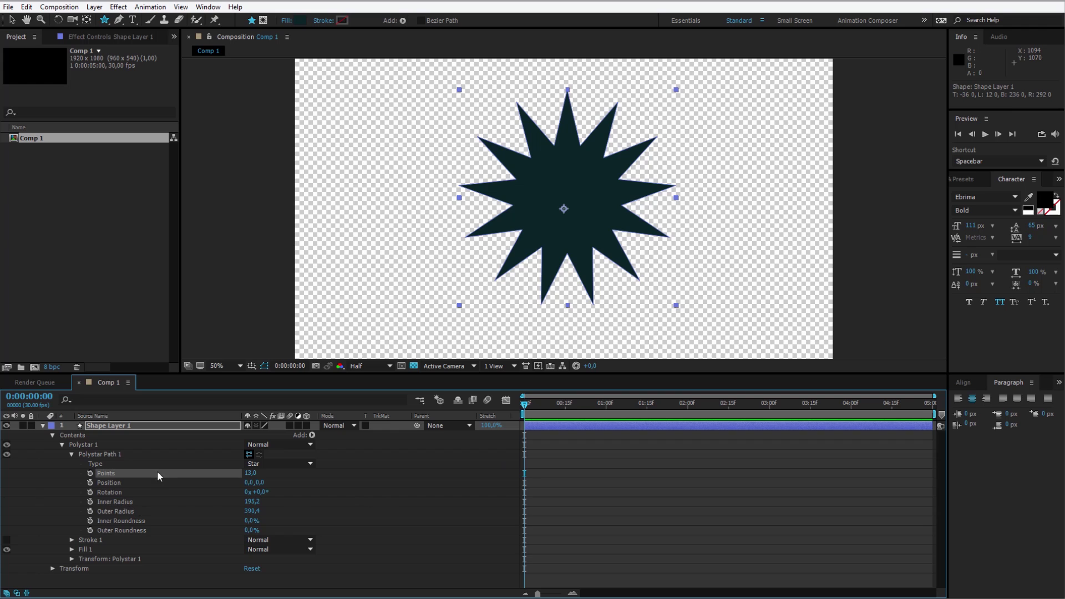
{"action": "key", "text": "ctrl+z"}
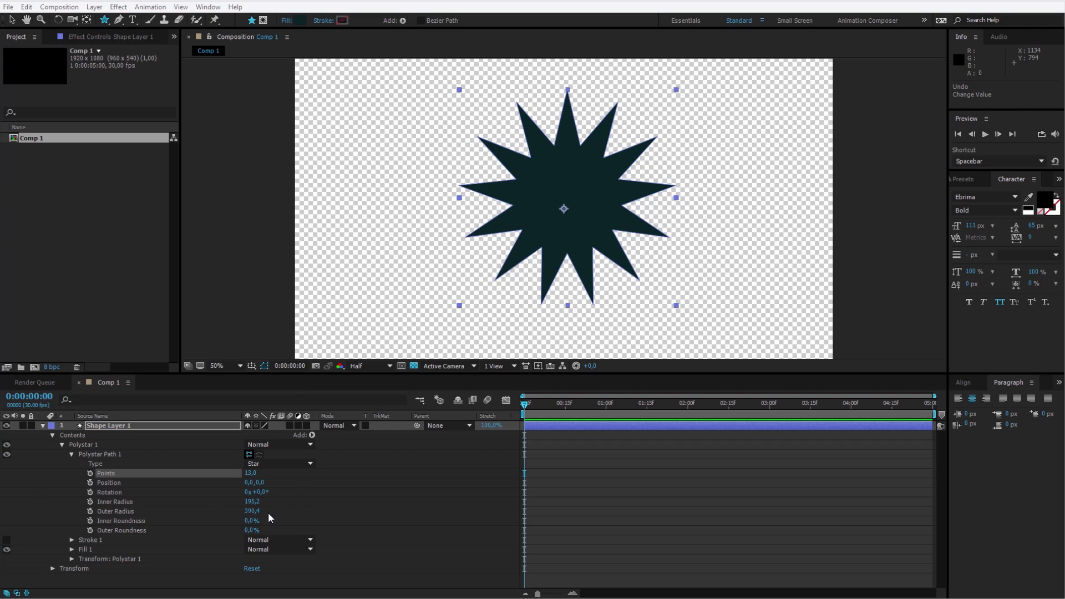
{"action": "left_click_drag", "start_coordinate": [251, 502], "coordinate": [301, 513]}
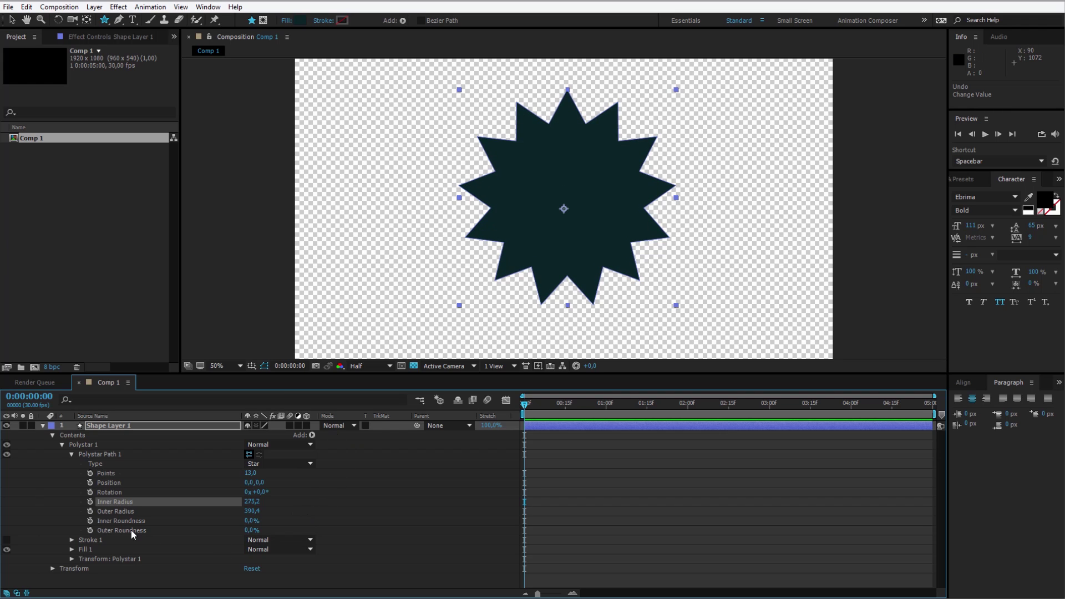
{"action": "left_click", "coordinate": [122, 513]}
{"action": "left_click_drag", "start_coordinate": [253, 511], "coordinate": [335, 501]}
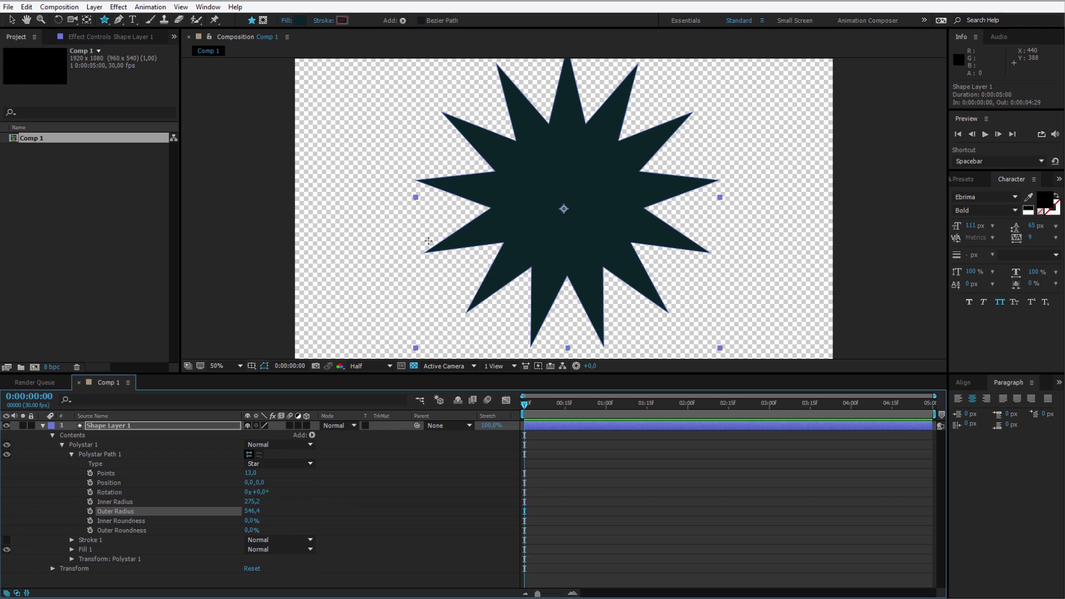
- Add an ellipse path to Shape Layer 1 and move it into the Polystar 1 group
{"action": "left_click", "coordinate": [156, 429]}
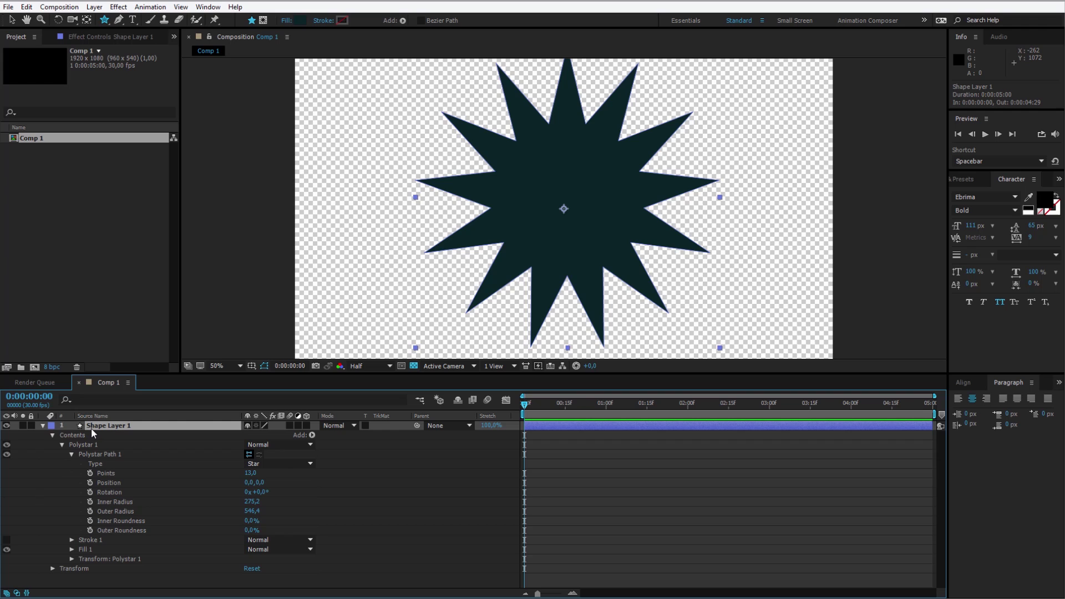
{"action": "left_click", "coordinate": [311, 435]}
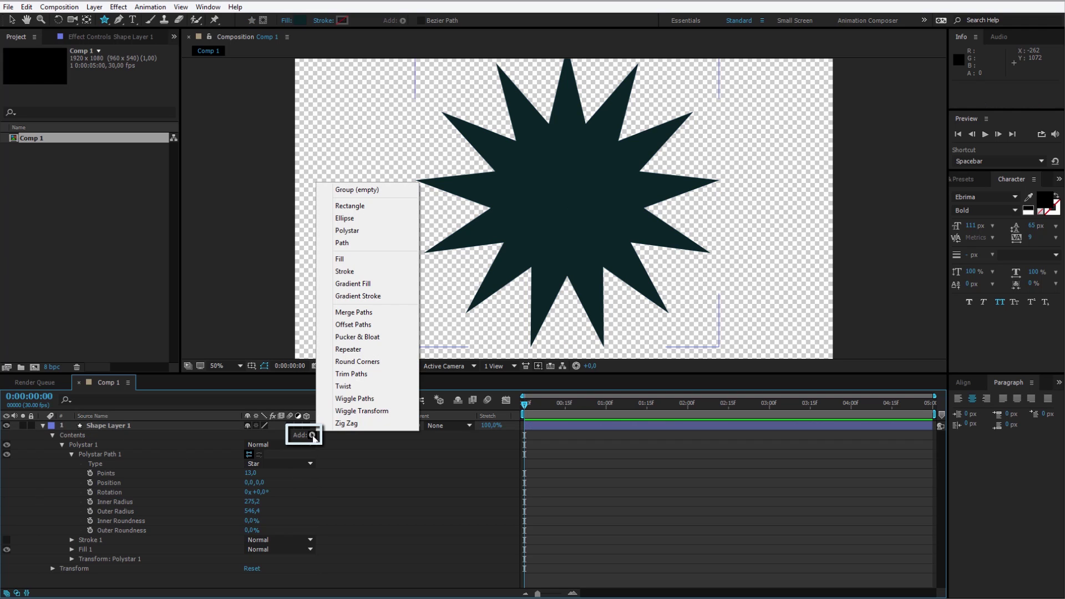
{"action": "left_click", "coordinate": [357, 219]}
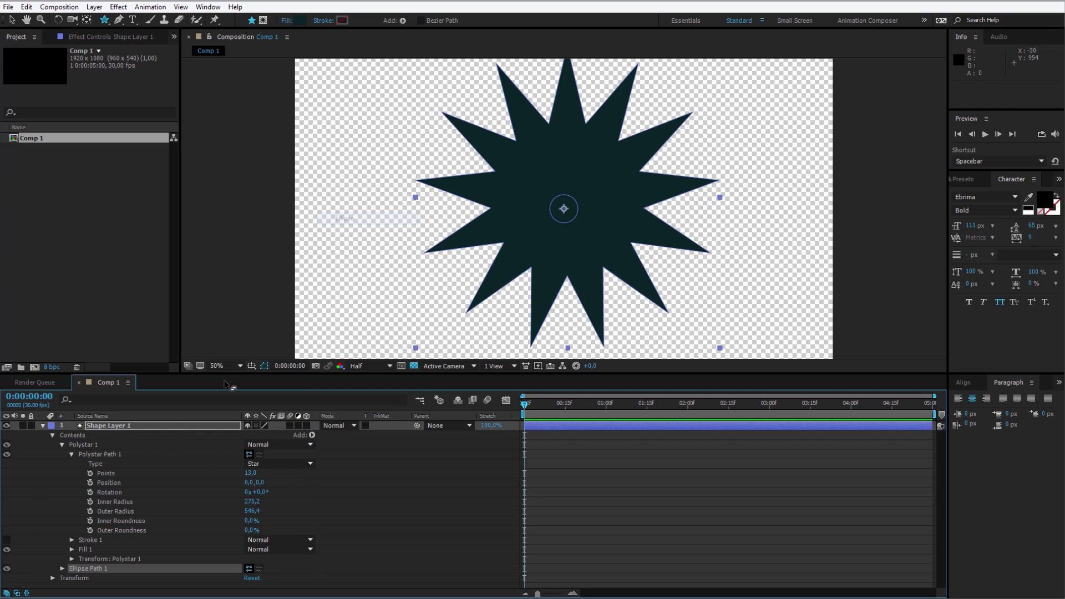
{"action": "left_click", "coordinate": [62, 445]}
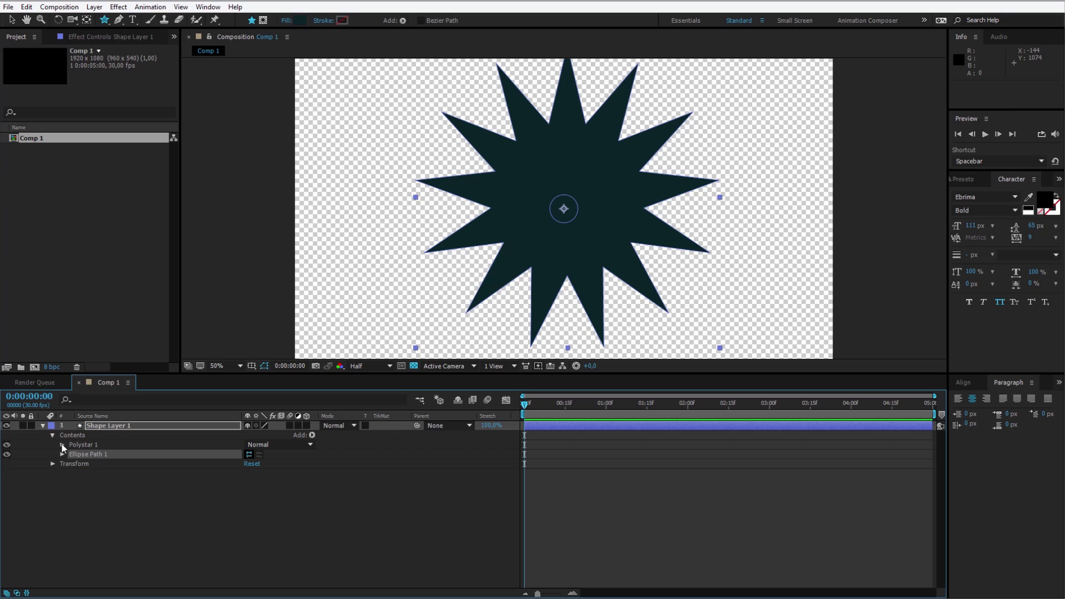
{"action": "left_click", "coordinate": [80, 445]}
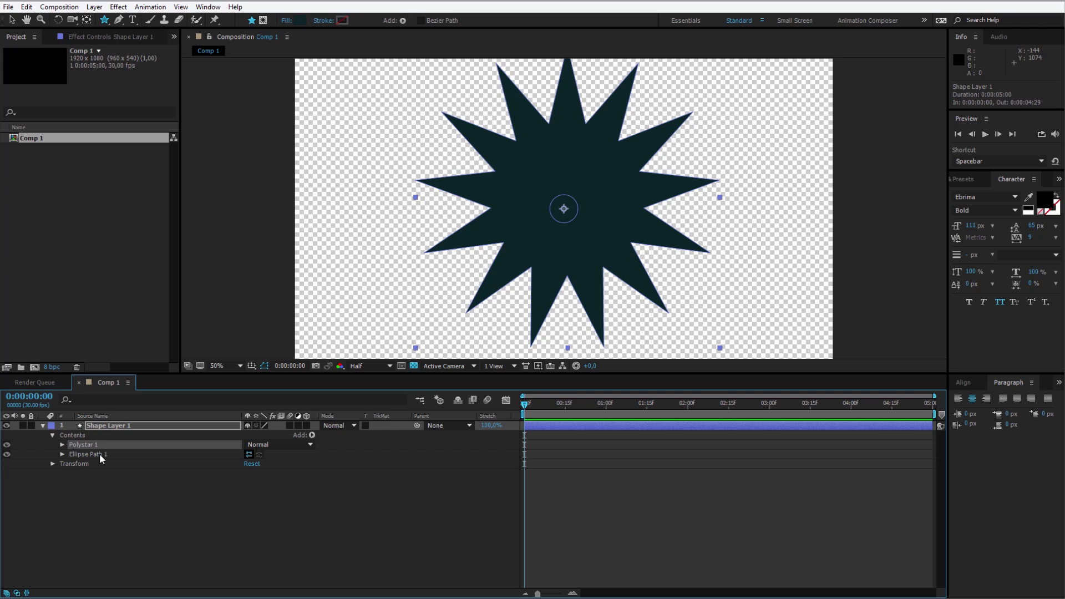
{"action": "left_click_drag", "start_coordinate": [81, 455], "coordinate": [91, 446]}
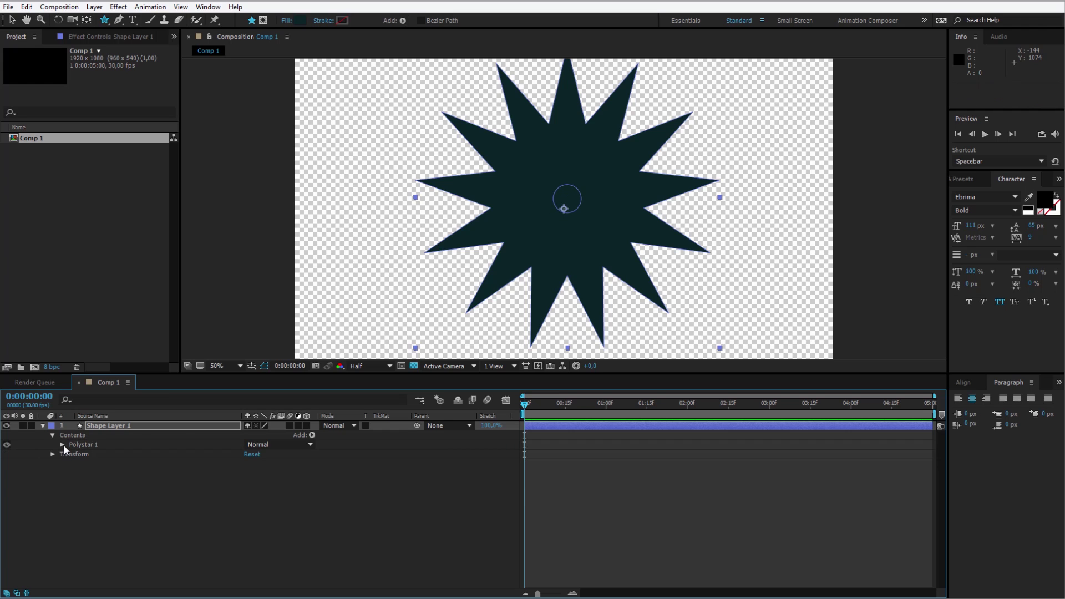
- Size Ellipse Path 1 to 786 and place it above Stroke 1 and Fill 1
{"action": "left_click", "coordinate": [63, 444]}
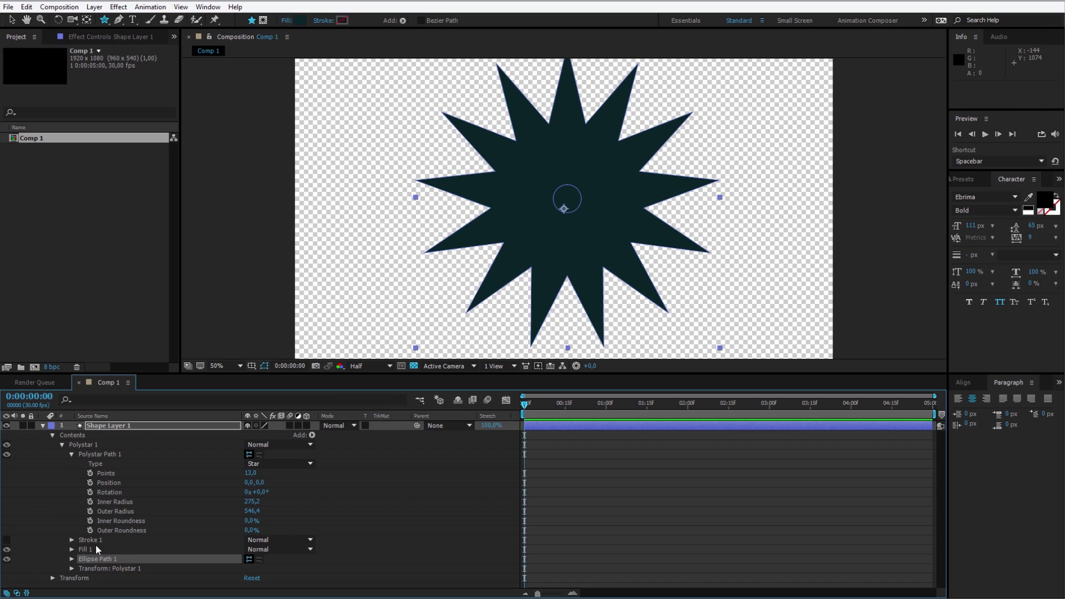
{"action": "left_click", "coordinate": [103, 558]}
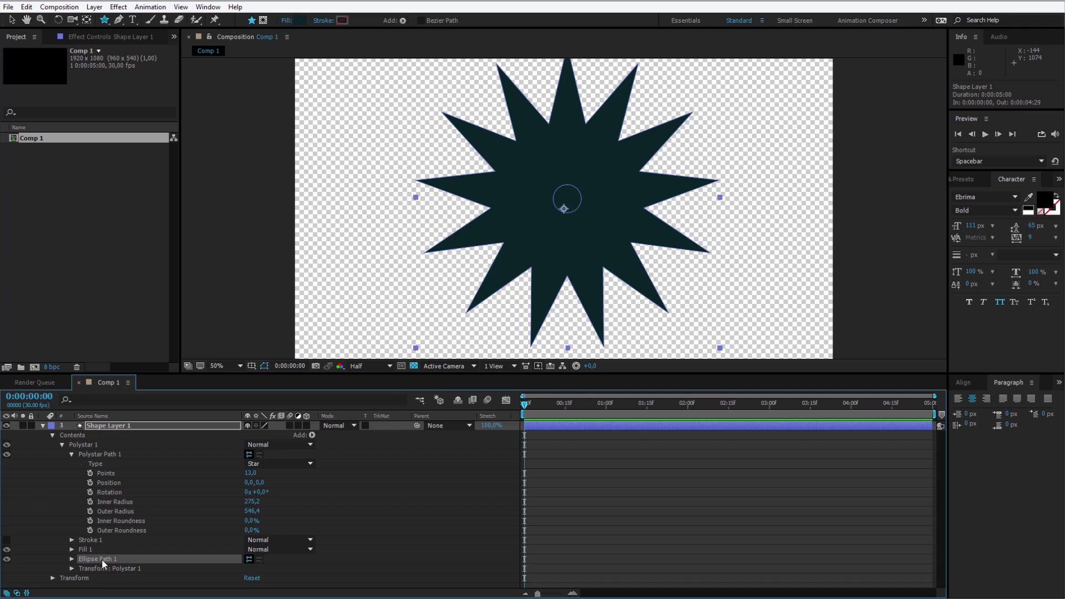
{"action": "left_click", "coordinate": [72, 560]}
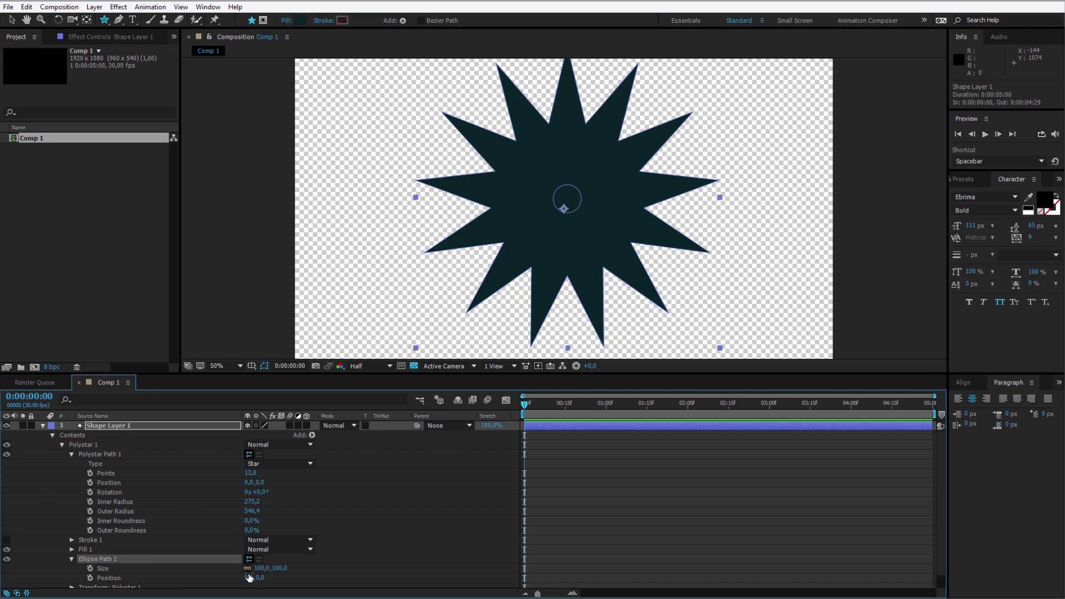
{"action": "left_click_drag", "start_coordinate": [260, 568], "coordinate": [653, 578]}
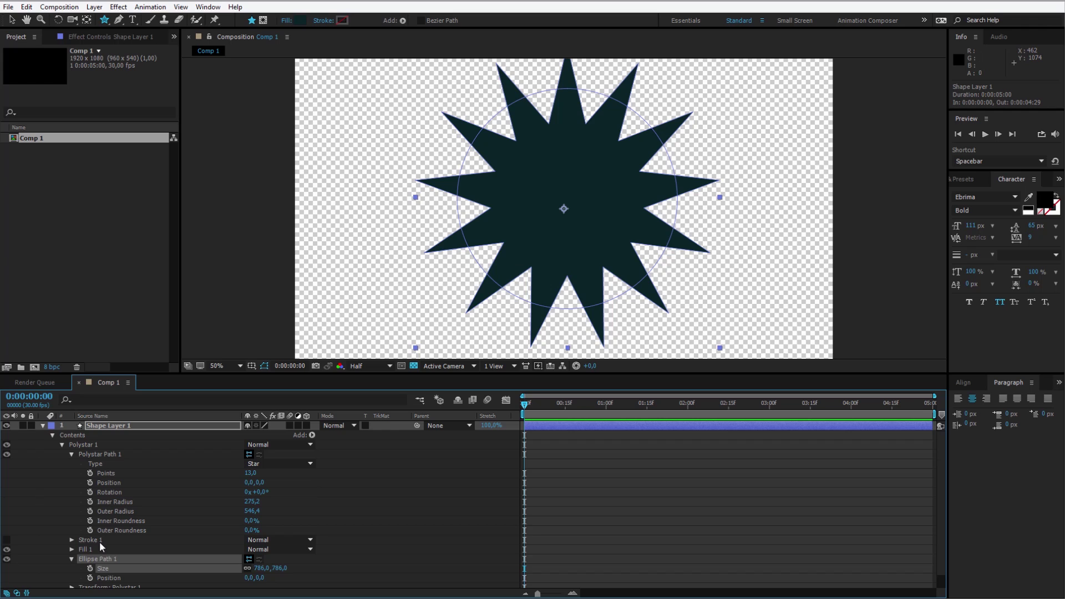
{"action": "left_click_drag", "start_coordinate": [90, 559], "coordinate": [111, 537]}
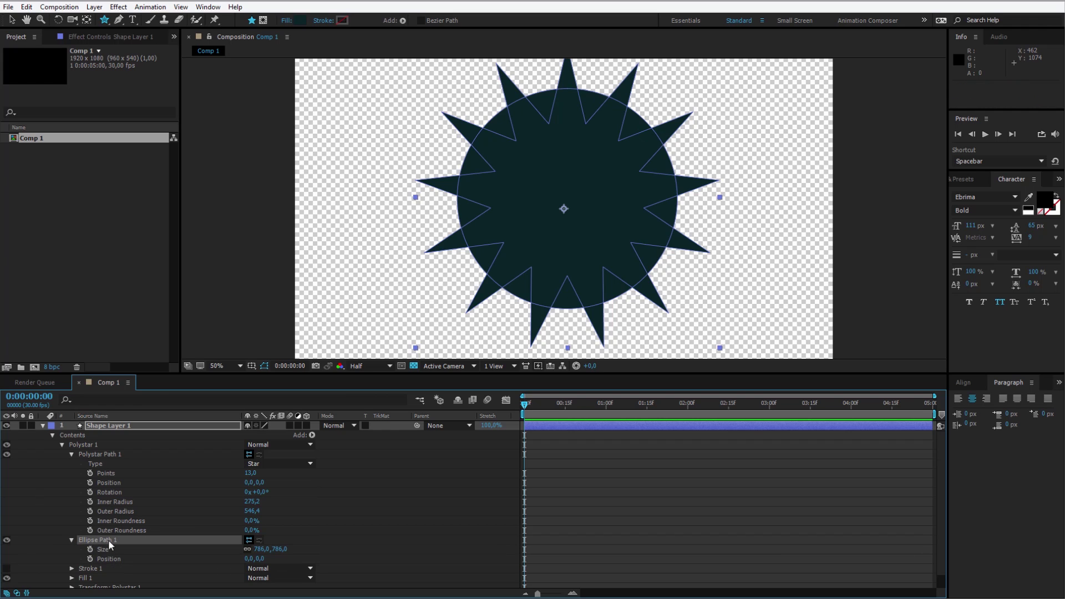
- Add a Merge Paths operation to the Polystar 1 group
{"action": "left_click", "coordinate": [107, 547]}
{"action": "left_click", "coordinate": [102, 568]}
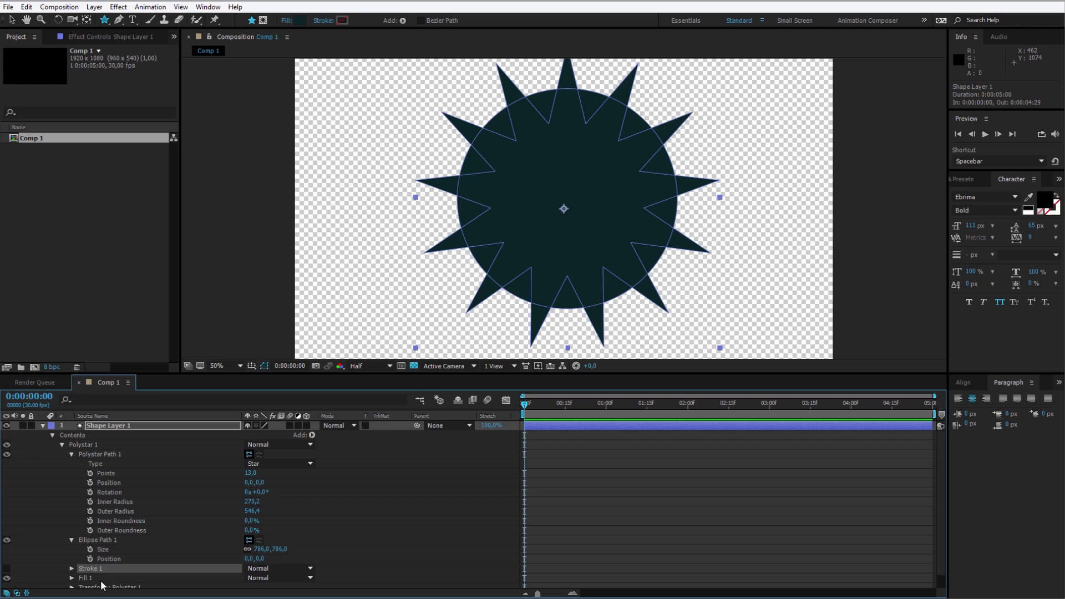
{"action": "left_click", "coordinate": [99, 578]}
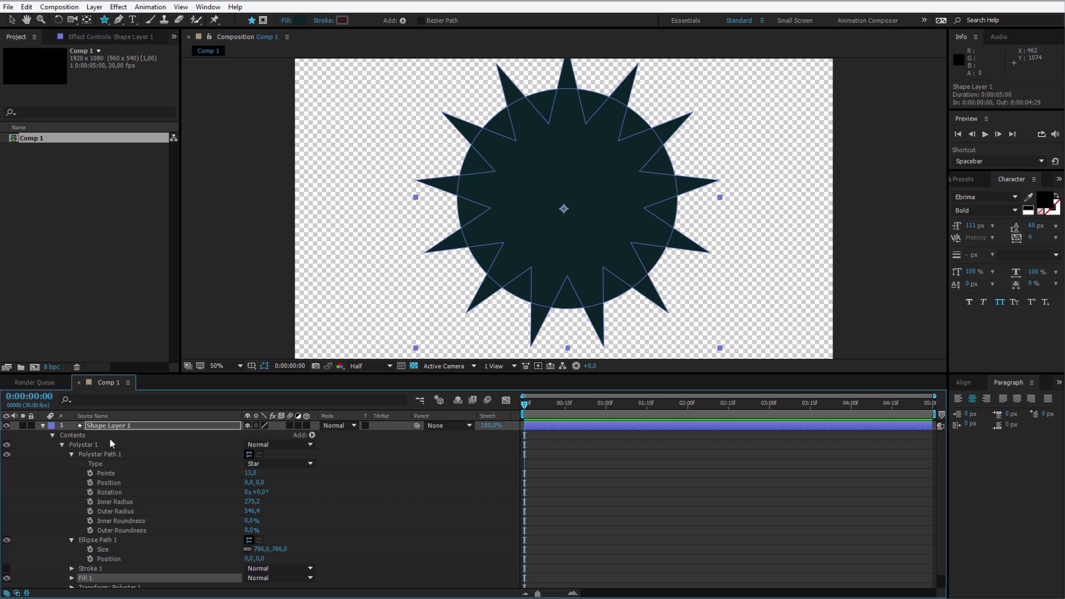
{"action": "left_click", "coordinate": [97, 540]}
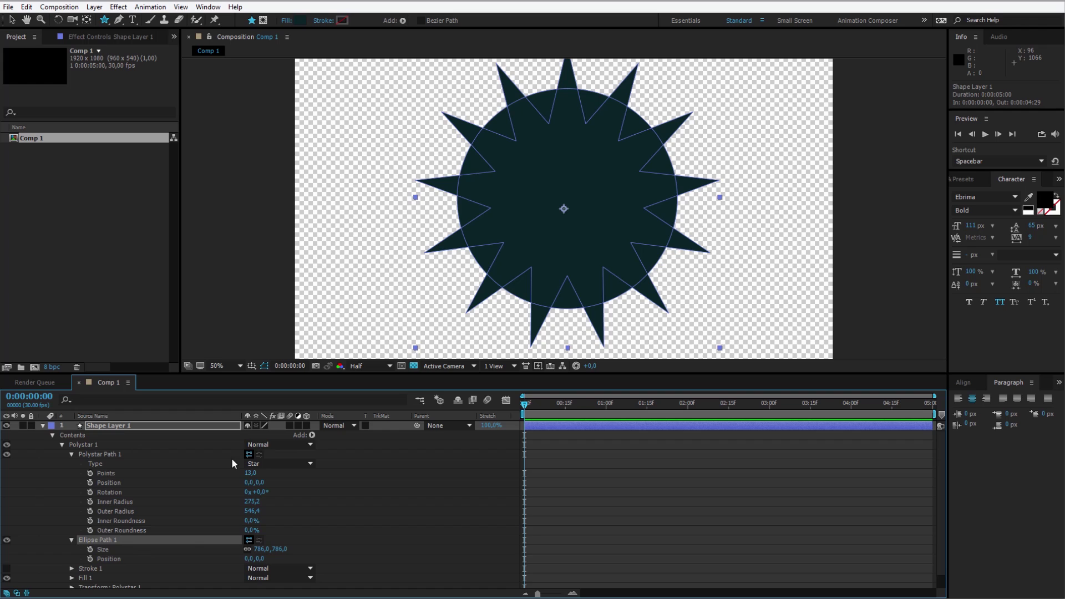
{"action": "left_click", "coordinate": [312, 435]}
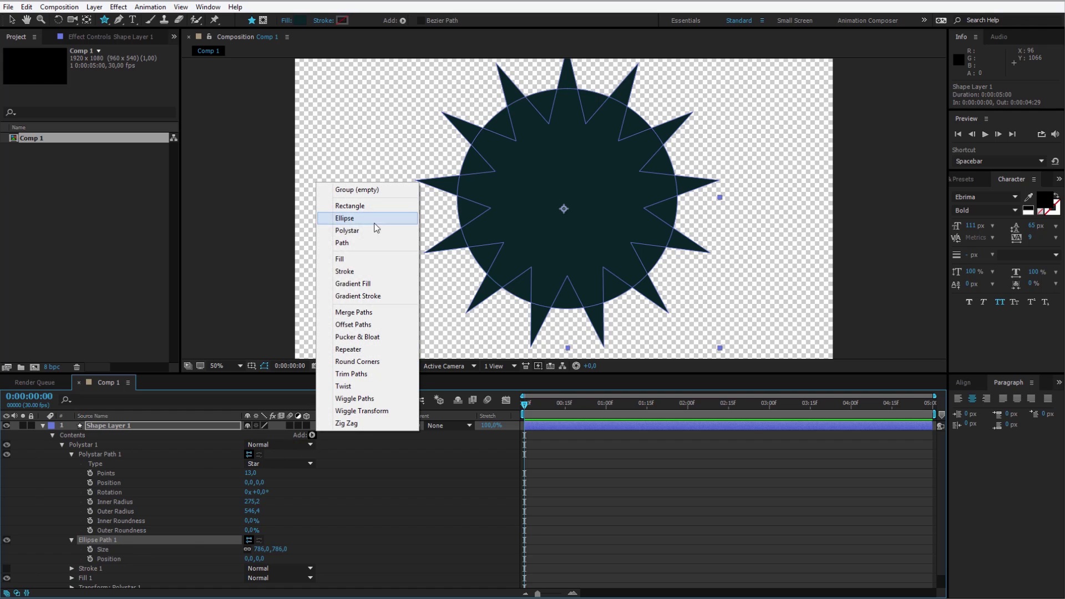
{"action": "left_click", "coordinate": [384, 313]}
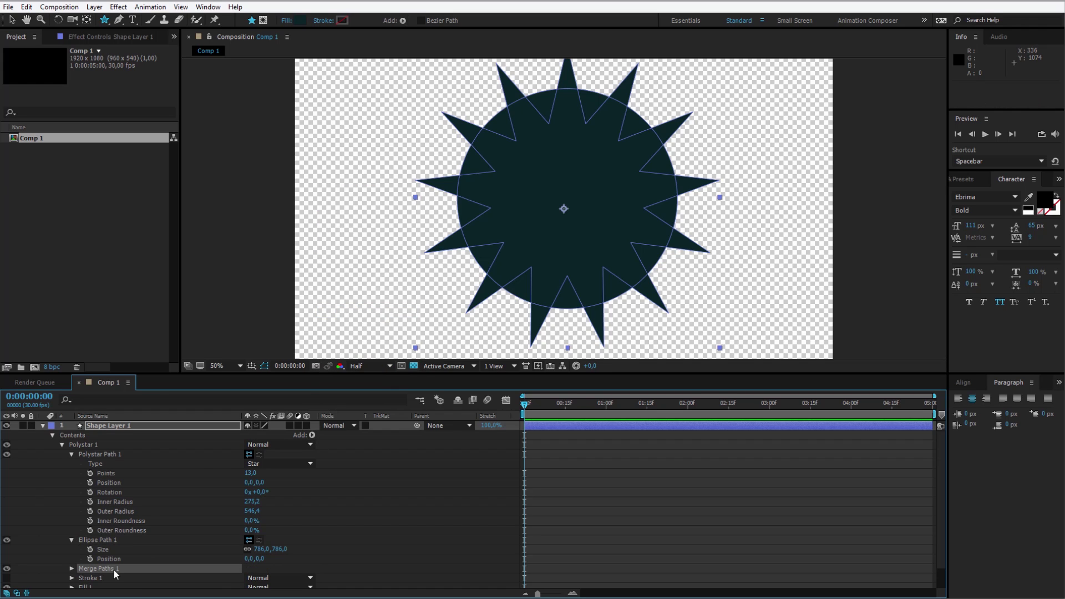
- Set Merge Paths 1 mode to Intersect and undo the stray added property
{"action": "left_click", "coordinate": [71, 569]}
{"action": "scroll", "coordinate": [124, 558], "scroll_direction": "down", "scroll_amount": 1}
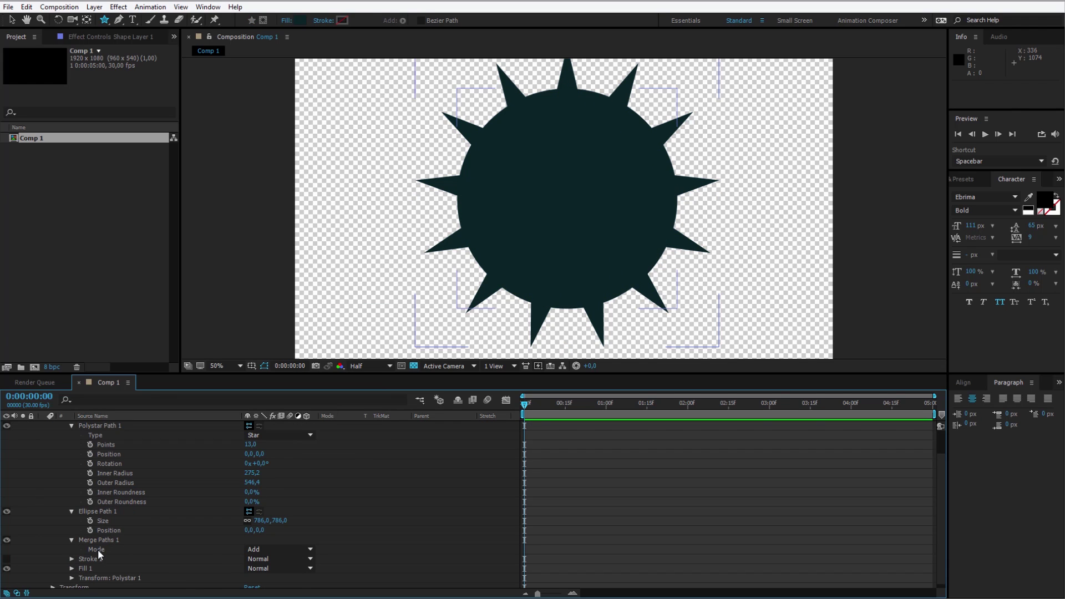
{"action": "left_click", "coordinate": [278, 550]}
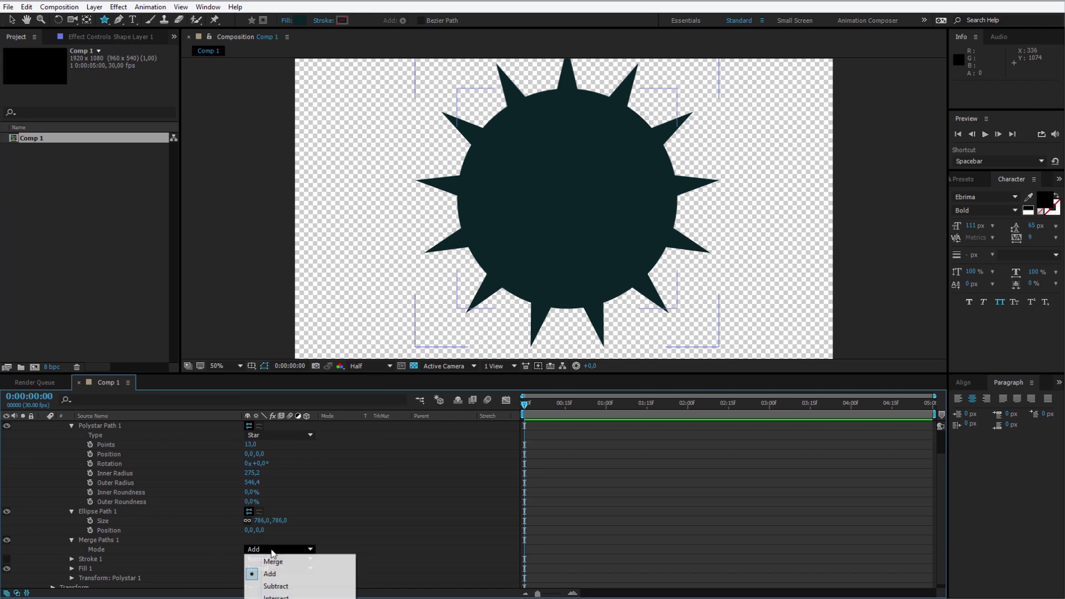
{"action": "left_click", "coordinate": [297, 597]}
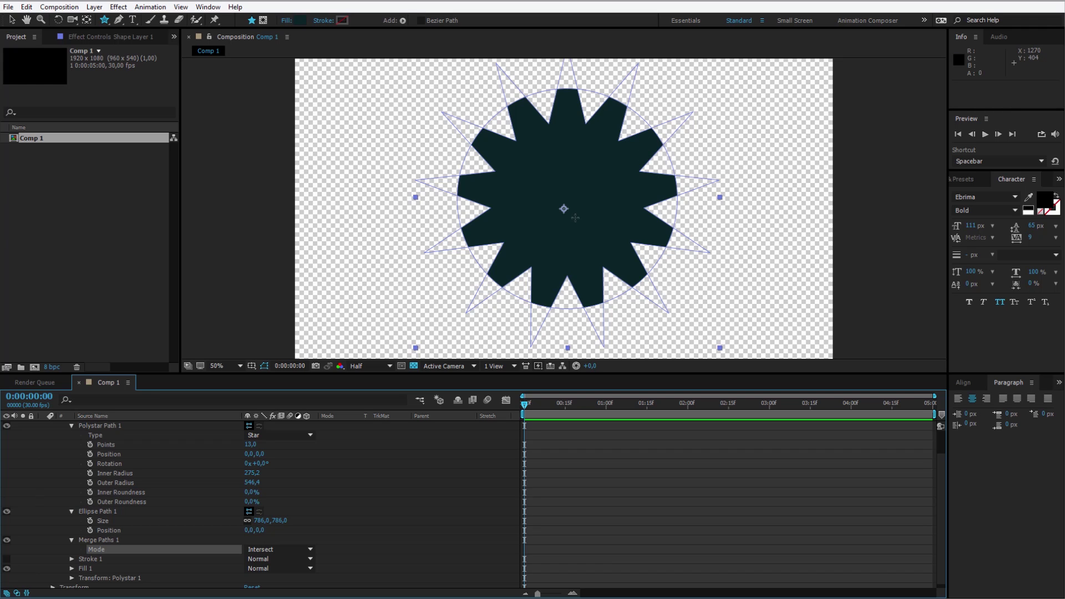
{"action": "left_click", "coordinate": [119, 426]}
{"action": "scroll", "coordinate": [141, 452], "scroll_direction": "up", "scroll_amount": 1}
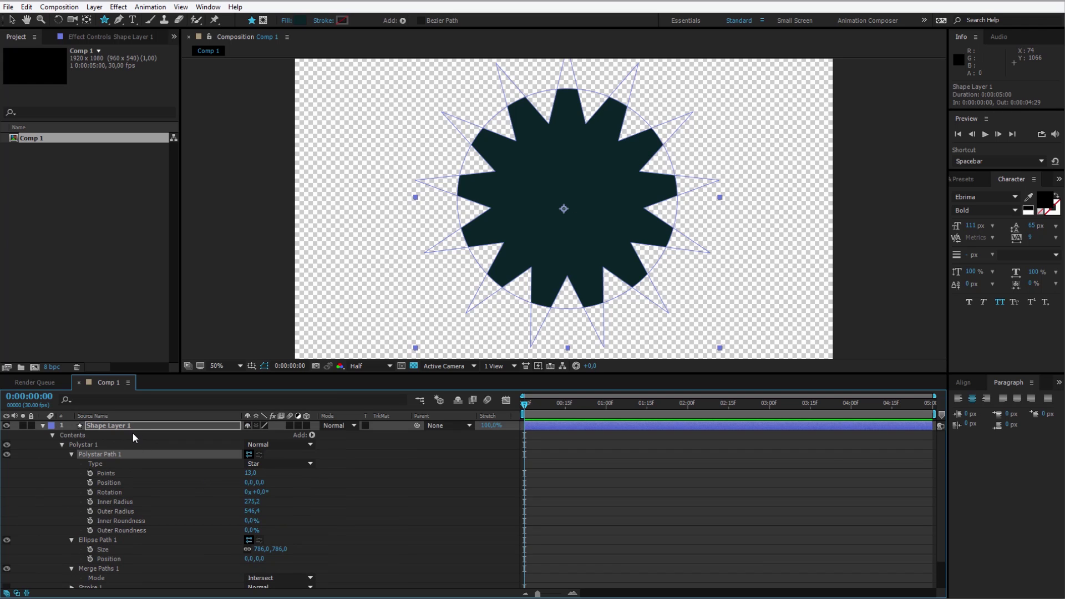
{"action": "key", "text": "ctrl+z"}
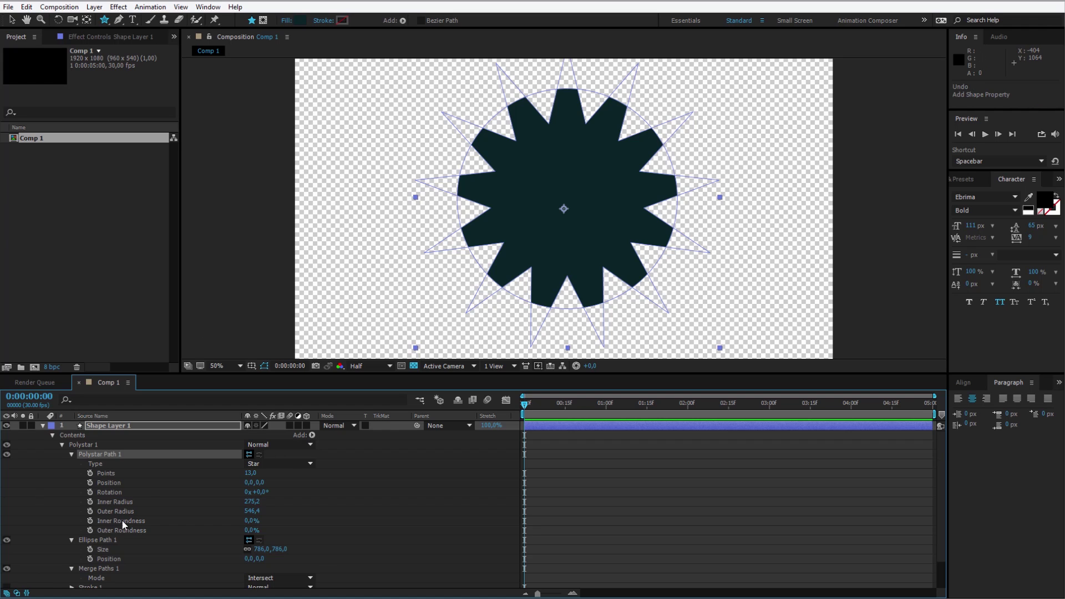
{"action": "scroll", "coordinate": [181, 543], "scroll_direction": "down", "scroll_amount": 1}
- Add Ellipse Path 2 after Merge Paths 1 and size it to 725
{"action": "left_click", "coordinate": [125, 540]}
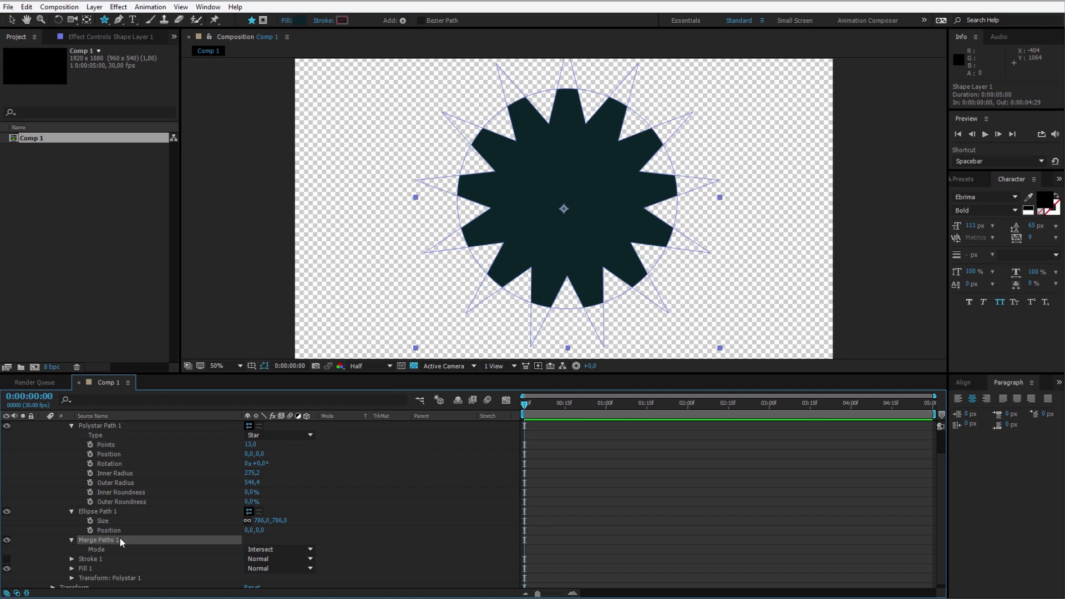
{"action": "scroll", "coordinate": [115, 541], "scroll_direction": "up", "scroll_amount": 1}
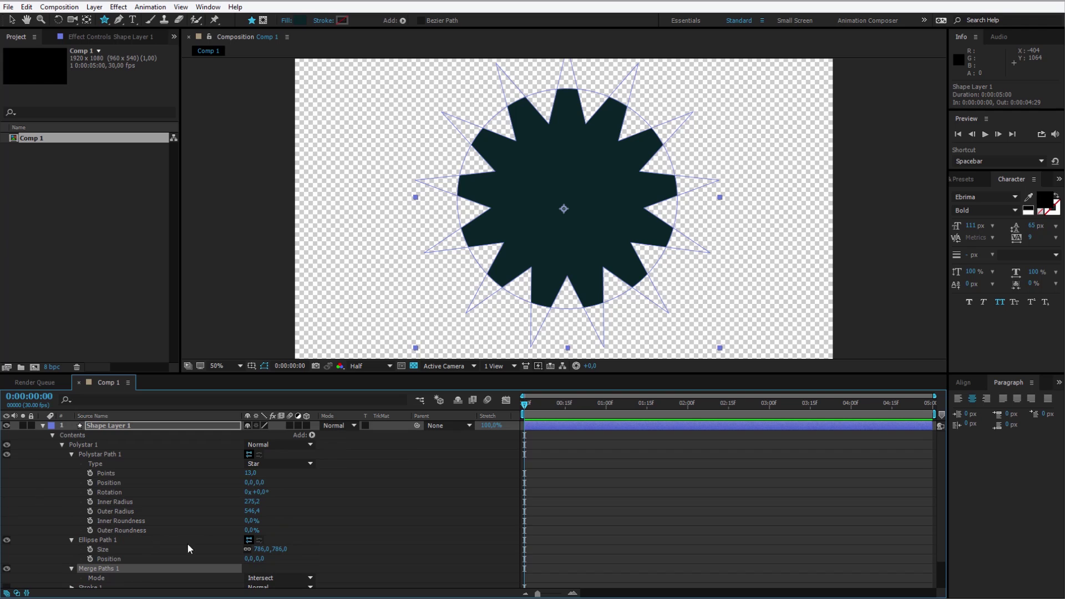
{"action": "left_click", "coordinate": [312, 435]}
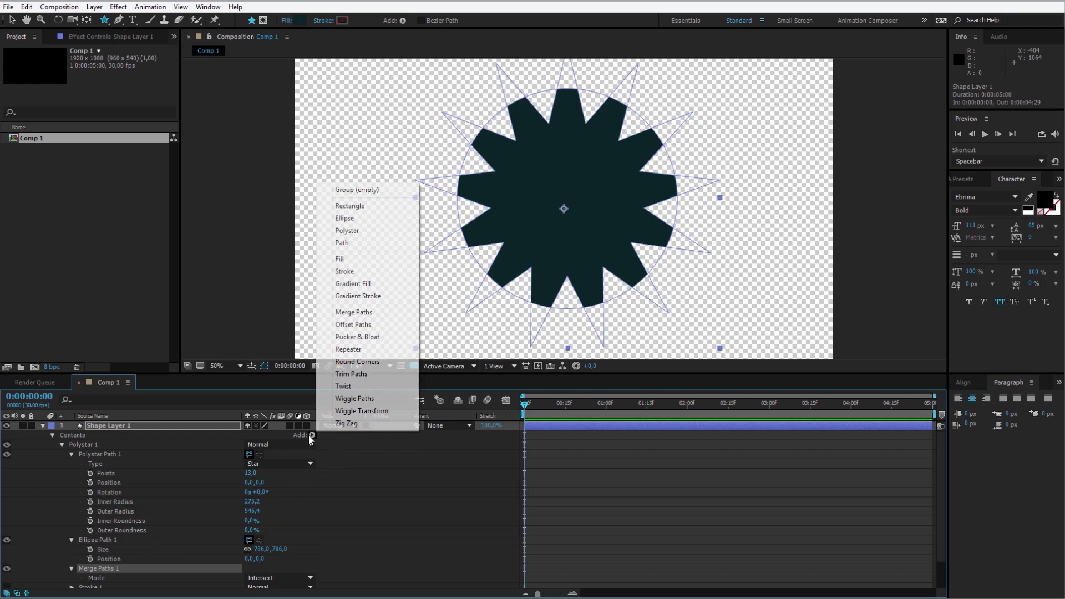
{"action": "left_click", "coordinate": [350, 218]}
{"action": "scroll", "coordinate": [195, 487], "scroll_direction": "down", "scroll_amount": 1}
{"action": "left_click_drag", "start_coordinate": [109, 540], "coordinate": [116, 570]}
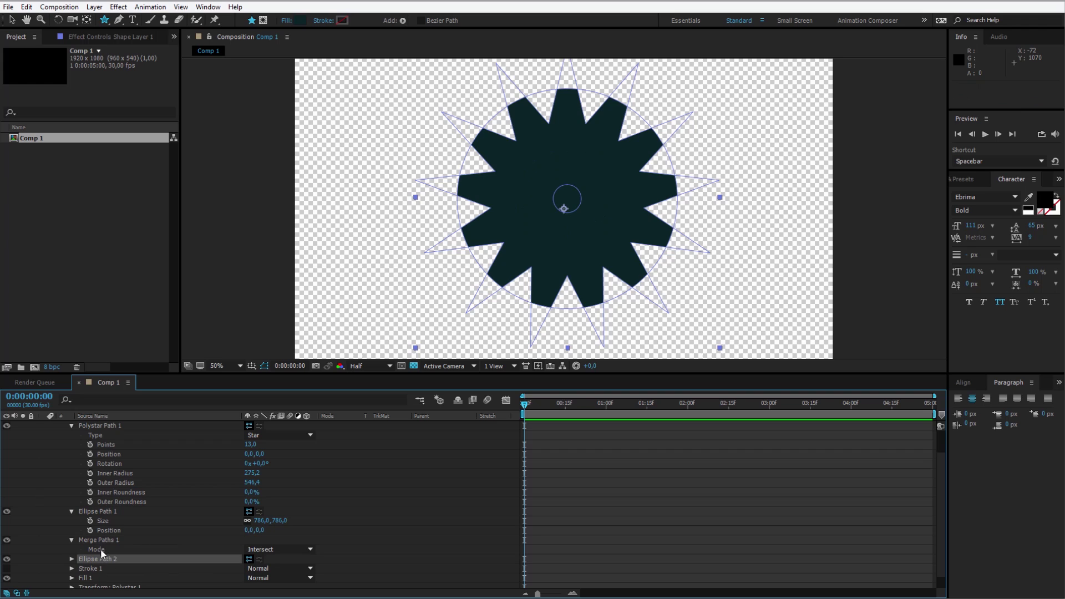
{"action": "left_click", "coordinate": [71, 560]}
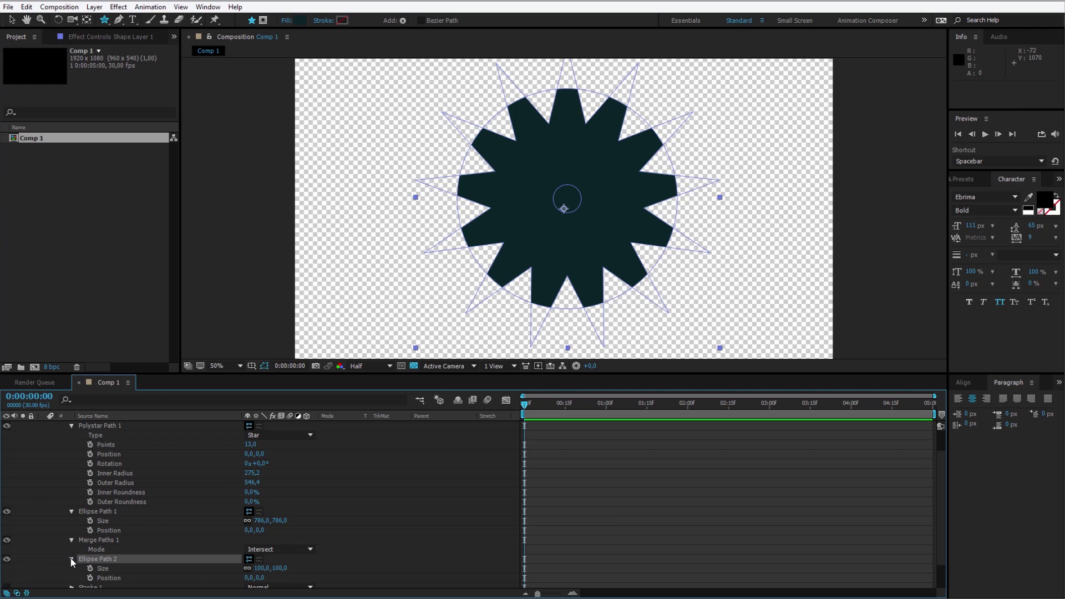
{"action": "left_click_drag", "start_coordinate": [259, 569], "coordinate": [593, 548]}
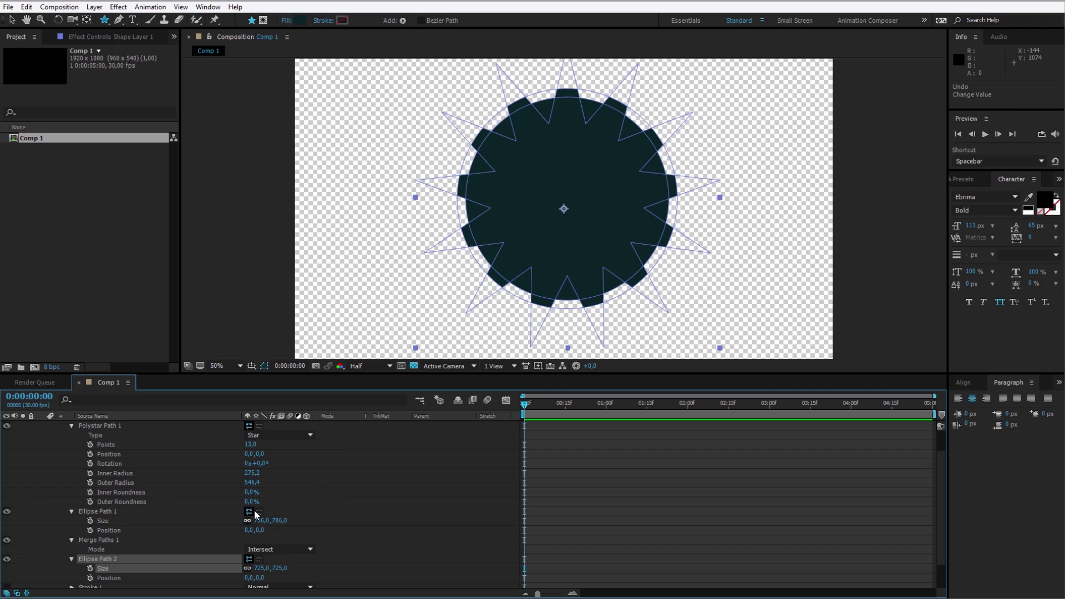
- Raise the star's Outer Radius to 985.4 and zoom out to see the whole cog
{"action": "left_click", "coordinate": [99, 425]}
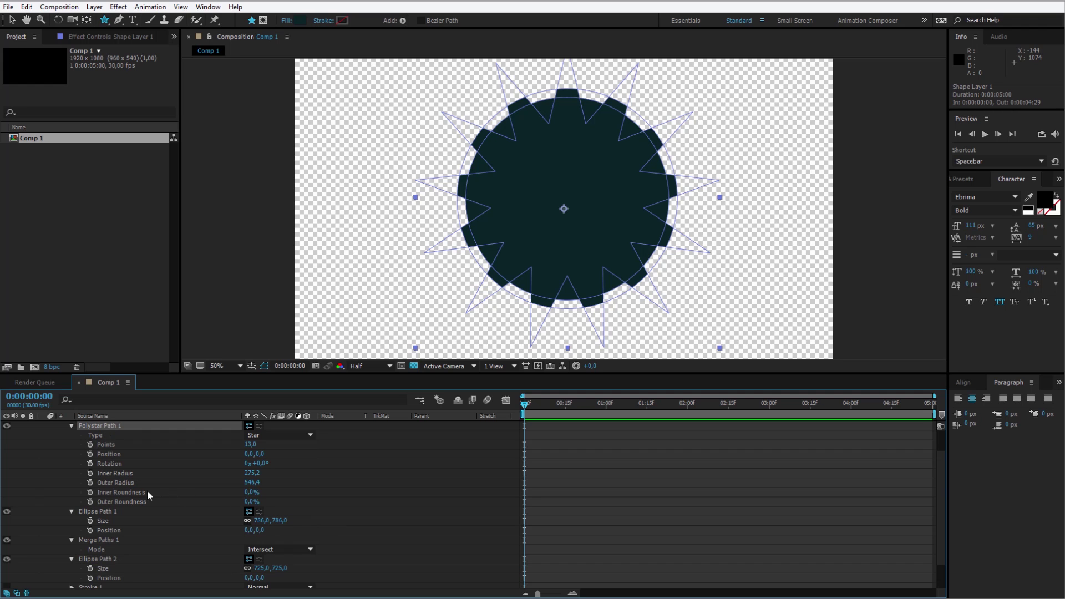
{"action": "left_click_drag", "start_coordinate": [252, 482], "coordinate": [500, 294]}
{"action": "key", "text": "v"}
{"action": "key", "text": "comma"}
{"action": "left_click", "coordinate": [823, 286]}
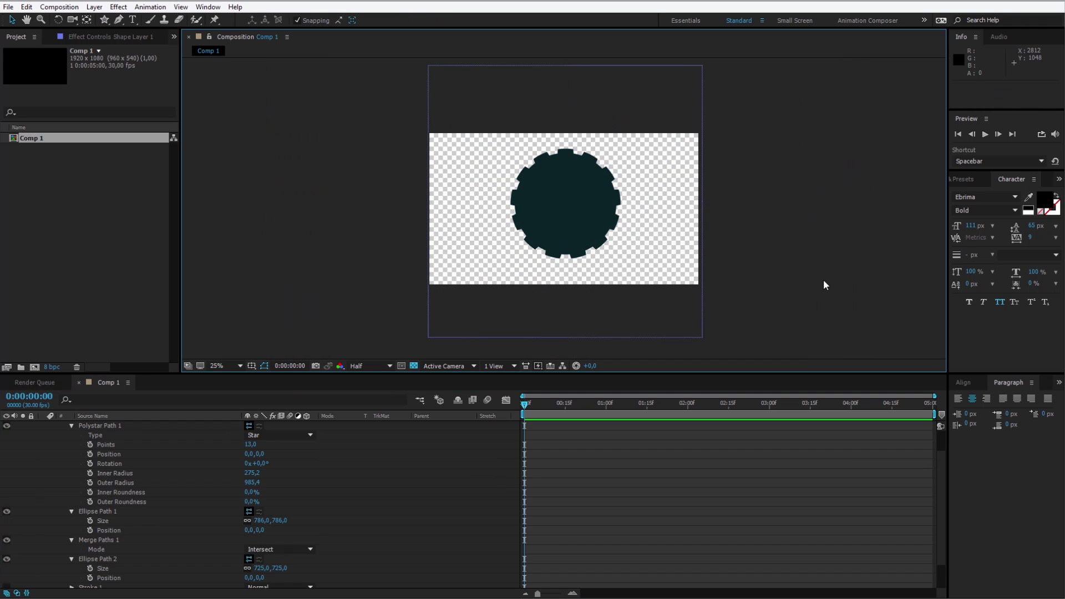
{"action": "key", "text": "ctrl+a"}
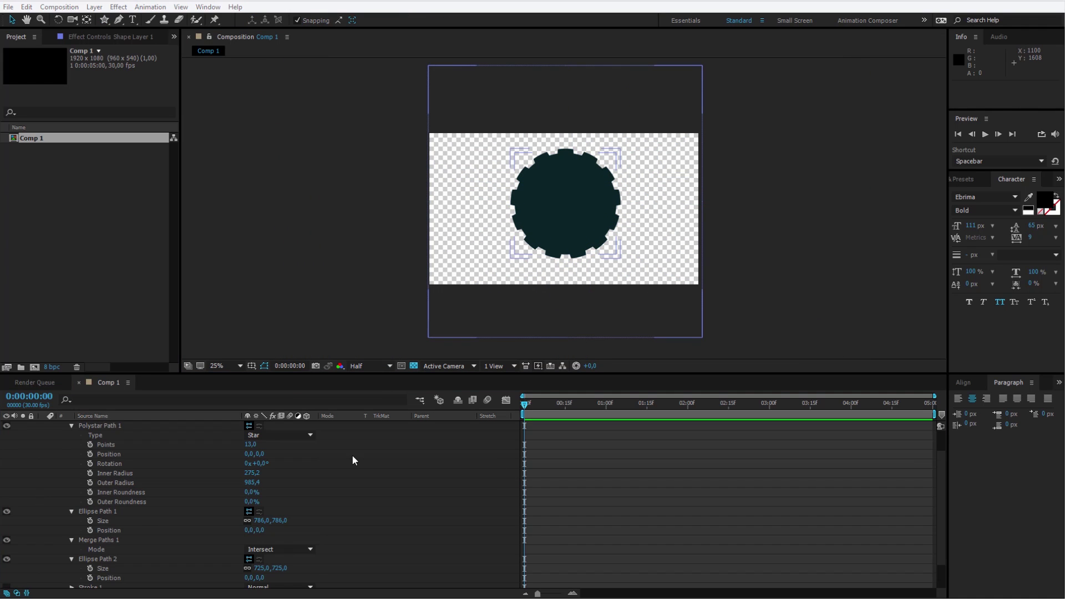
- Collapse Shape Layer 1's property list and select the layer
{"action": "scroll", "coordinate": [134, 484], "scroll_direction": "up", "scroll_amount": 1}
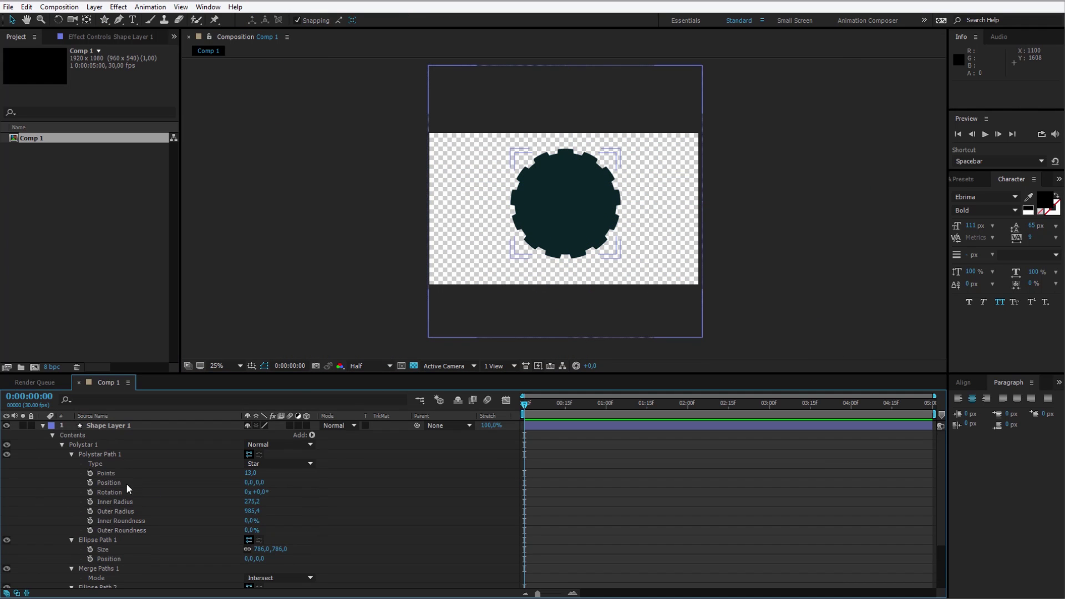
{"action": "left_click", "coordinate": [42, 426]}
{"action": "left_click", "coordinate": [83, 459]}
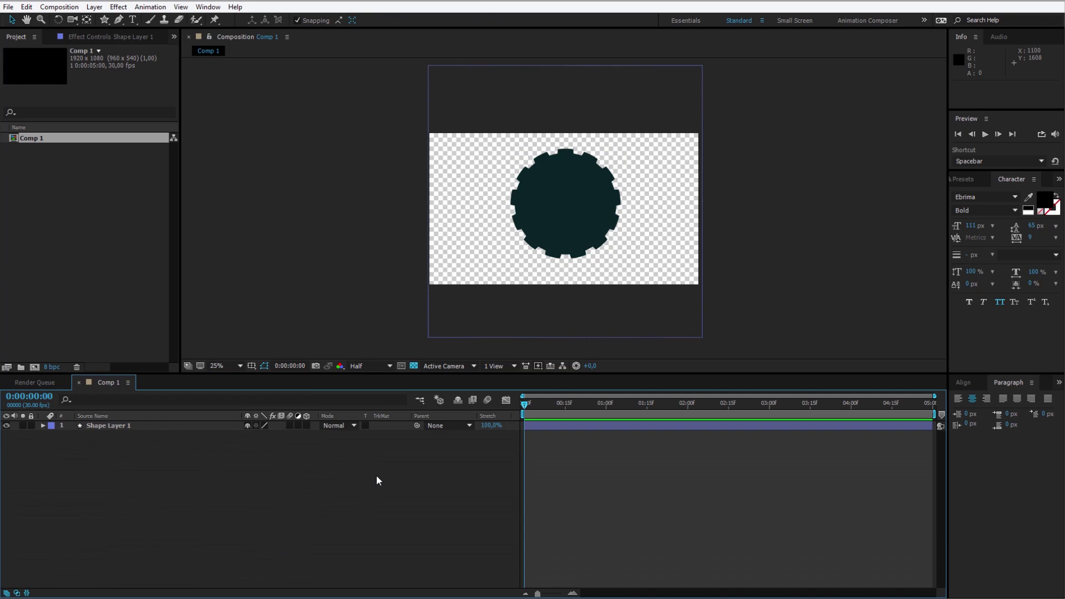
{"action": "left_click", "coordinate": [590, 231]}
{"action": "left_click", "coordinate": [99, 448]}
{"action": "left_click", "coordinate": [115, 425]}
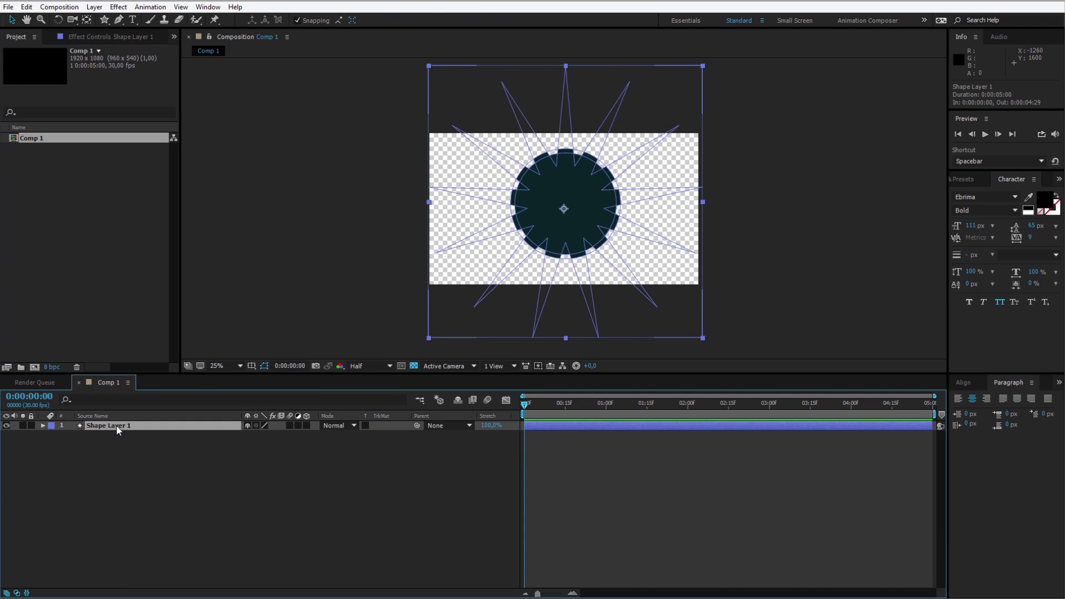
- Centre the cog horizontally and vertically in Comp 1 using the Align panel
{"action": "left_click", "coordinate": [967, 384]}
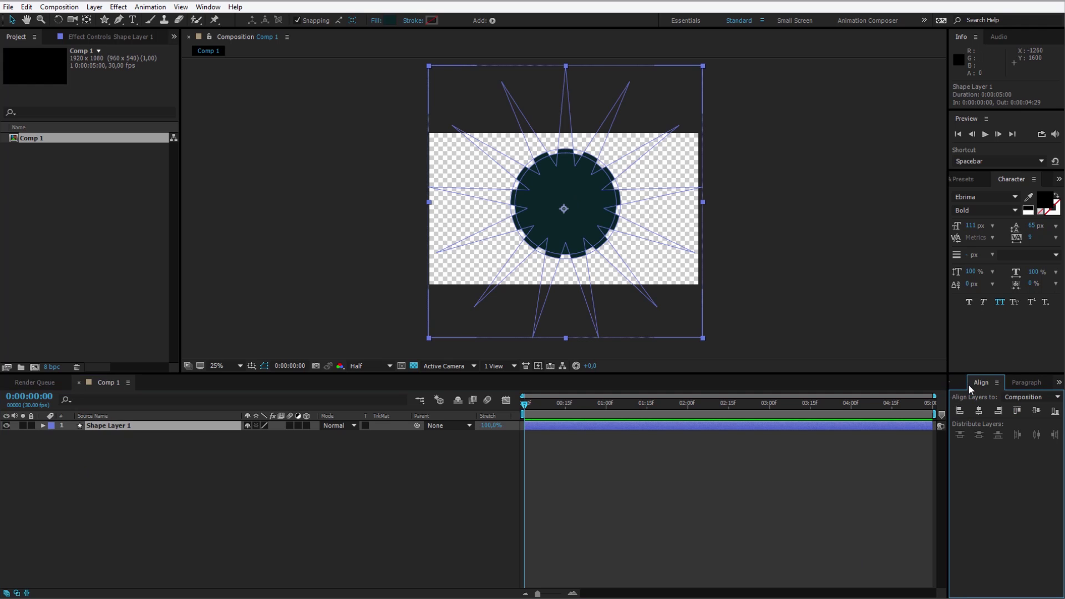
{"action": "left_click", "coordinate": [981, 414]}
{"action": "left_click", "coordinate": [1037, 415]}
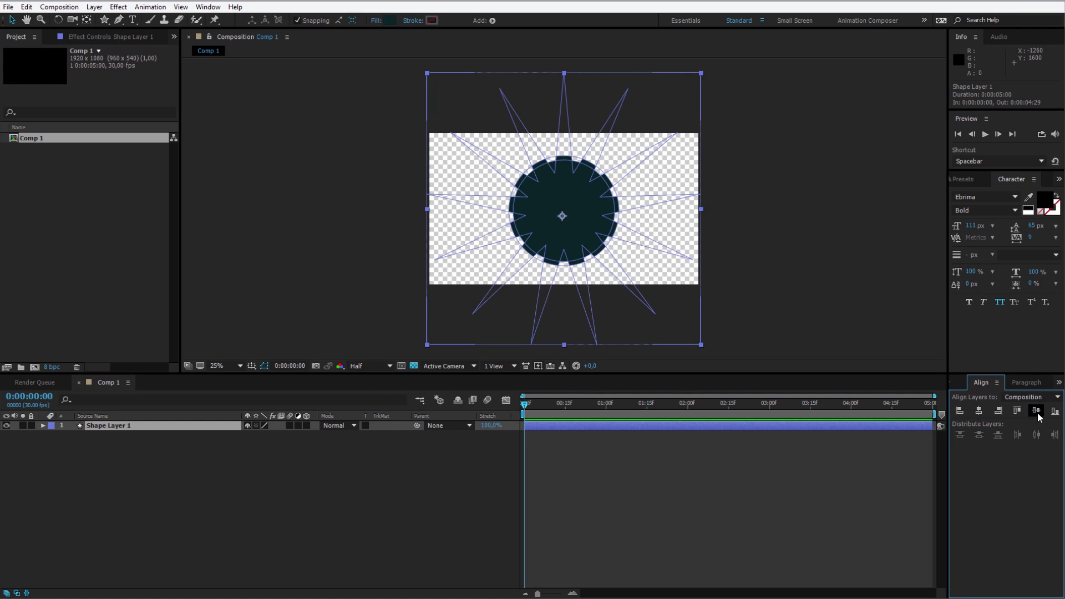
{"action": "left_click", "coordinate": [185, 8]}
{"action": "mouse_move", "coordinate": [208, 6]}
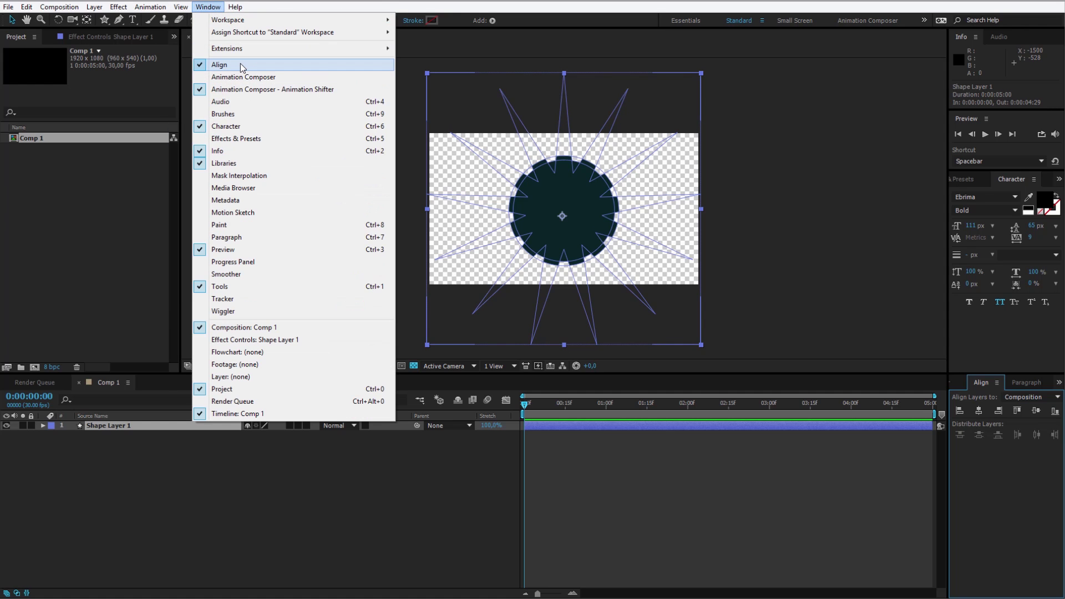
{"action": "left_click", "coordinate": [139, 450]}
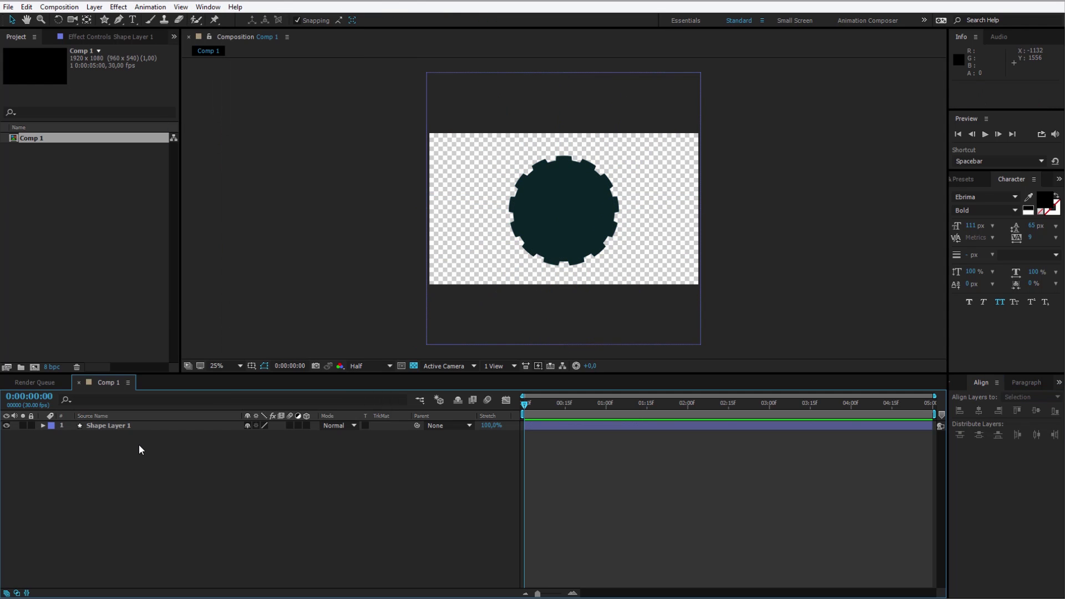
{"action": "left_click", "coordinate": [115, 426]}
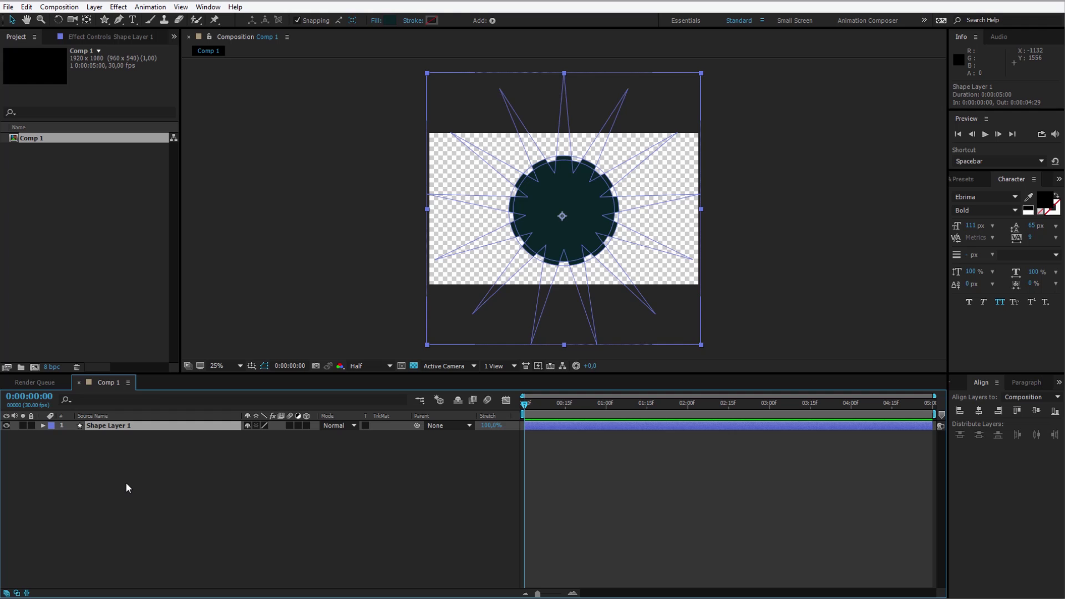
- Start Scale and Rotation keyframes on Shape Layer 1 with Scale 0% at frame 0
{"action": "key", "text": "s"}
{"action": "key", "text": "shift+r"}
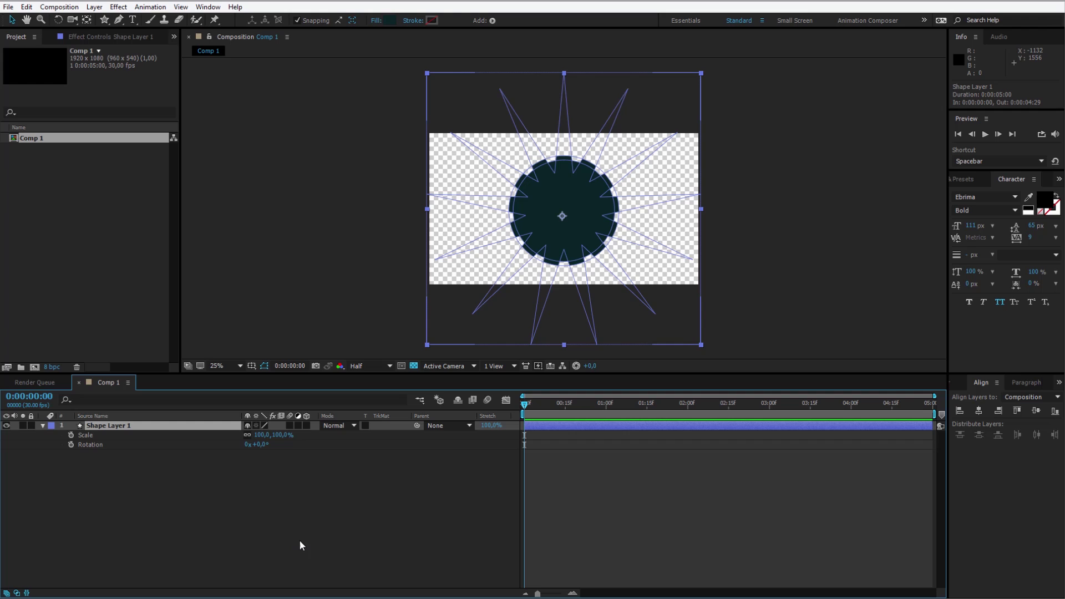
{"action": "left_click", "coordinate": [71, 436]}
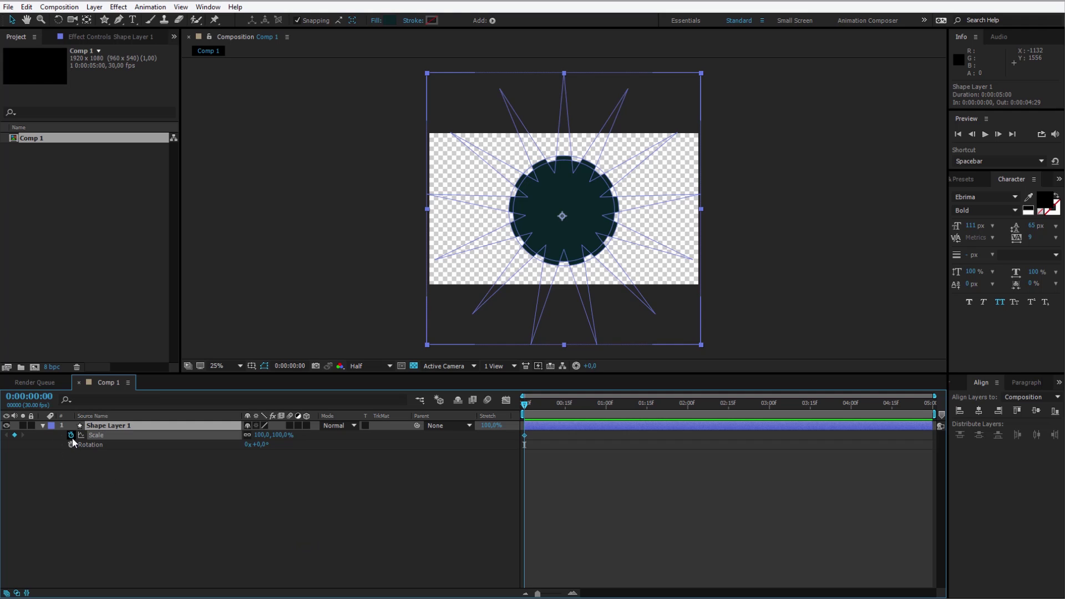
{"action": "left_click", "coordinate": [71, 444]}
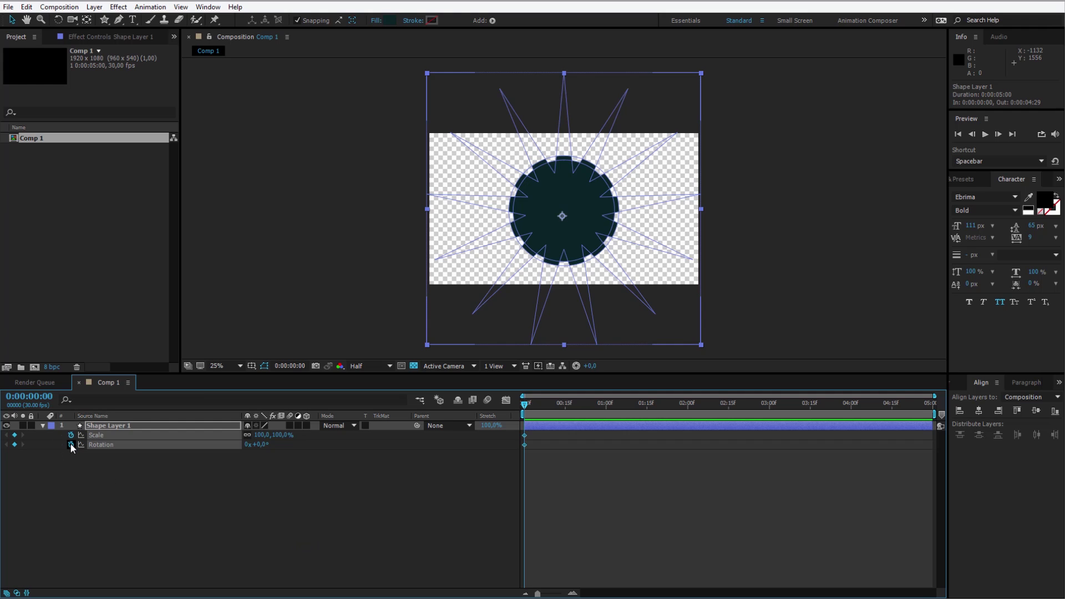
{"action": "left_click", "coordinate": [260, 435]}
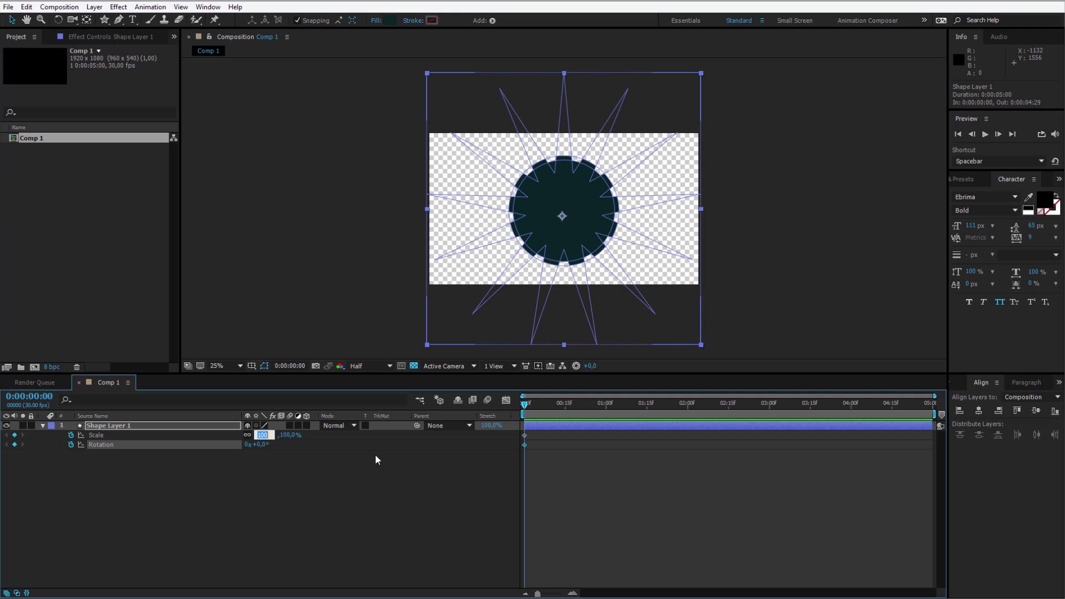
{"action": "type", "text": "0"}
{"action": "key", "text": "Return"}
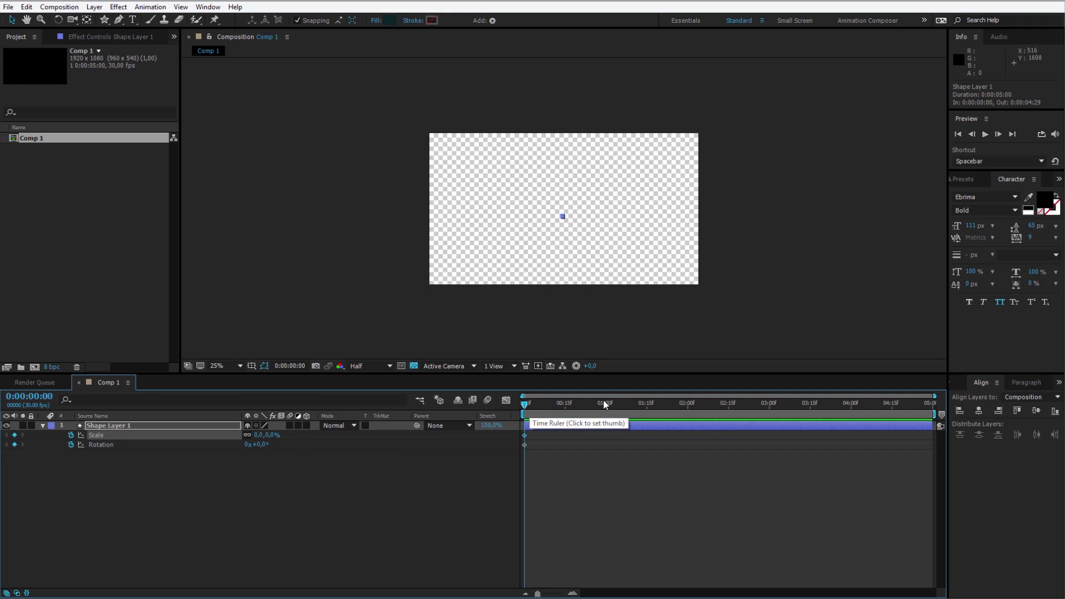
- At 0:00:01:15, set Scale to 367% and Rotation to 180°
{"action": "mouse_move", "coordinate": [648, 407]}
{"action": "left_mouse_down"}
{"action": "mouse_move", "coordinate": [684, 408]}
{"action": "mouse_move", "coordinate": [647, 407]}
{"action": "left_mouse_up"}
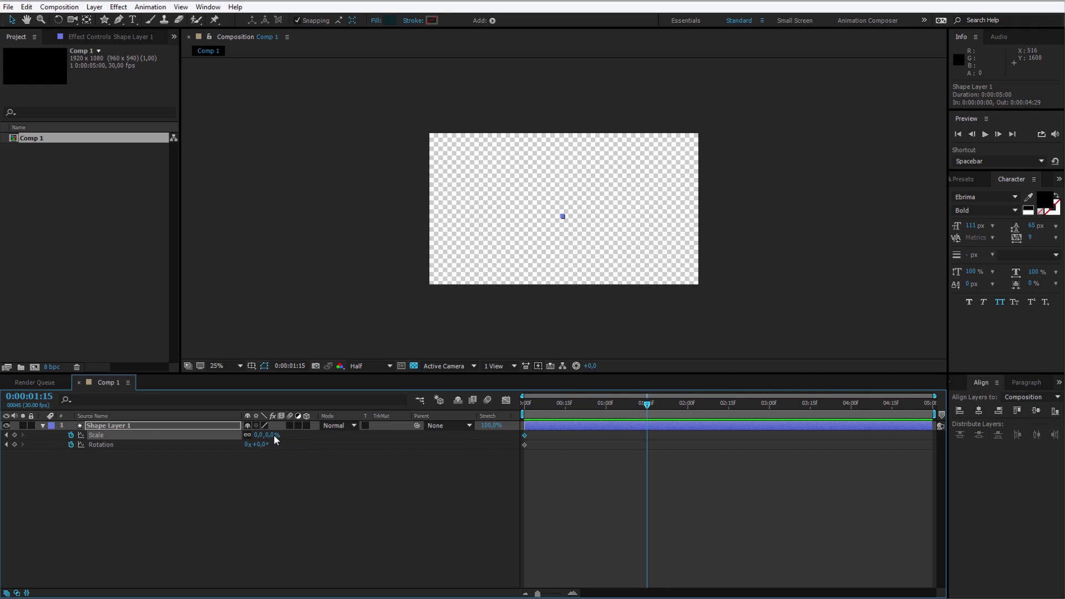
{"action": "left_click_drag", "start_coordinate": [274, 434], "coordinate": [470, 428]}
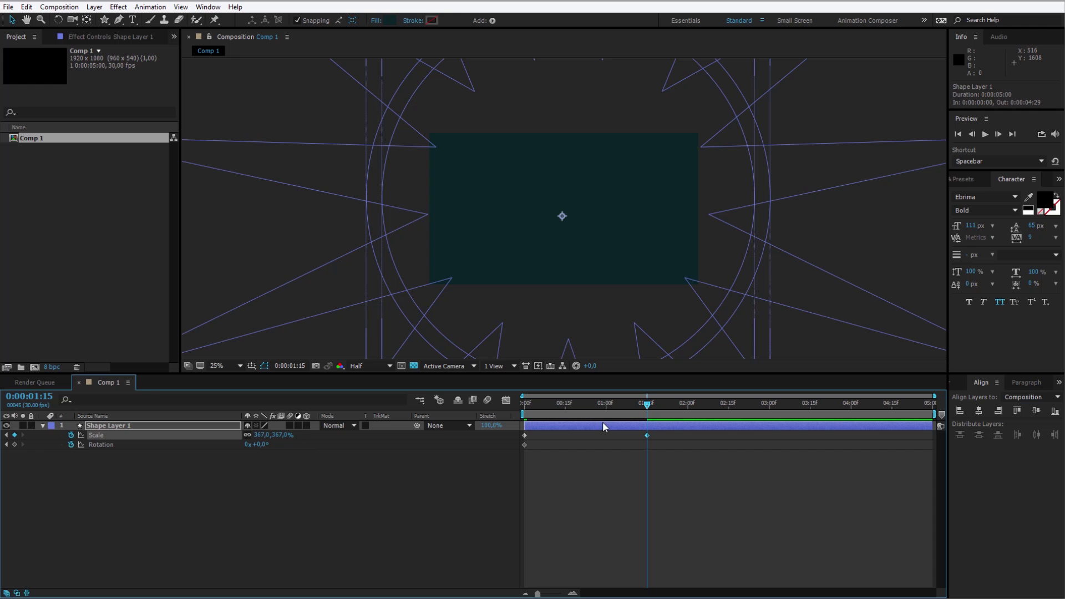
{"action": "left_click_drag", "start_coordinate": [264, 450], "coordinate": [310, 454]}
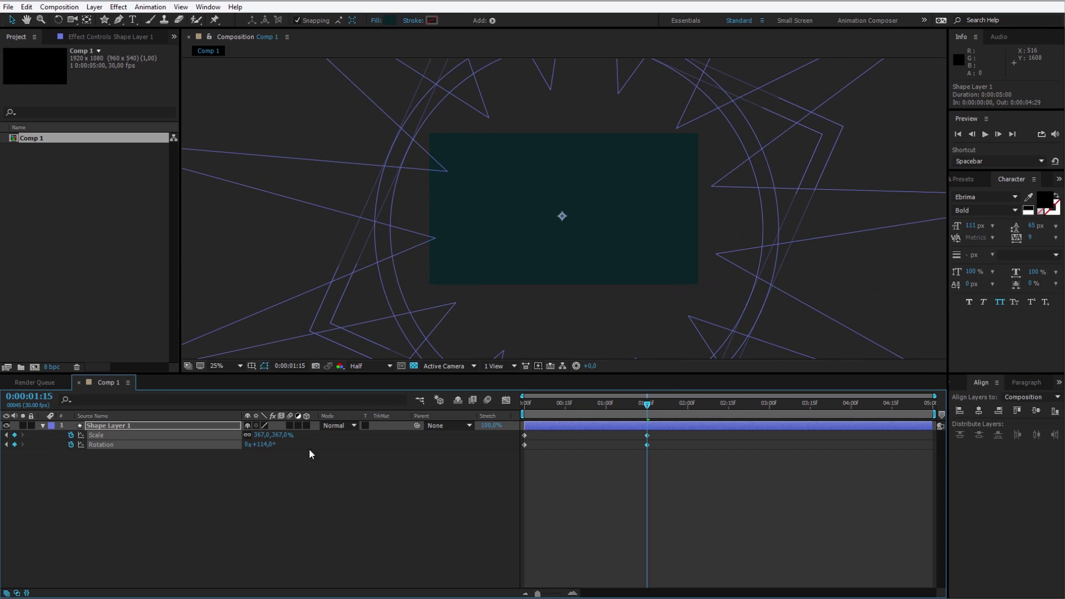
{"action": "left_click", "coordinate": [261, 444]}
{"action": "type", "text": "180"}
{"action": "key", "text": "Return"}
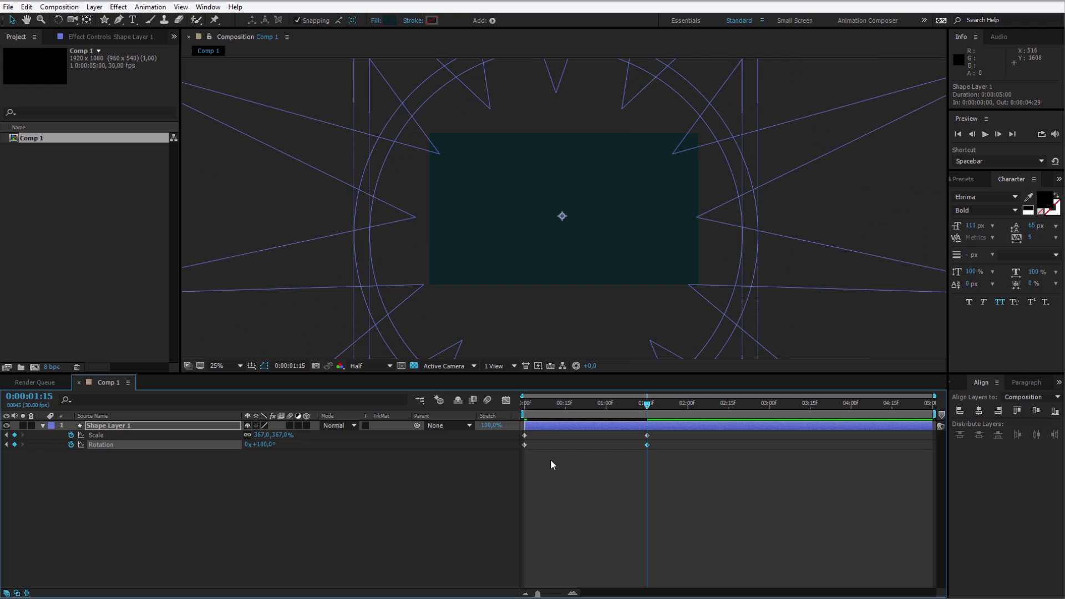
- Preview the grow-and-spin animation from the start
{"action": "key", "text": "Home"}
{"action": "key", "text": "space"}
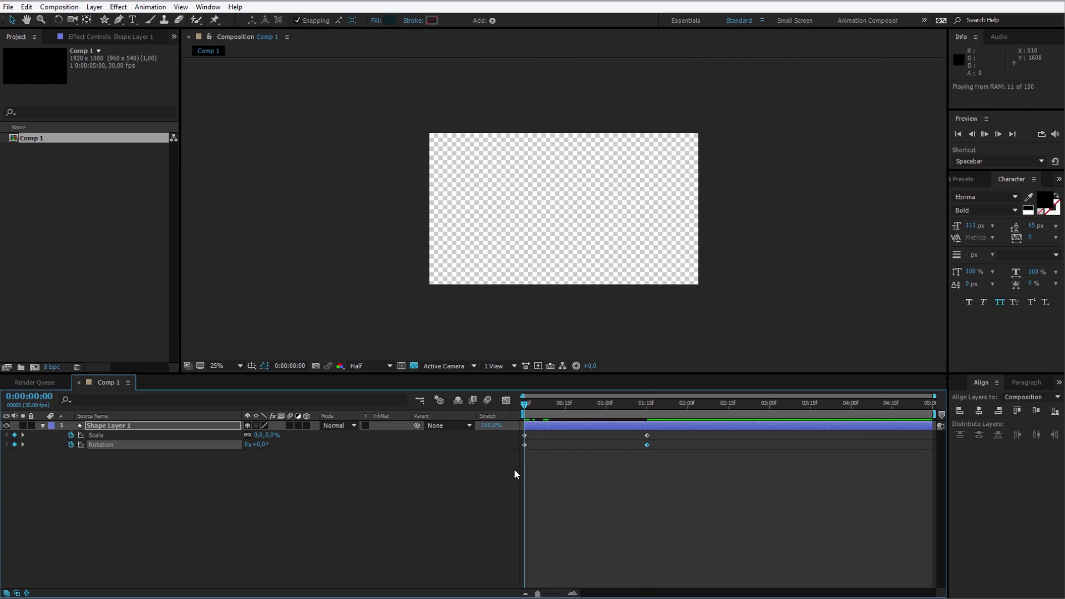
{"action": "key", "text": "Home"}
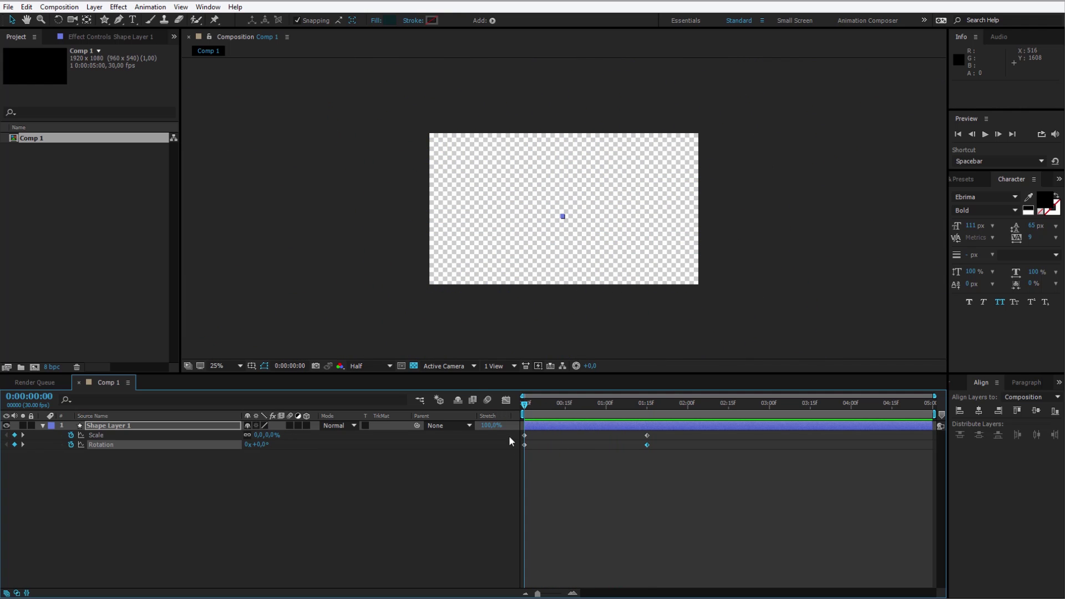
{"action": "key", "text": "space"}
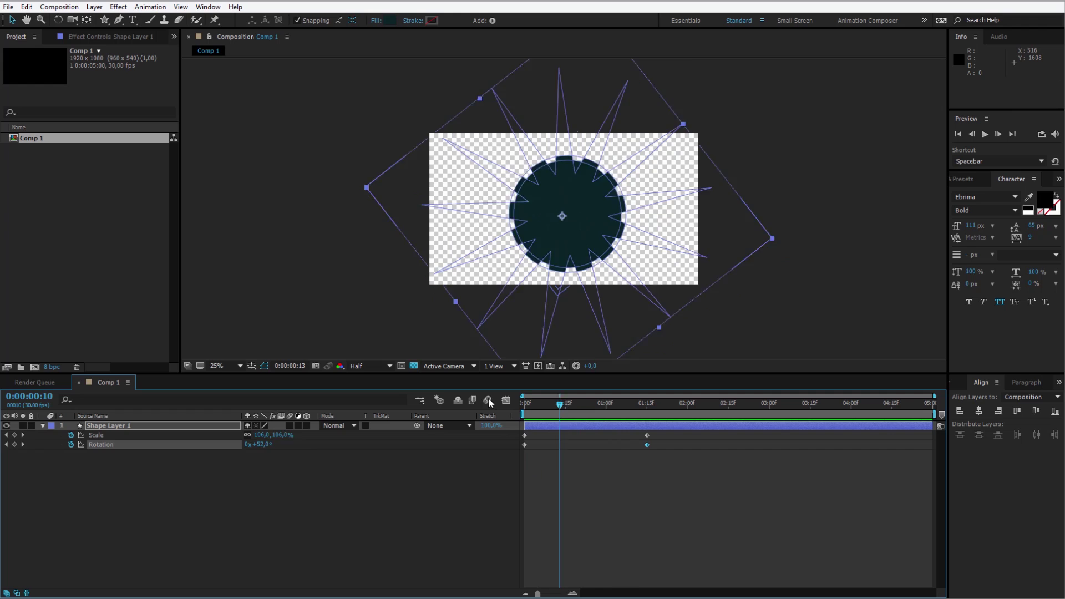
{"action": "key", "text": "space"}
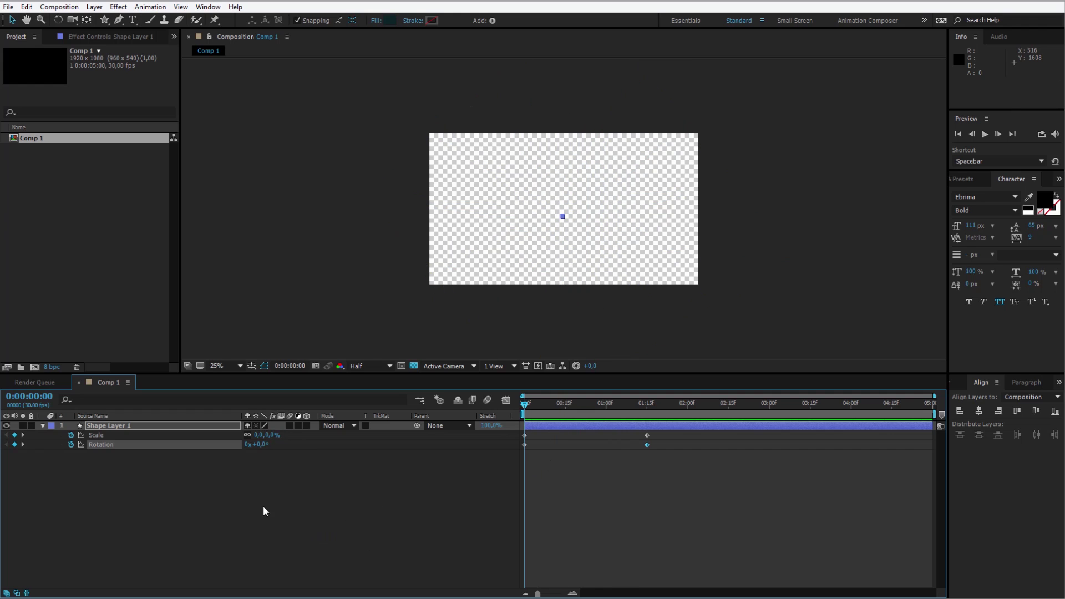
- Collapse Shape Layer 1, duplicate it into Shape Layers 2–4, and preview the stacked shapes
{"action": "left_click", "coordinate": [106, 425]}
{"action": "key", "text": "u"}
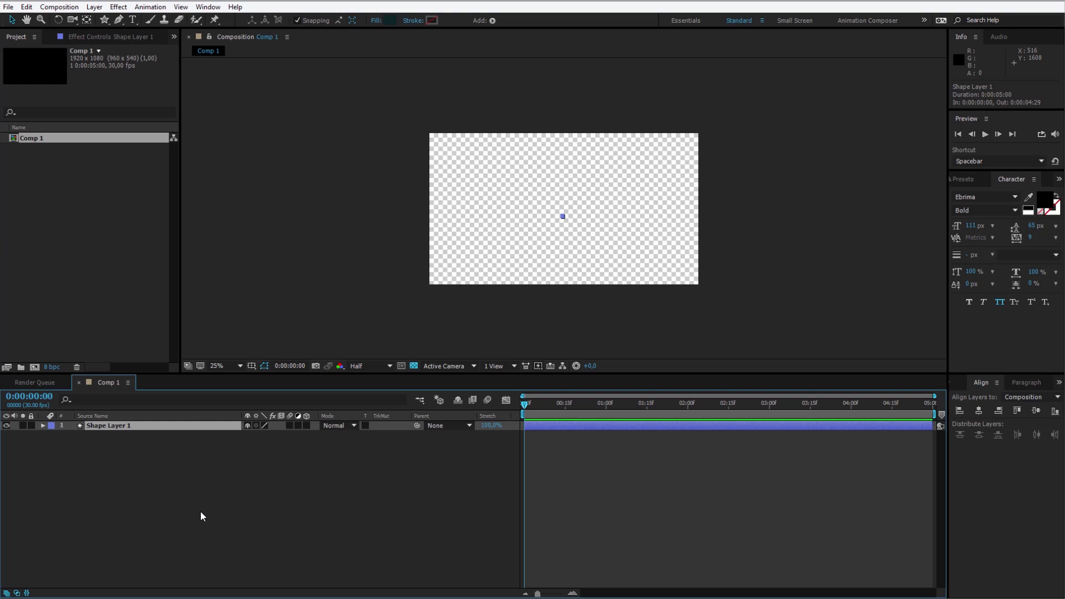
{"action": "key", "text": "ctrl+d"}
{"action": "key", "text": "ctrl+d"}
{"action": "key", "text": "ctrl+d"}
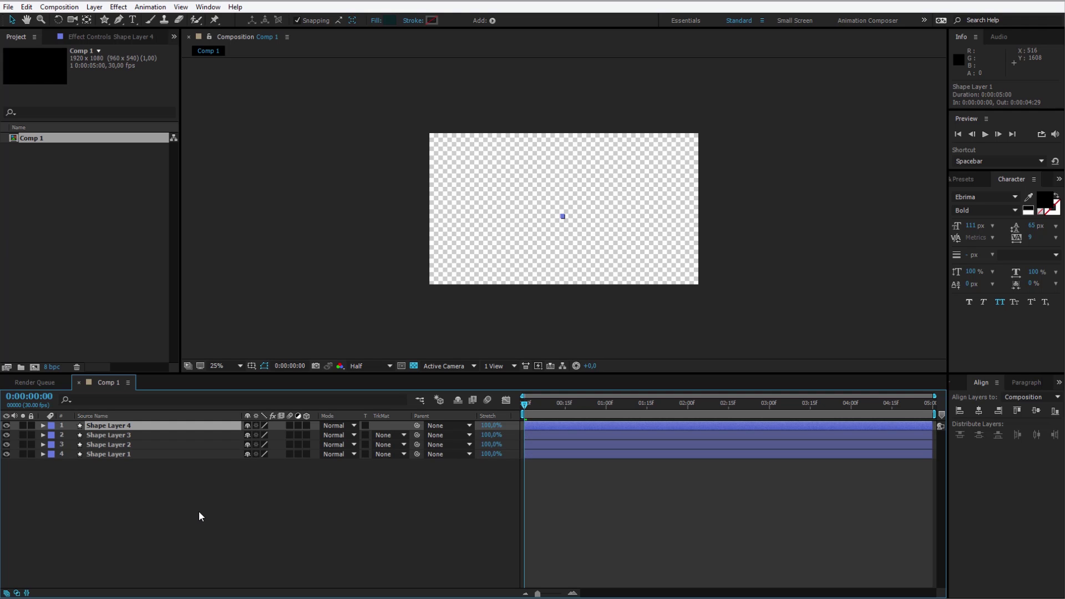
{"action": "left_click", "coordinate": [141, 445]}
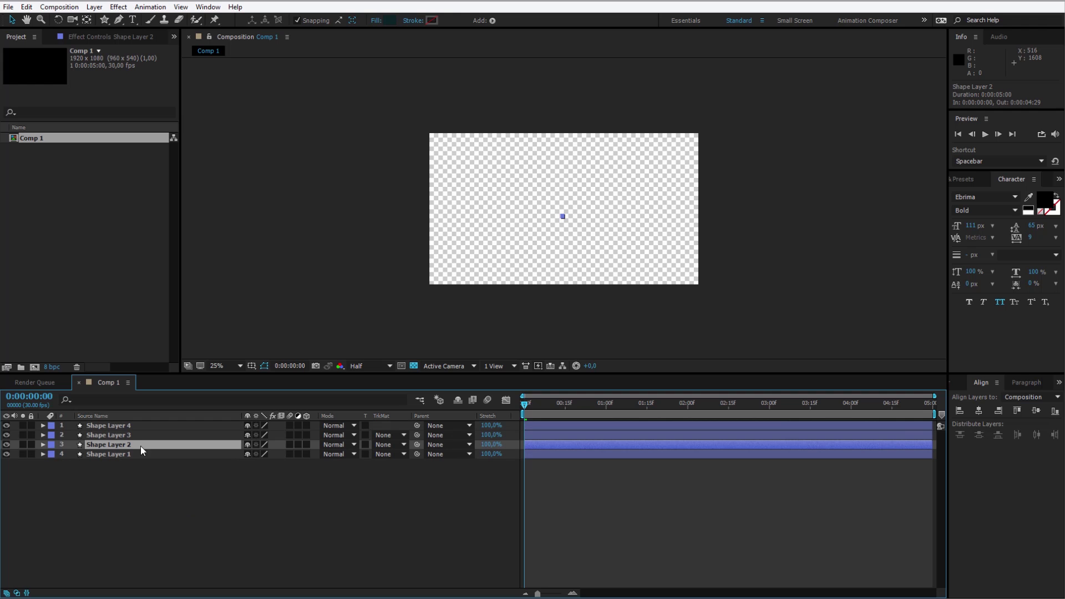
{"action": "key", "text": "space"}
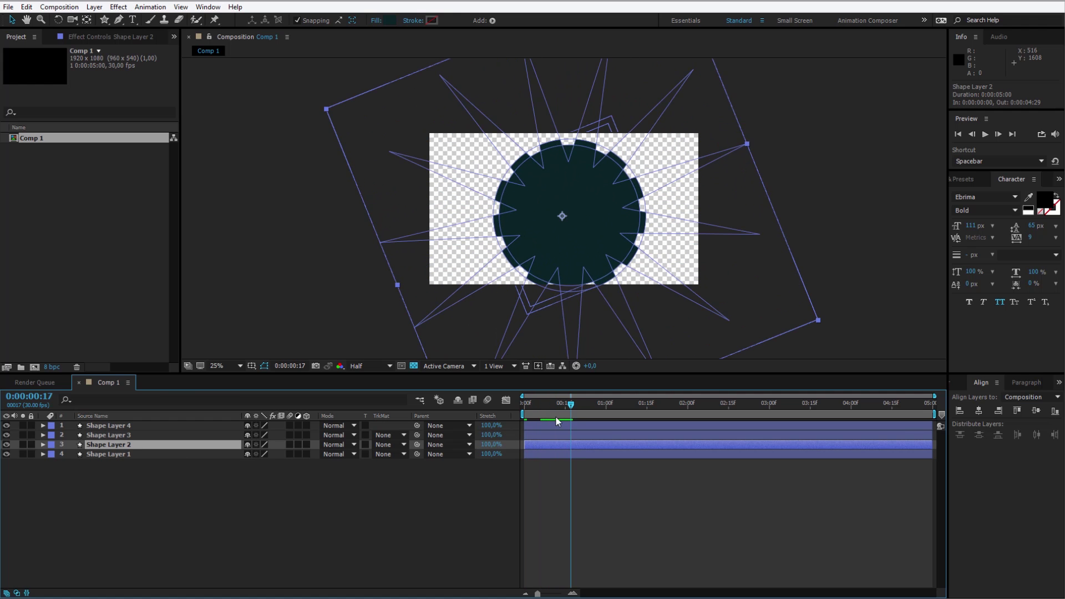
- Move Shape Layer 2 toward the lower-right and Shape Layer 3 toward the upper-left of the frame
{"action": "left_click", "coordinate": [553, 273]}
{"action": "left_click_drag", "start_coordinate": [574, 221], "coordinate": [700, 286]}
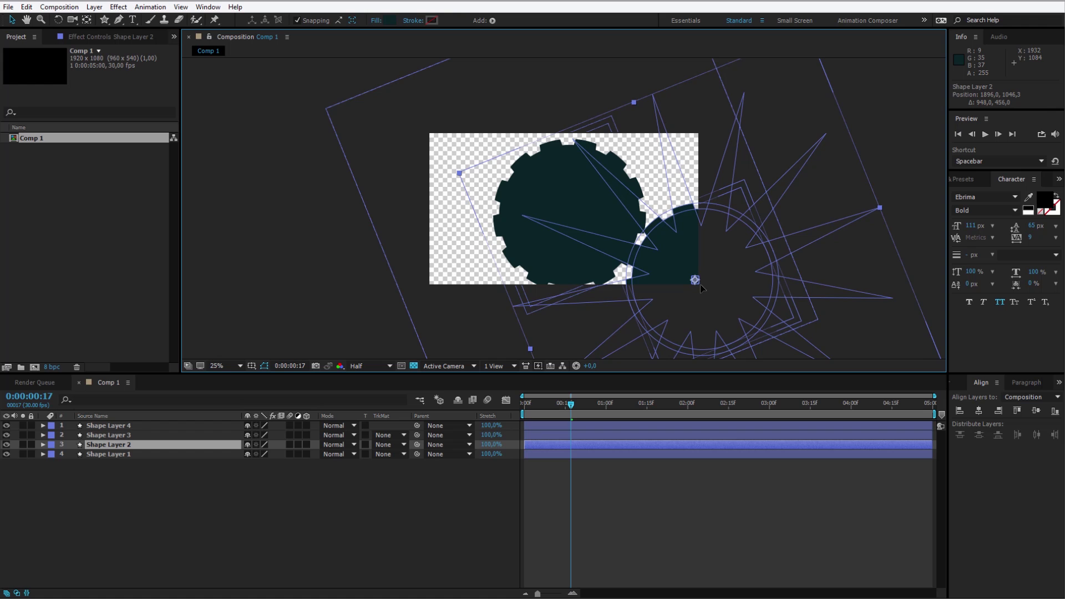
{"action": "left_click", "coordinate": [145, 434]}
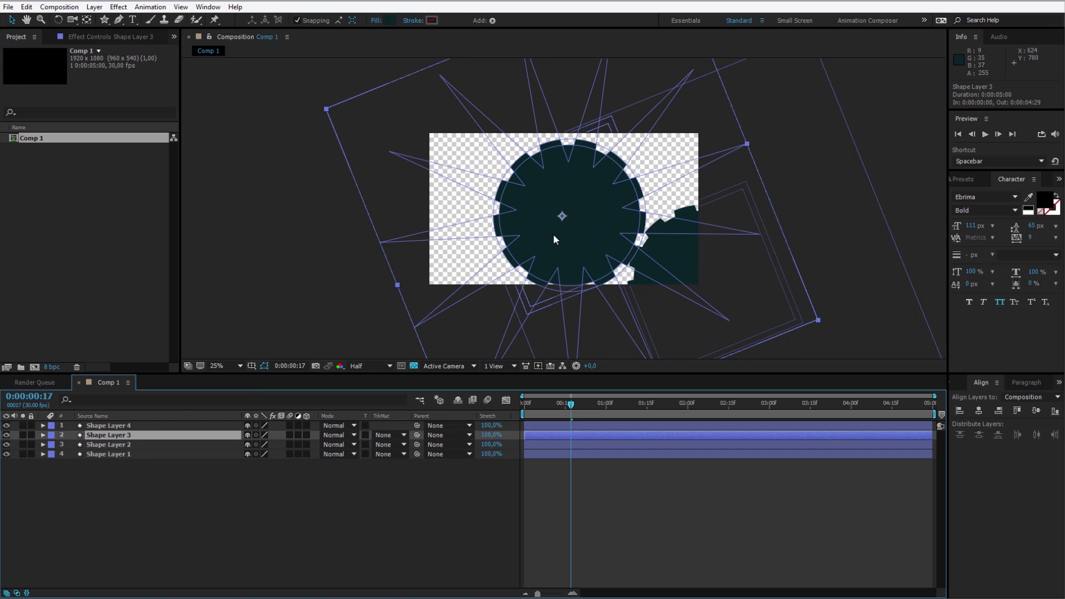
{"action": "left_click_drag", "start_coordinate": [554, 240], "coordinate": [434, 154]}
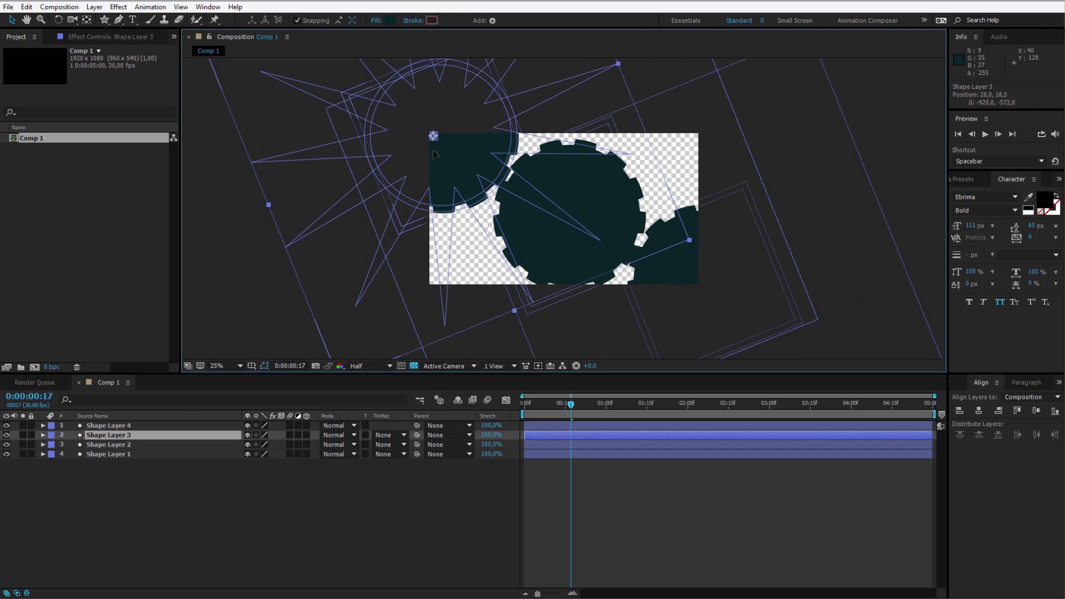
{"action": "left_click", "coordinate": [118, 425]}
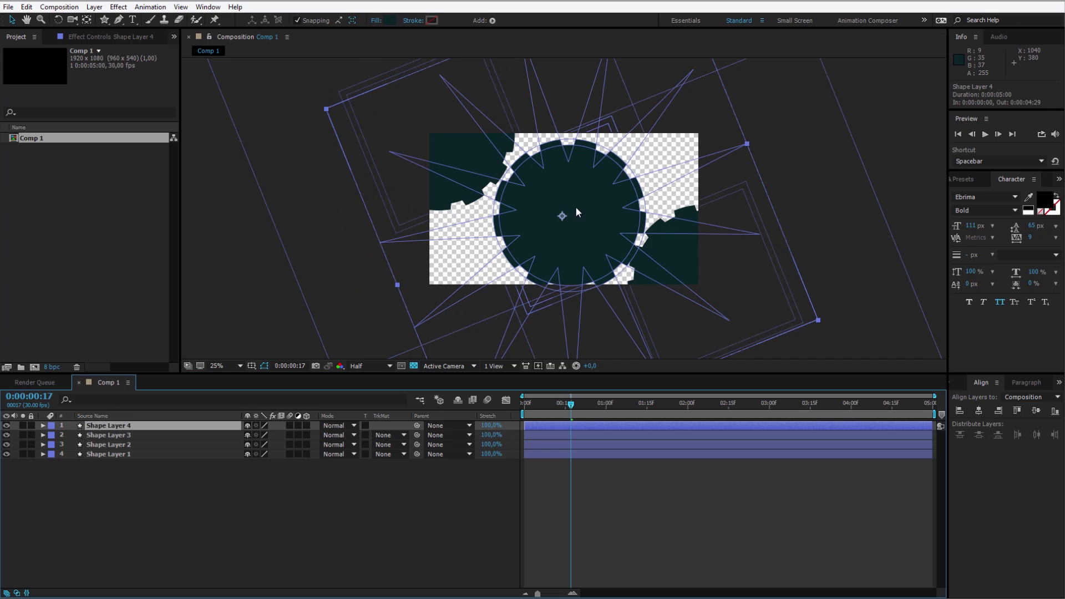
- Give Shape Layers 2 and 3 a teal 09656D fill
{"action": "left_click", "coordinate": [133, 446]}
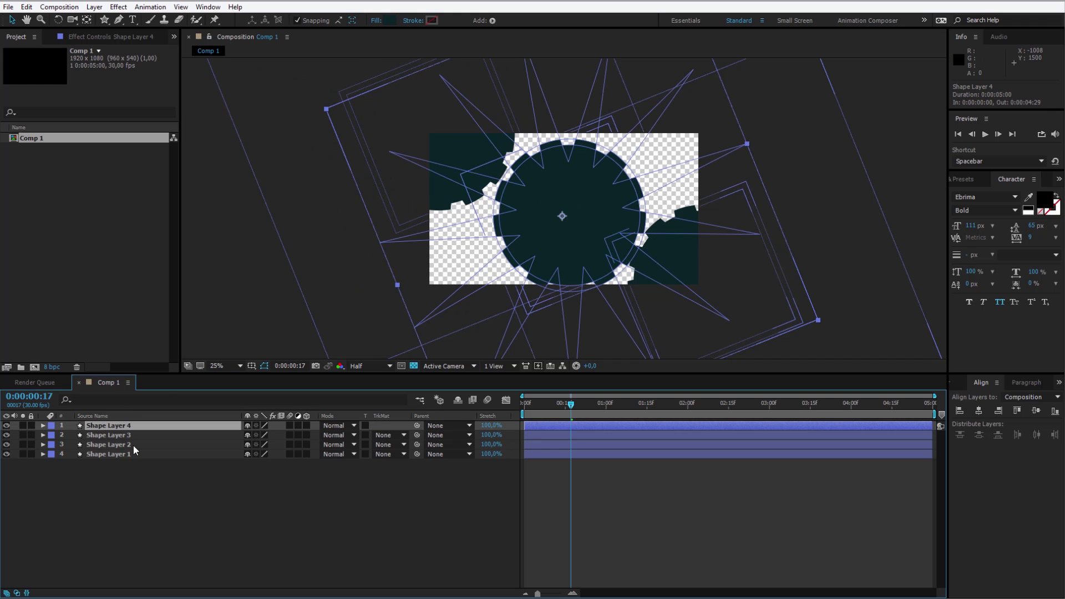
{"action": "left_click", "coordinate": [133, 445], "text": "shift"}
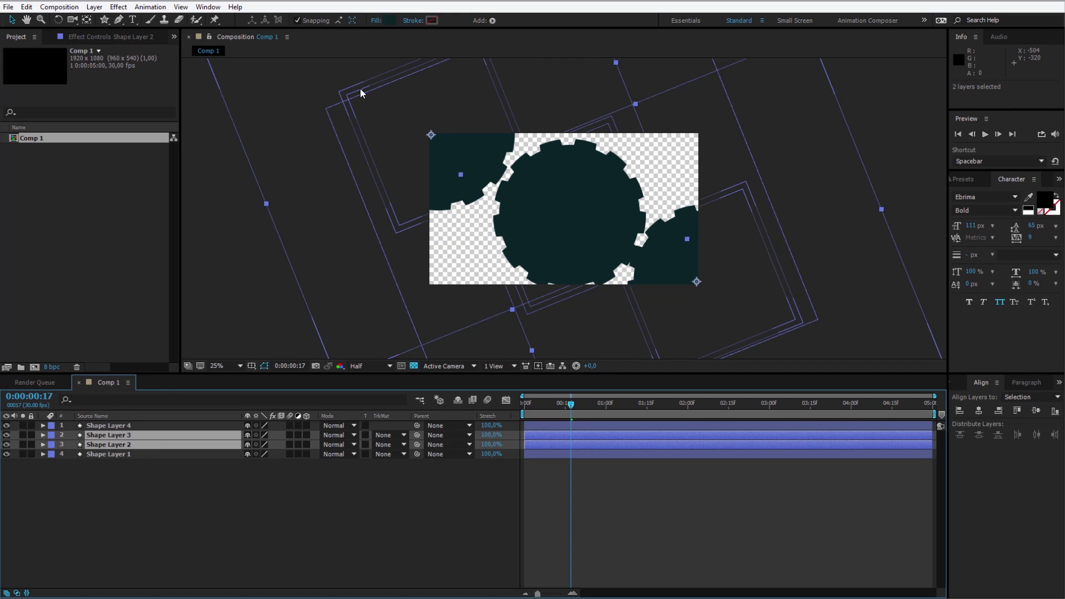
{"action": "left_click", "coordinate": [390, 21]}
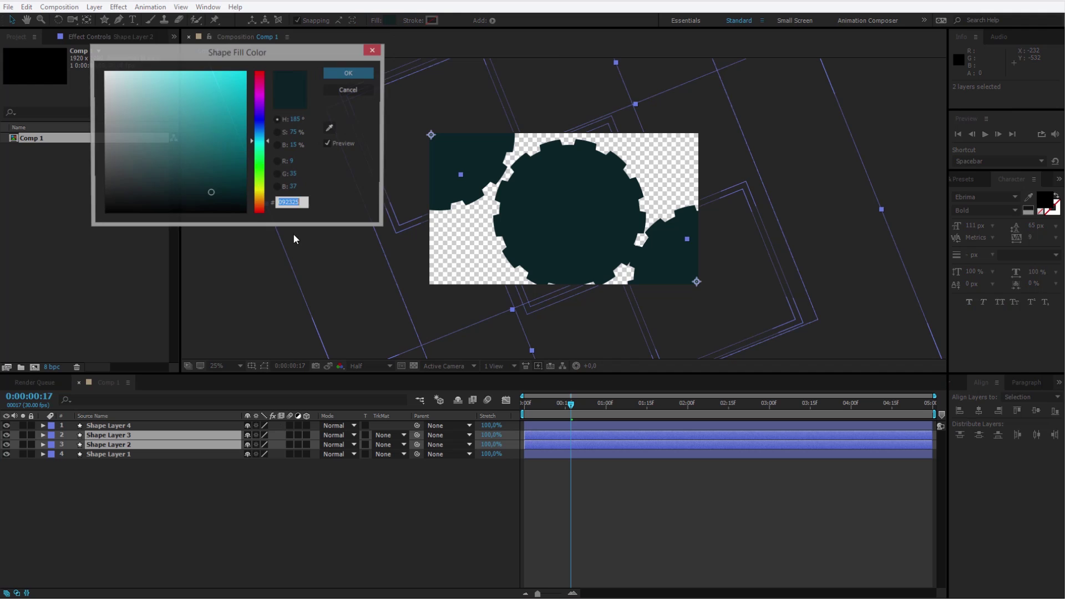
{"action": "mouse_move", "coordinate": [209, 181]}
{"action": "left_mouse_down"}
{"action": "mouse_move", "coordinate": [225, 145]}
{"action": "mouse_move", "coordinate": [191, 191]}
{"action": "mouse_move", "coordinate": [168, 186]}
{"action": "mouse_move", "coordinate": [230, 159]}
{"action": "left_mouse_up"}
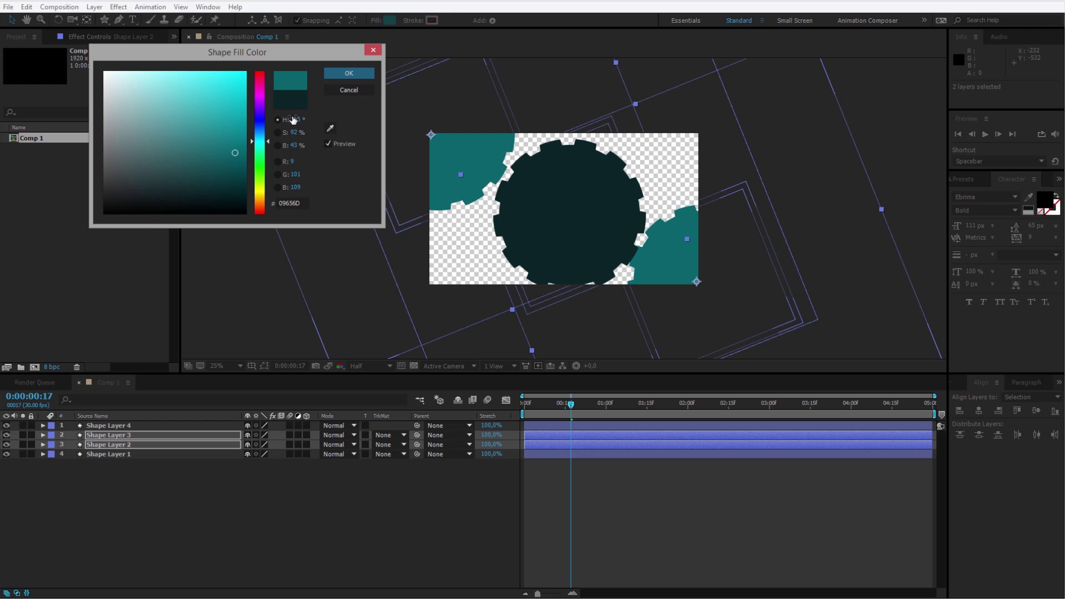
{"action": "left_click", "coordinate": [331, 76]}
- Deselect the layers and preview the animation from the first frame
{"action": "left_click", "coordinate": [404, 499]}
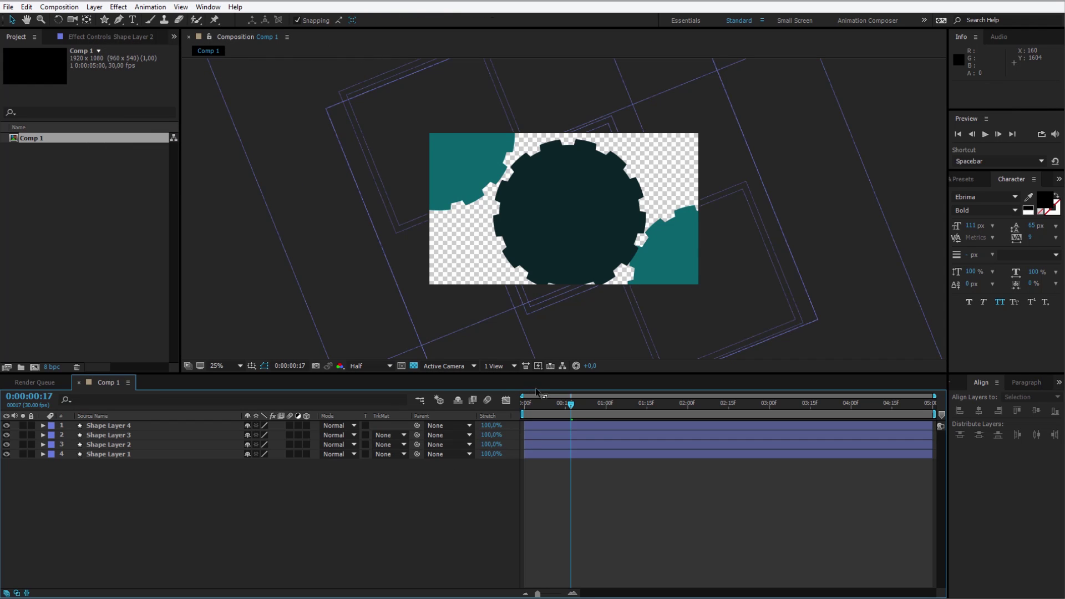
{"action": "key", "text": "Home"}
{"action": "key", "text": "space"}
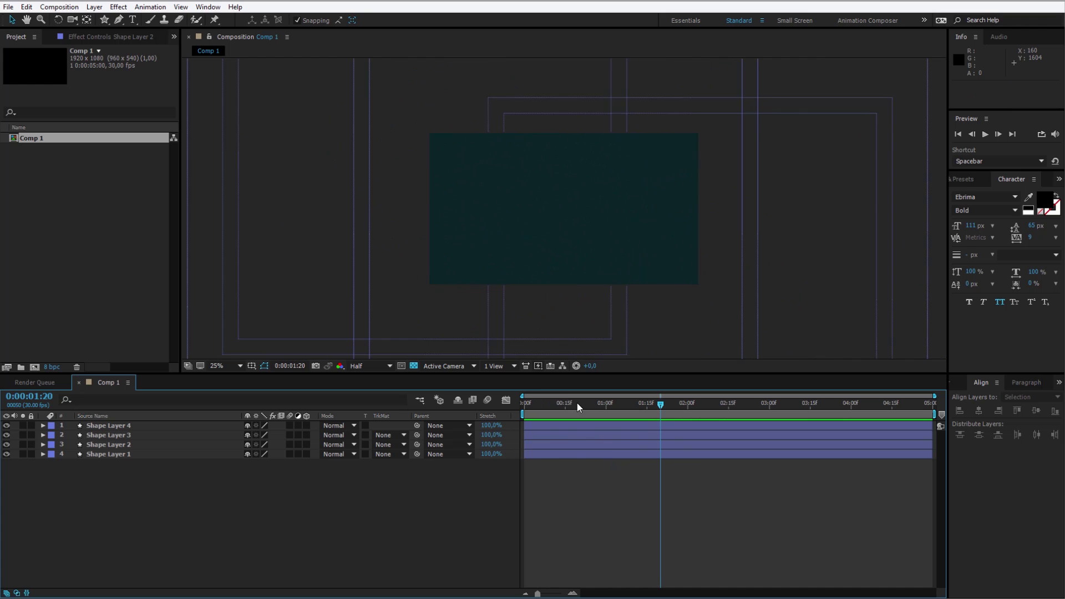
{"action": "left_click_drag", "start_coordinate": [577, 403], "coordinate": [518, 408]}
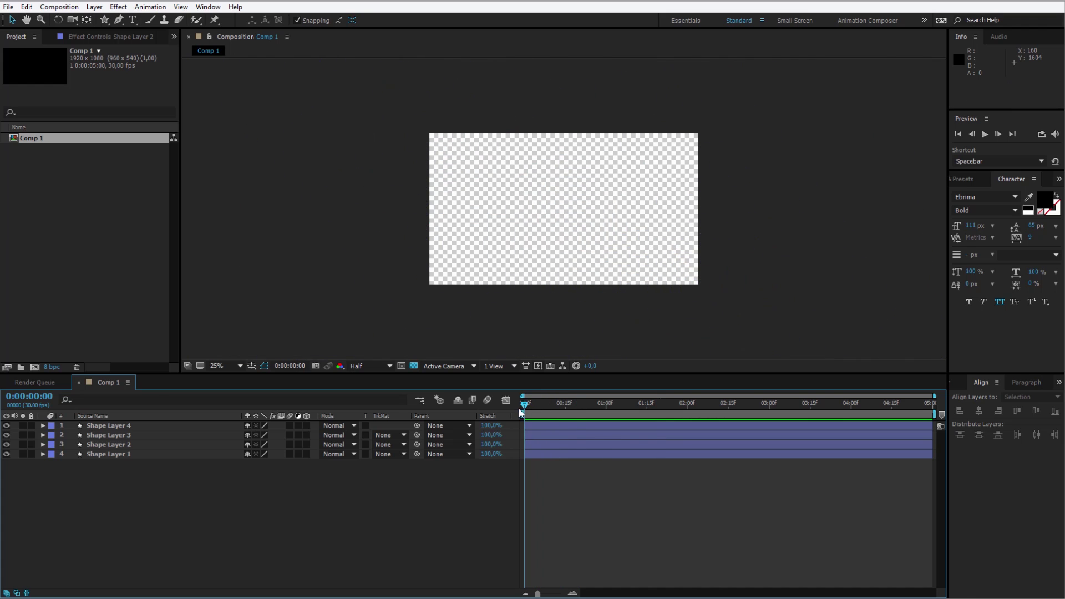
- Shift the in-points of Shape Layer 2 and Shape Layer 3 a few frames later
{"action": "left_click", "coordinate": [543, 445]}
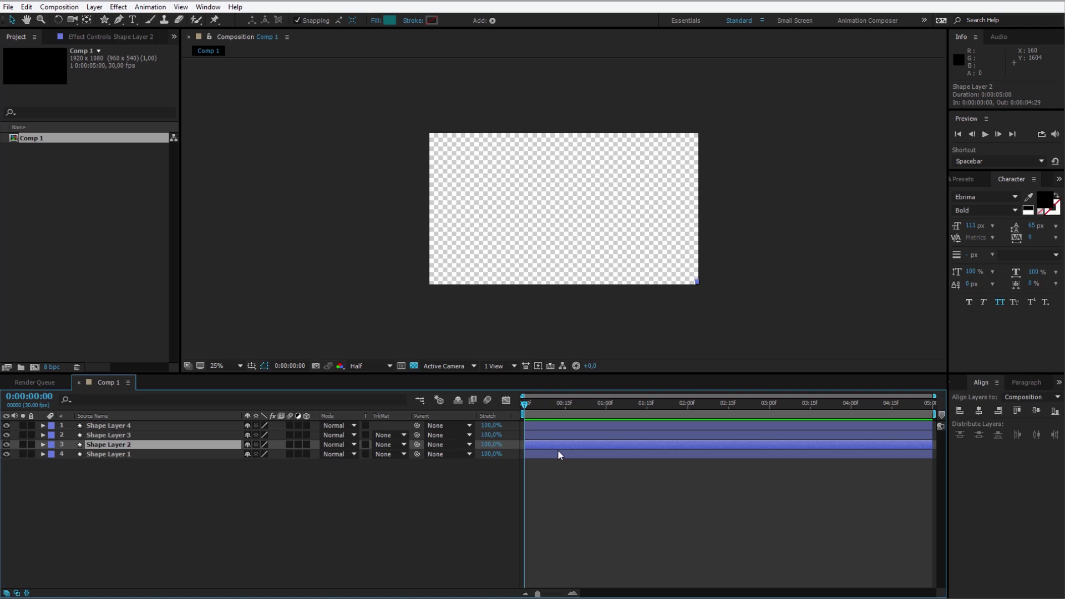
{"action": "key", "text": "alt+Page_Up"}
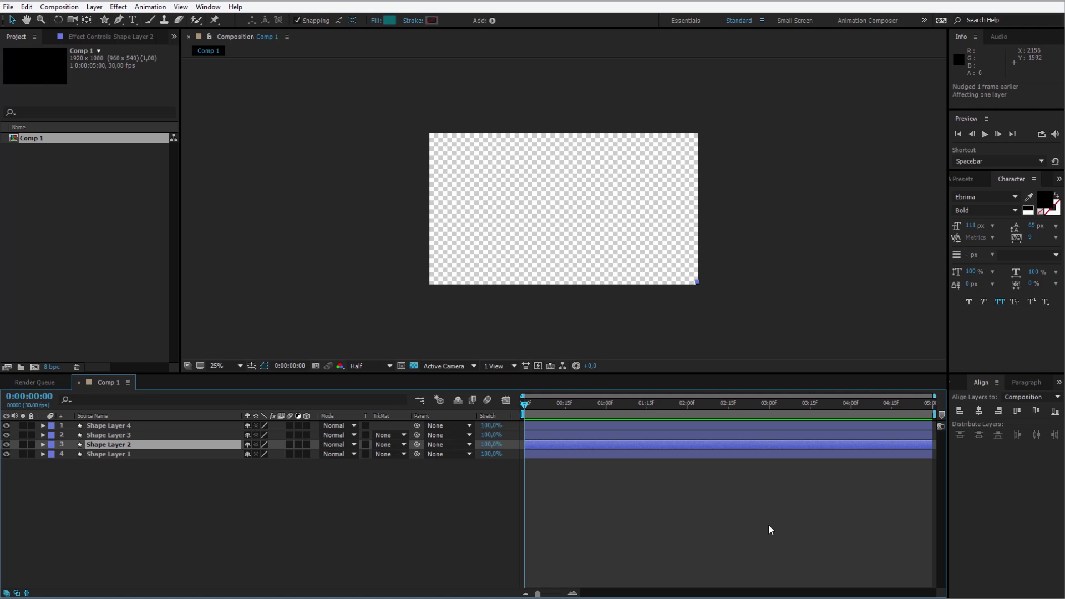
{"action": "key", "text": "alt+Page_Down"}
{"action": "key", "text": "alt+Page_Down"}
{"action": "key", "text": "alt+Page_Down"}
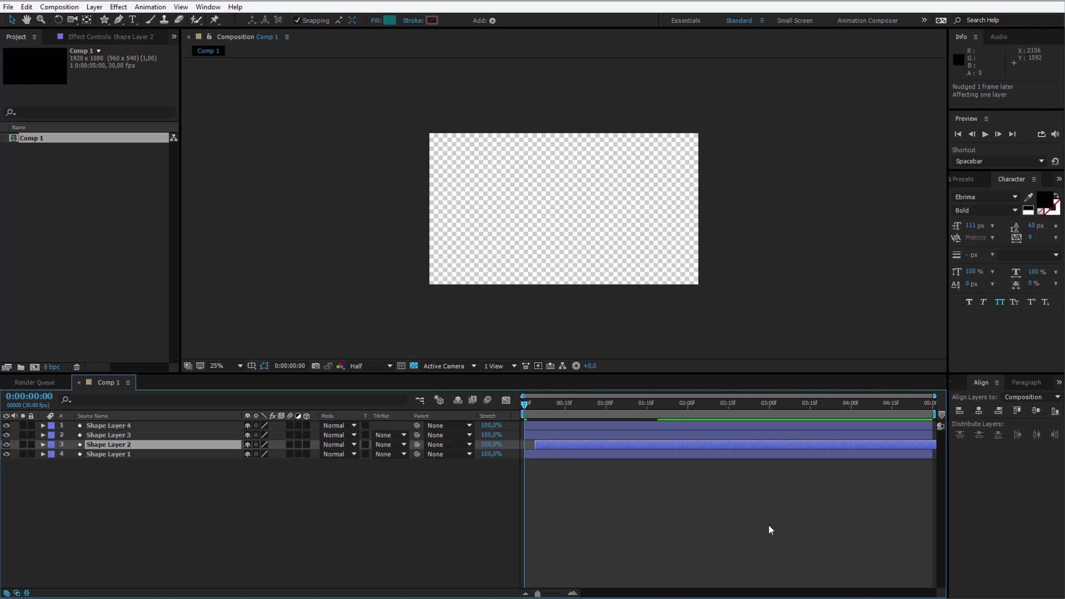
{"action": "key", "text": "alt+Page_Down"}
{"action": "left_click", "coordinate": [538, 435]}
{"action": "key", "text": "alt+Page_Down"}
{"action": "key", "text": "alt+Page_Down"}
{"action": "key", "text": "alt+Page_Down"}
{"action": "key", "text": "alt+Page_Down"}
{"action": "key", "text": "alt+Page_Down"}
{"action": "key", "text": "alt+Page_Down"}
{"action": "key", "text": "alt+Page_Down"}
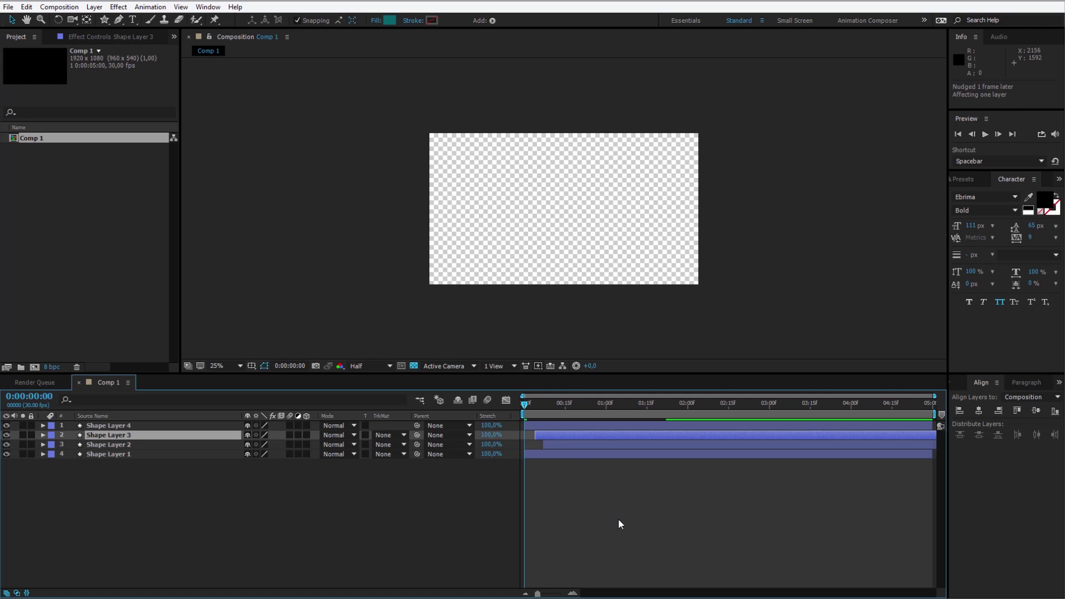
{"action": "key", "text": "alt+Page_Down"}
{"action": "key", "text": "alt+Page_Down"}
{"action": "key", "text": "alt+Page_Down"}
{"action": "key", "text": "alt+Page_Down"}
{"action": "key", "text": "alt+Page_Down"}
{"action": "key", "text": "alt+Page_Down"}
{"action": "key", "text": "alt+Page_Down"}
- Start Shape Layer 4 about 13 frames later plus a few more, then select all layers
{"action": "left_click", "coordinate": [572, 426]}
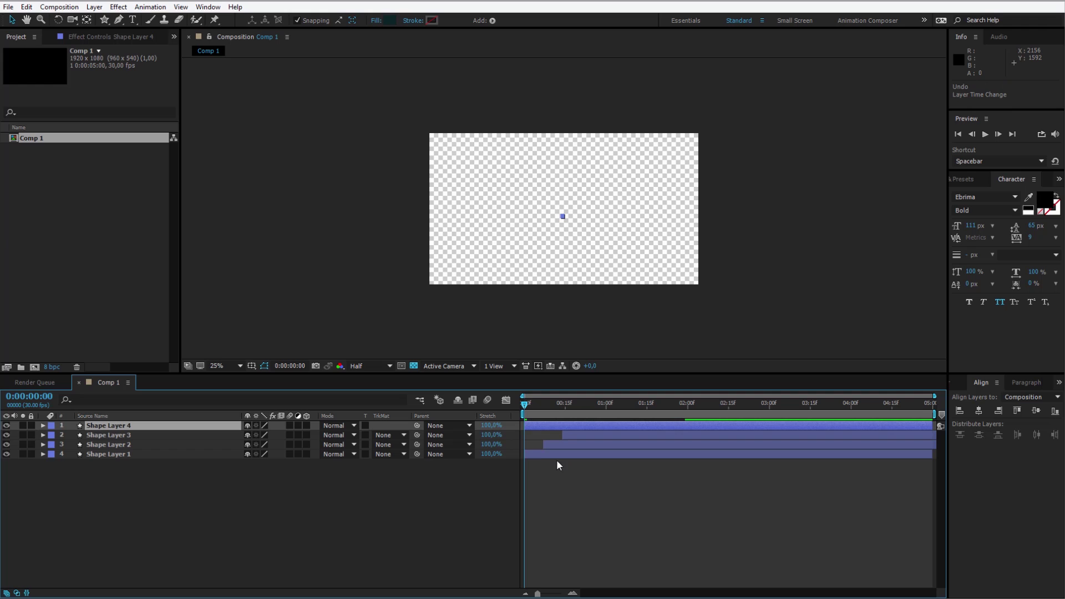
{"action": "left_click_drag", "start_coordinate": [538, 428], "coordinate": [572, 428]}
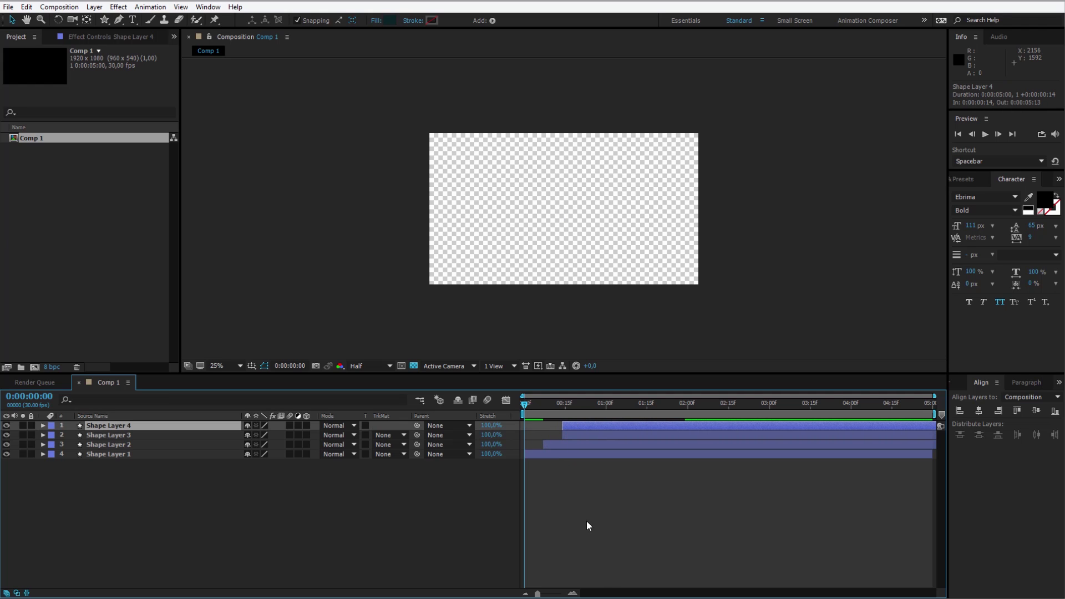
{"action": "key", "text": "alt+Page_Down"}
{"action": "key", "text": "alt+Page_Down"}
{"action": "key", "text": "alt+Page_Down"}
{"action": "key", "text": "alt+Page_Down"}
{"action": "key", "text": "alt+Page_Down"}
{"action": "key", "text": "alt+Page_Down"}
{"action": "key", "text": "alt+Page_Down"}
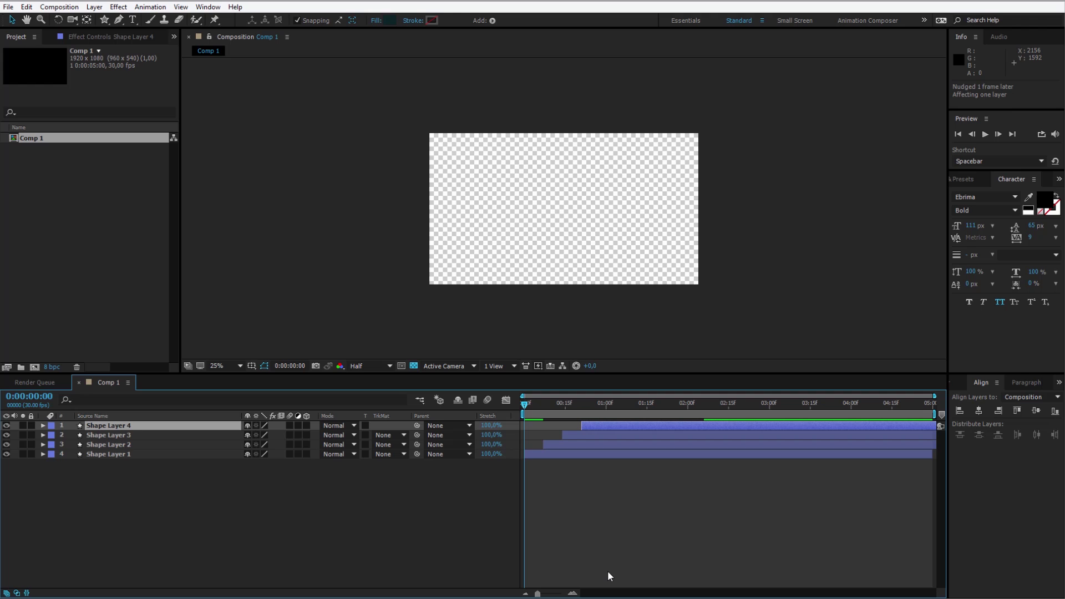
{"action": "key", "text": "ctrl+a"}
- Show all four layers' keyframed Scale and Rotation and preview the staggered growing cogs
{"action": "key", "text": "u"}
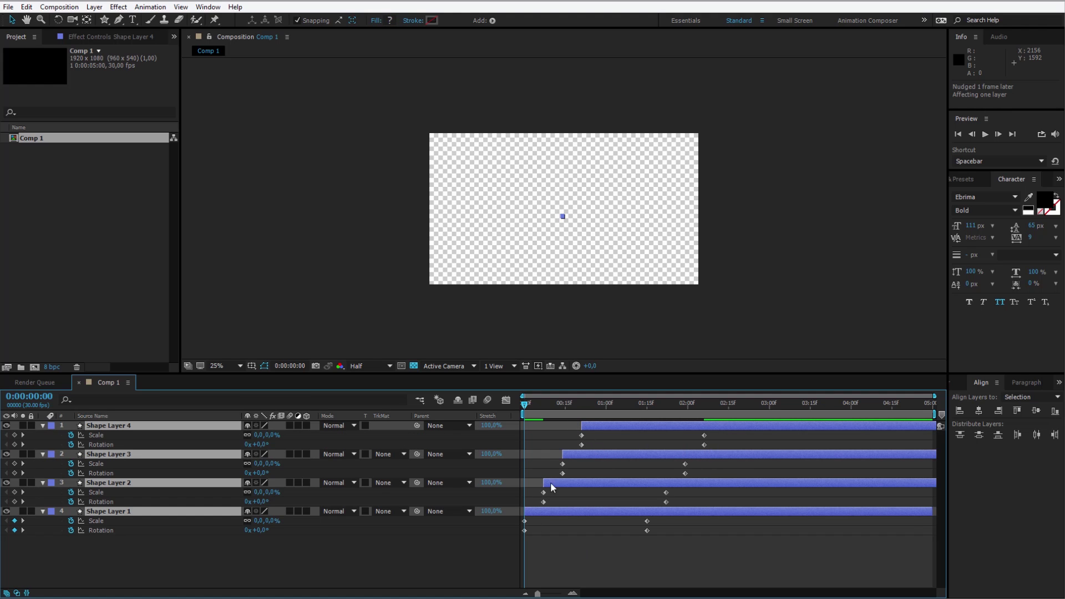
{"action": "key", "text": "space"}
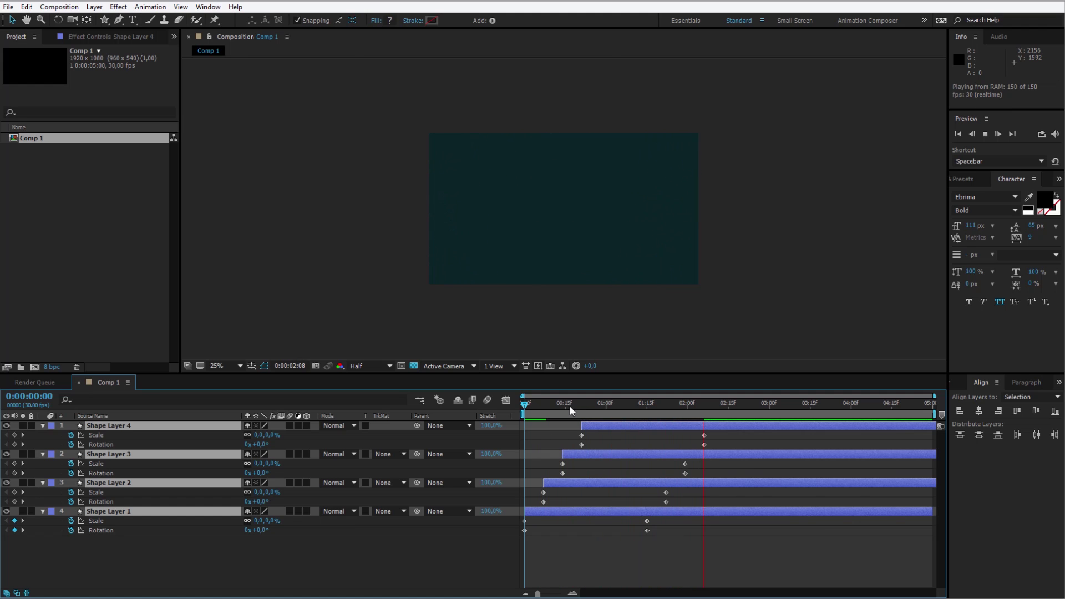
{"action": "key", "text": "space"}
{"action": "key", "text": "space"}
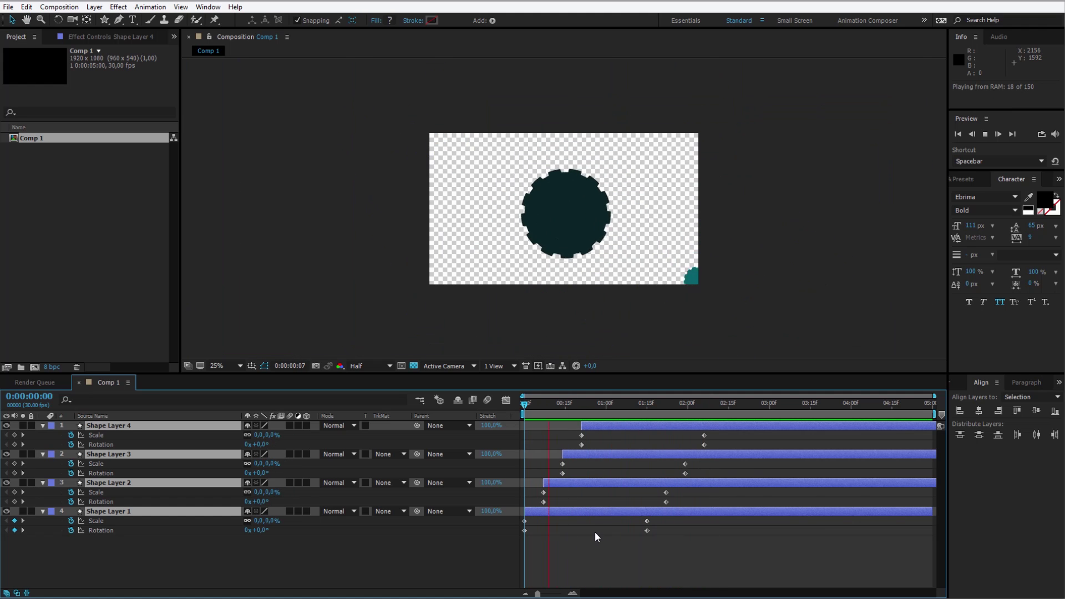
{"action": "key", "text": "space"}
{"action": "left_click", "coordinate": [568, 411]}
{"action": "left_click_drag", "start_coordinate": [550, 405], "coordinate": [511, 428]}
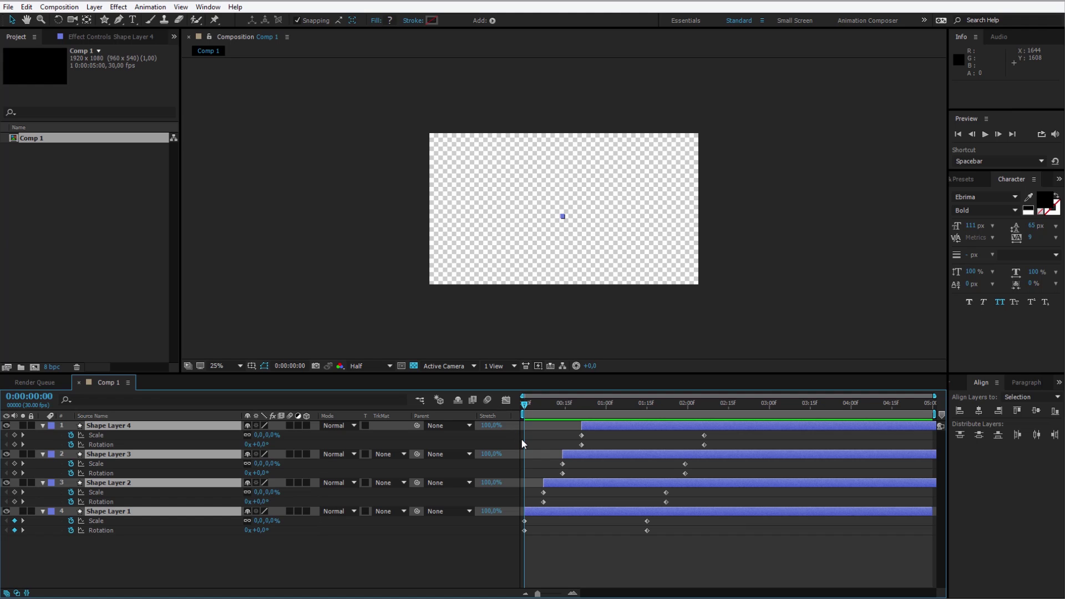
{"action": "key", "text": "space"}
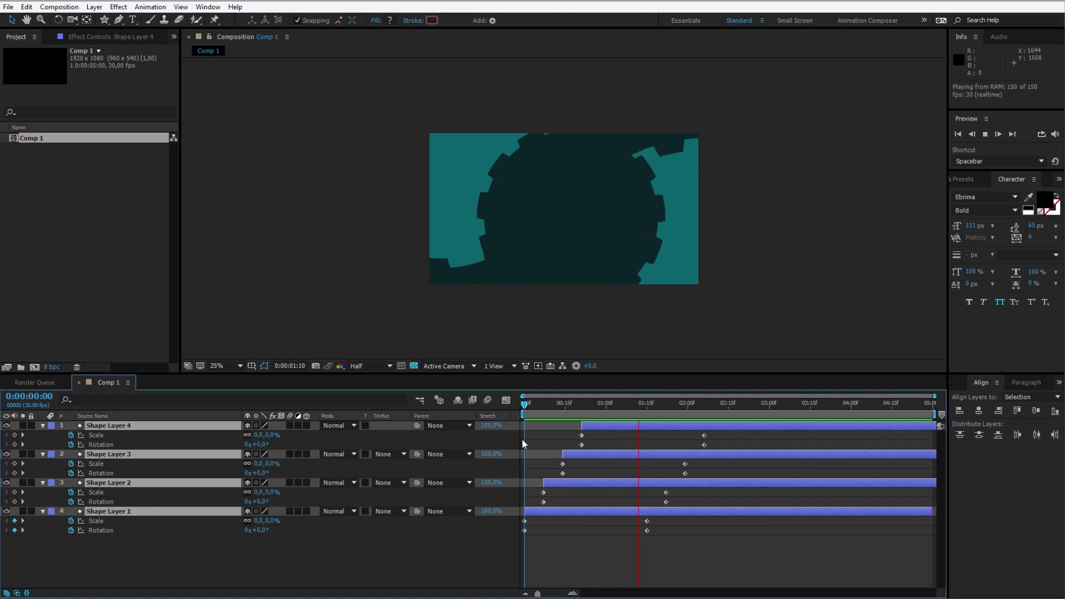
{"action": "left_click_drag", "start_coordinate": [528, 420], "coordinate": [511, 510]}
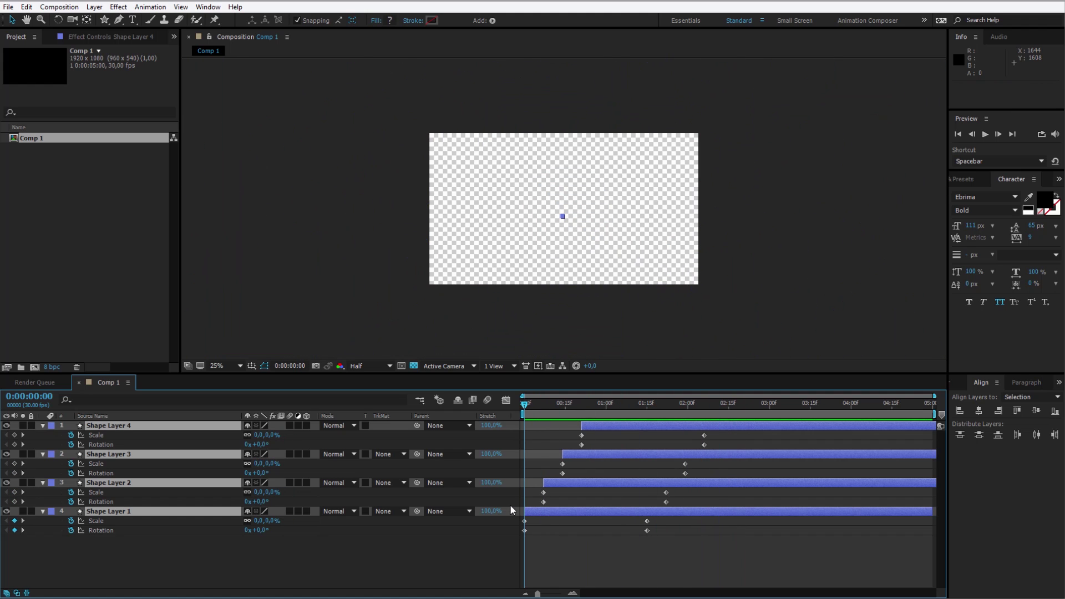
- Pre-compose all four shape layers into a new composition named 'Transition animation'
{"action": "left_click", "coordinate": [403, 577]}
{"action": "key", "text": "ctrl+a"}
{"action": "right_click", "coordinate": [114, 429]}
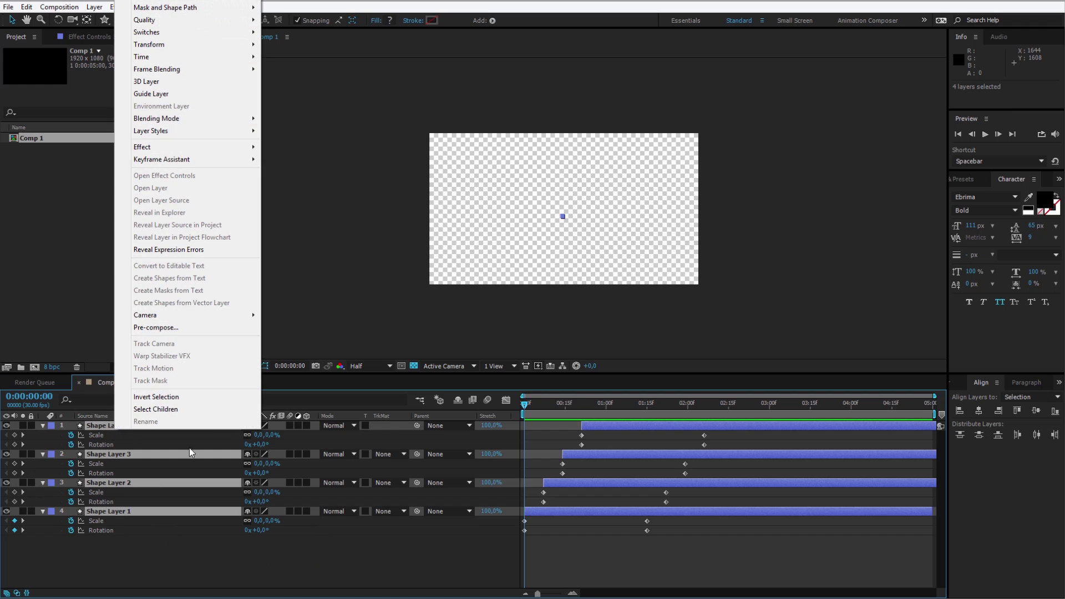
{"action": "left_click", "coordinate": [190, 328]}
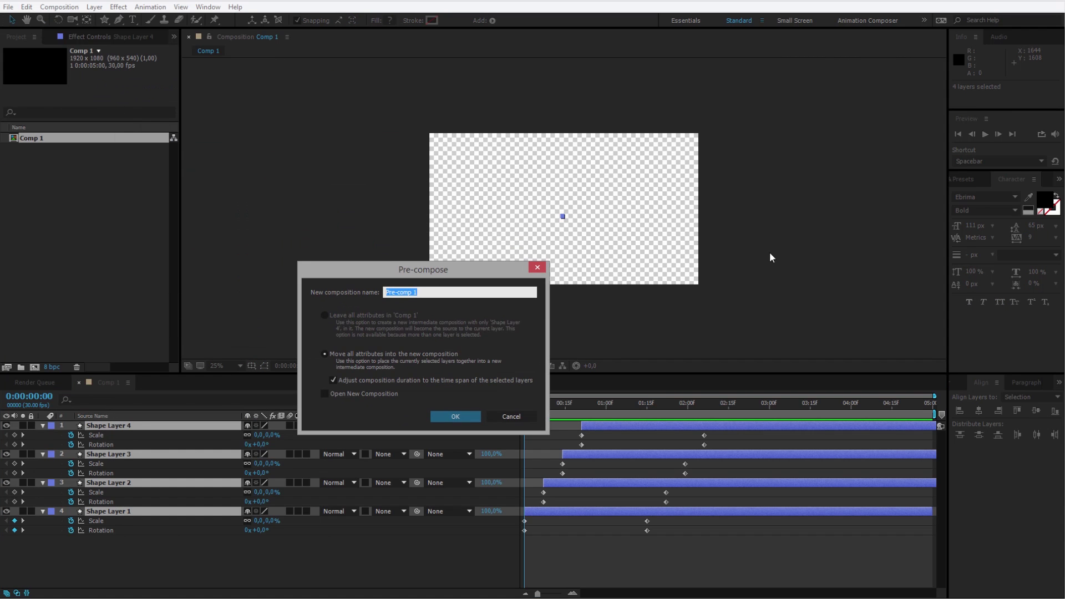
{"action": "type", "text": "Transition animation"}
{"action": "key", "text": "Return"}
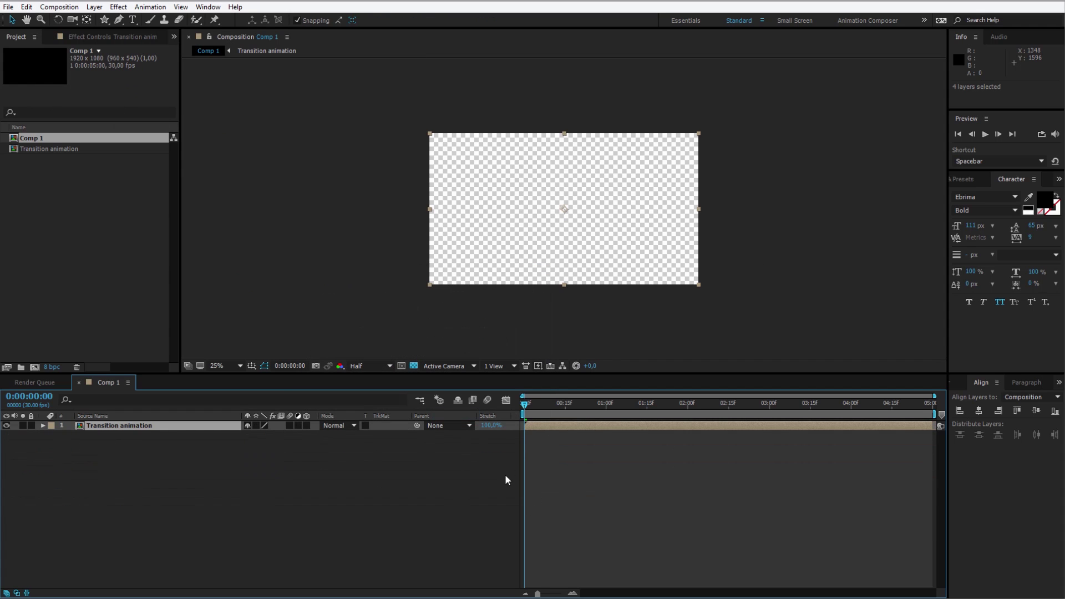
- Inspect the Transition animation pre-comp, then duplicate its layer and rename the top copy REVEAL
{"action": "double_click", "coordinate": [116, 426]}
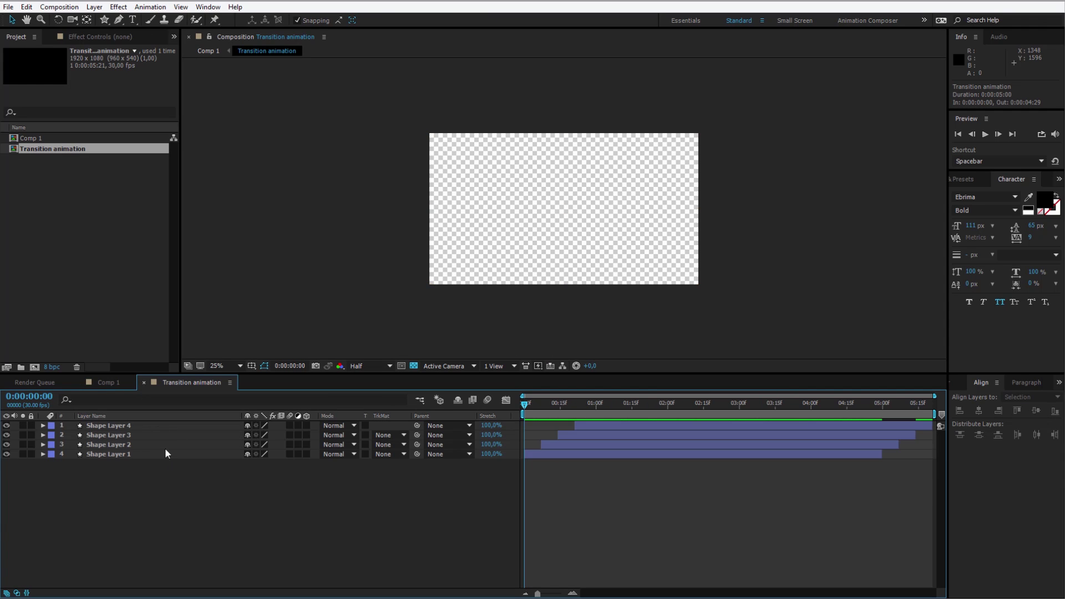
{"action": "key", "text": "ctrl+w"}
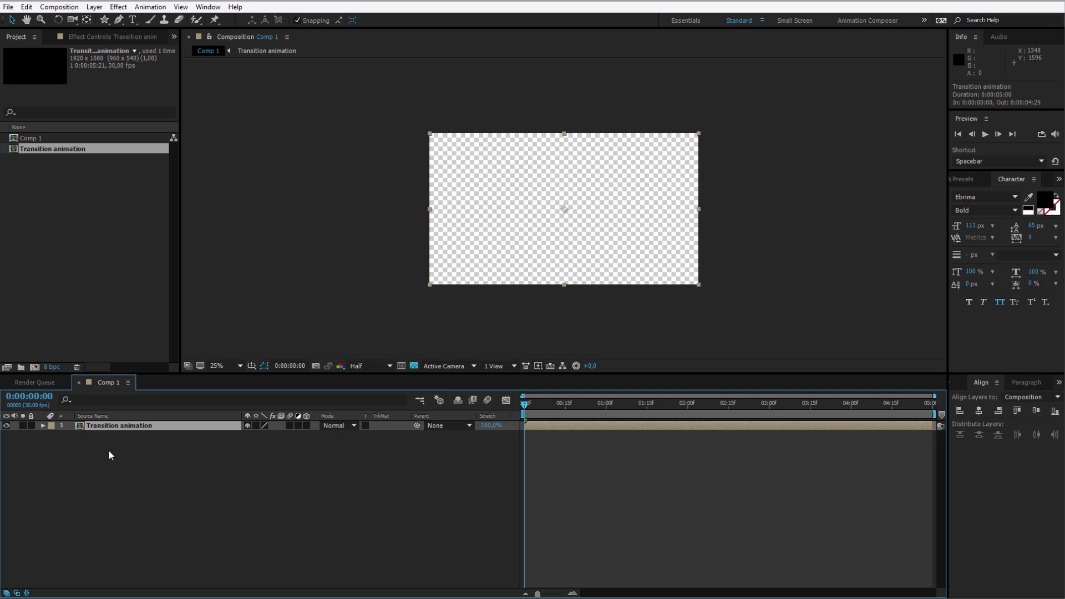
{"action": "key", "text": "ctrl+d"}
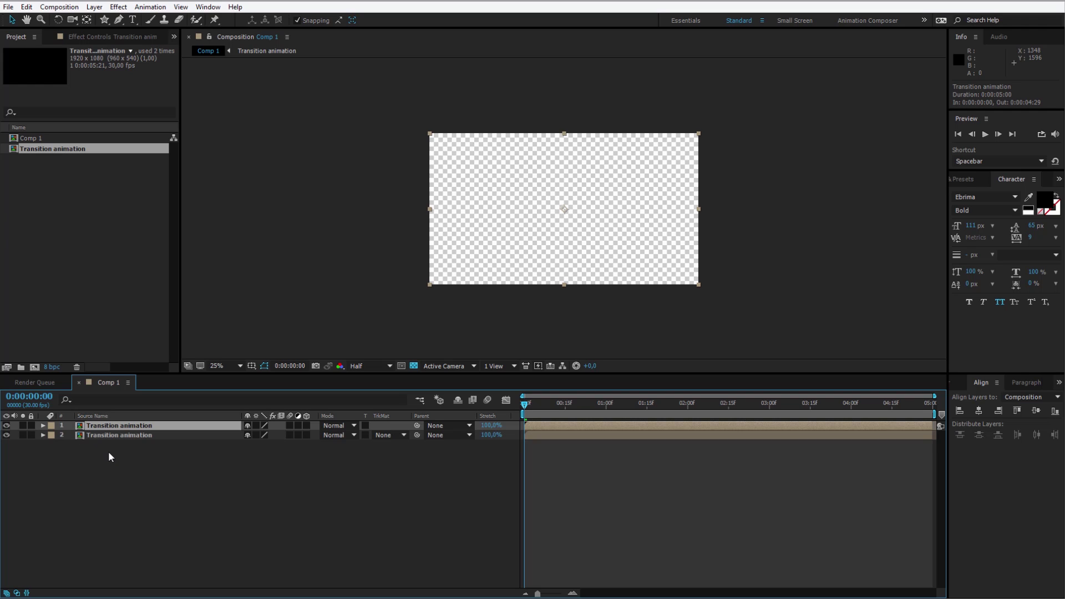
{"action": "key", "text": "Return"}
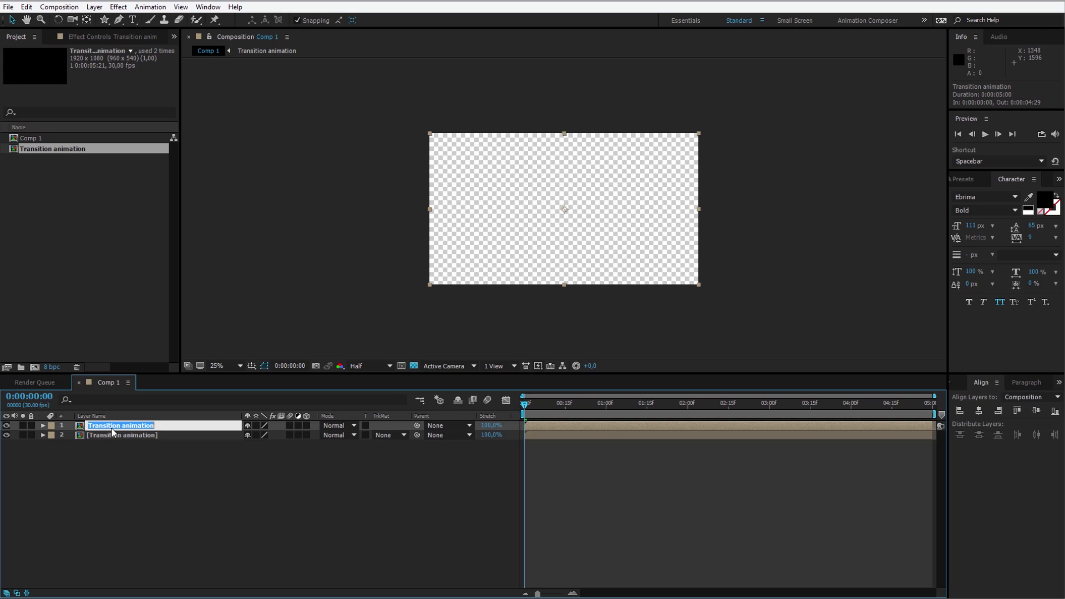
{"action": "type", "text": "REVEAL"}
{"action": "key", "text": "Return"}
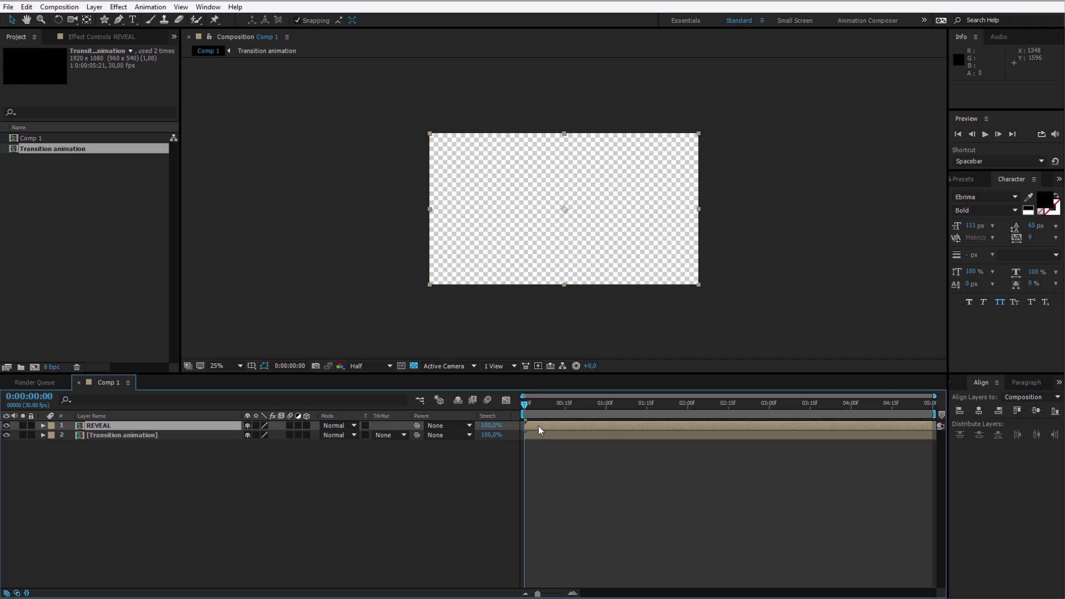
- Delay REVEAL by a few frames and set its blend mode to Silhouette Alpha
{"action": "left_click_drag", "start_coordinate": [539, 426], "coordinate": [549, 430]}
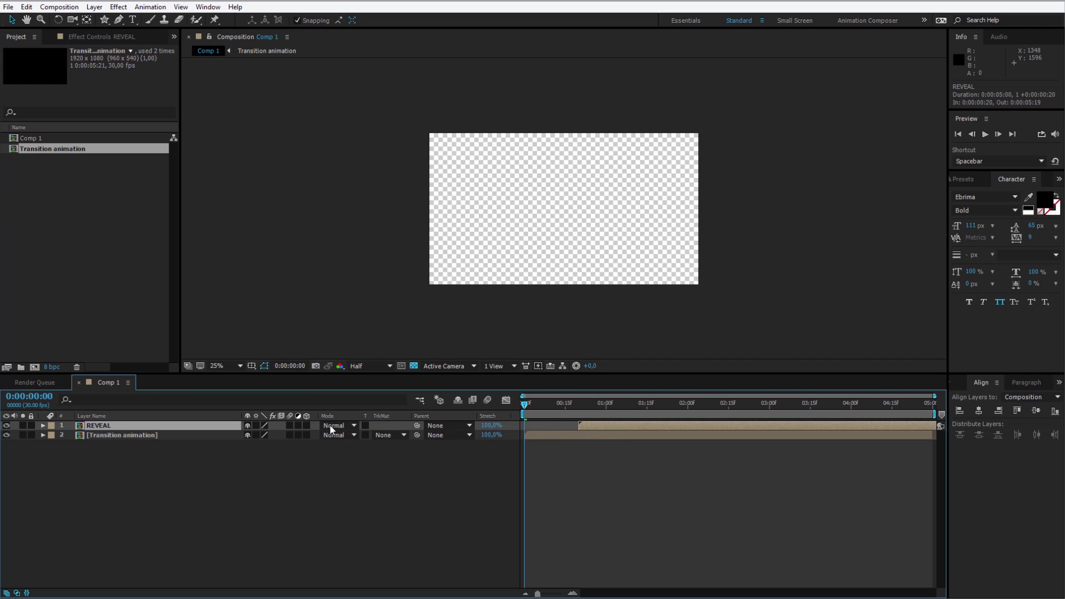
{"action": "left_click", "coordinate": [17, 592]}
{"action": "left_click", "coordinate": [17, 592]}
{"action": "left_click", "coordinate": [18, 593]}
{"action": "left_click", "coordinate": [18, 593]}
{"action": "left_click", "coordinate": [352, 426]}
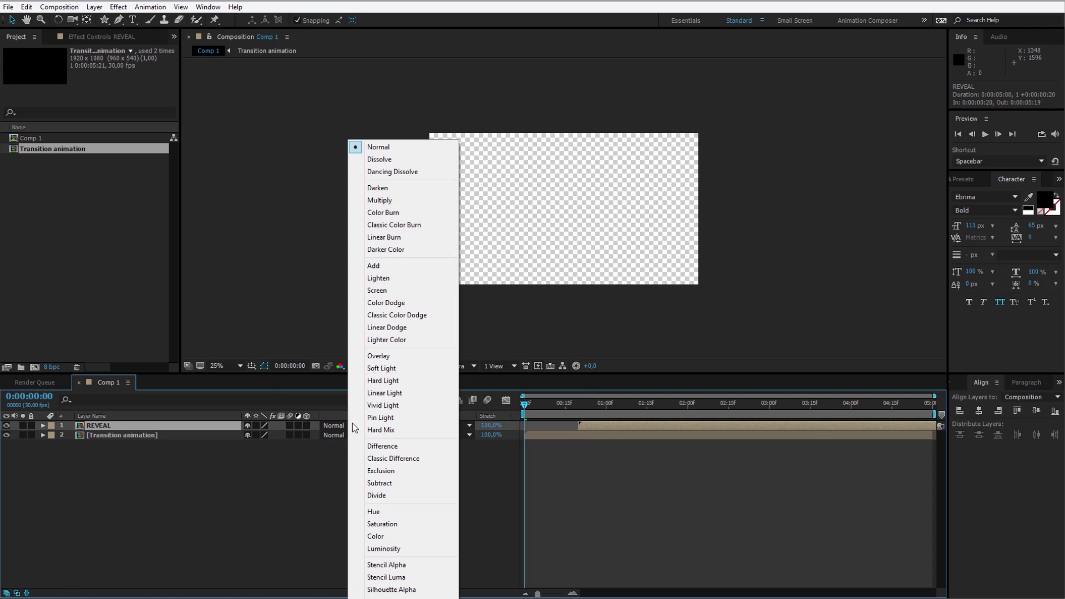
{"action": "left_click", "coordinate": [428, 591]}
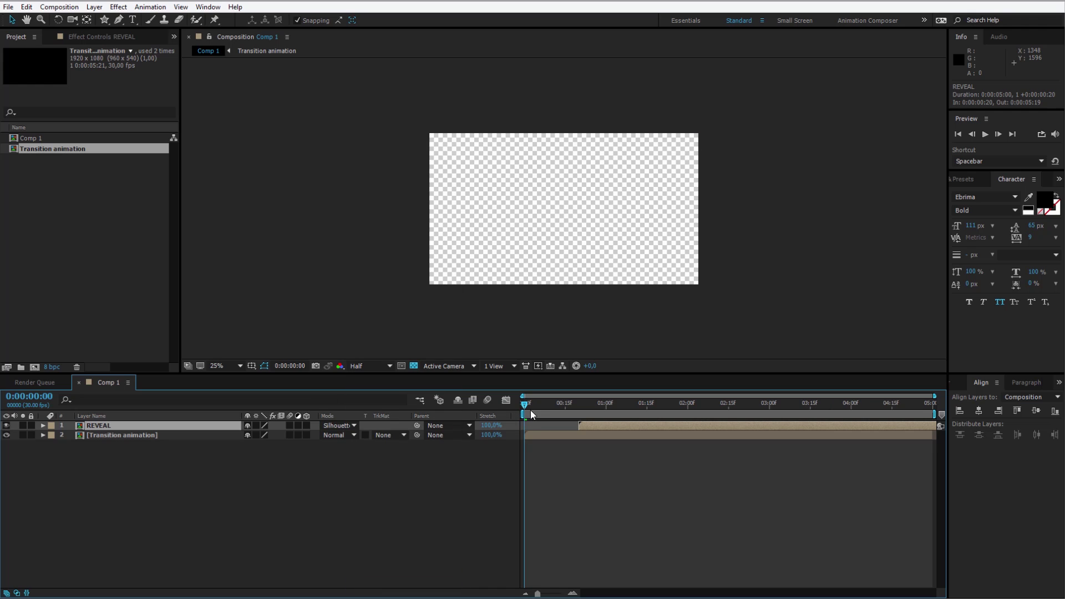
- Scrub to check the reveal and push REVEAL's start later, around 0:00:01:04
{"action": "left_click_drag", "start_coordinate": [525, 405], "coordinate": [557, 406]}
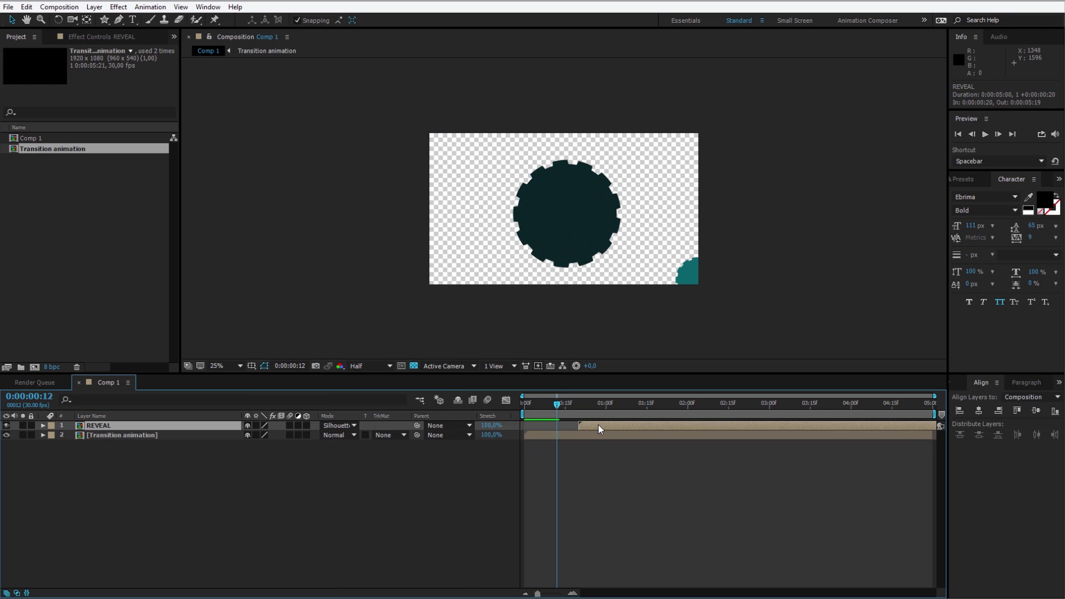
{"action": "left_click_drag", "start_coordinate": [591, 427], "coordinate": [610, 410]}
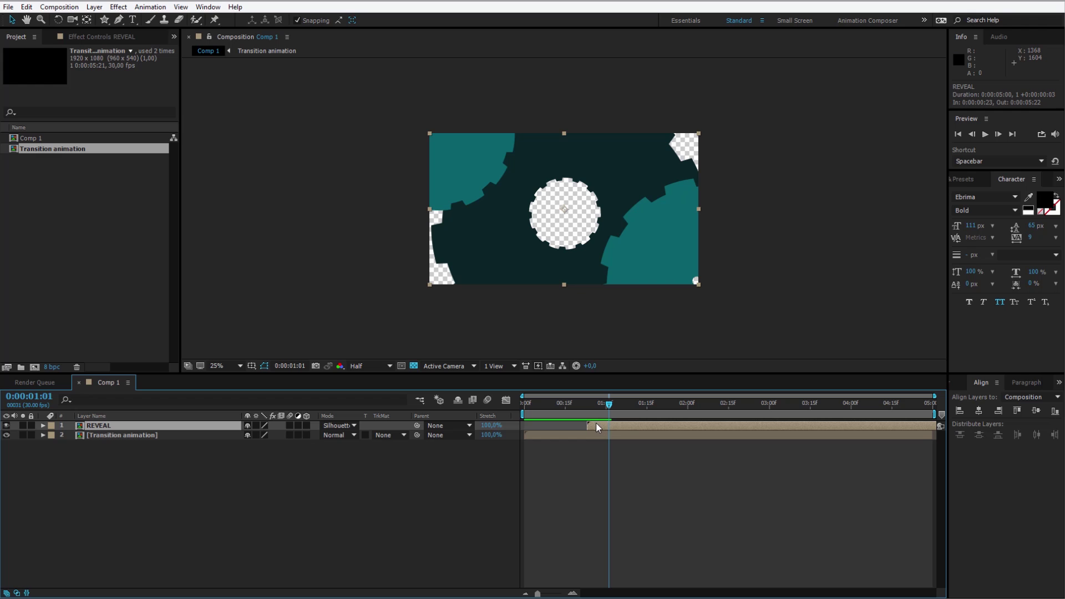
{"action": "left_click_drag", "start_coordinate": [595, 421], "coordinate": [628, 425]}
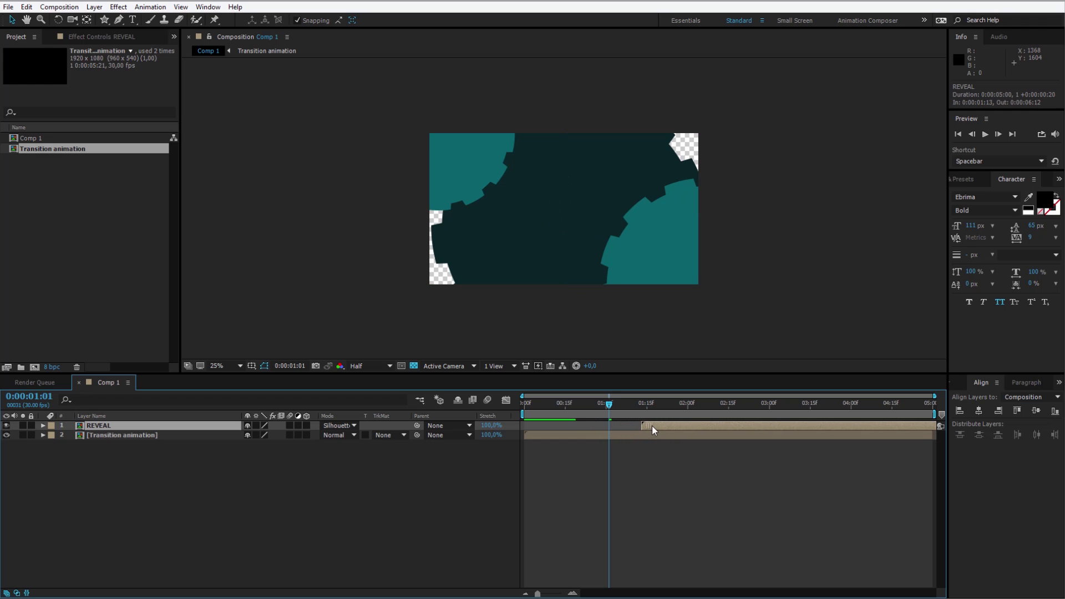
- Preview repeatedly while nudging REVEAL's in-point until it starts near 0:00:02:01
{"action": "key", "text": "Home"}
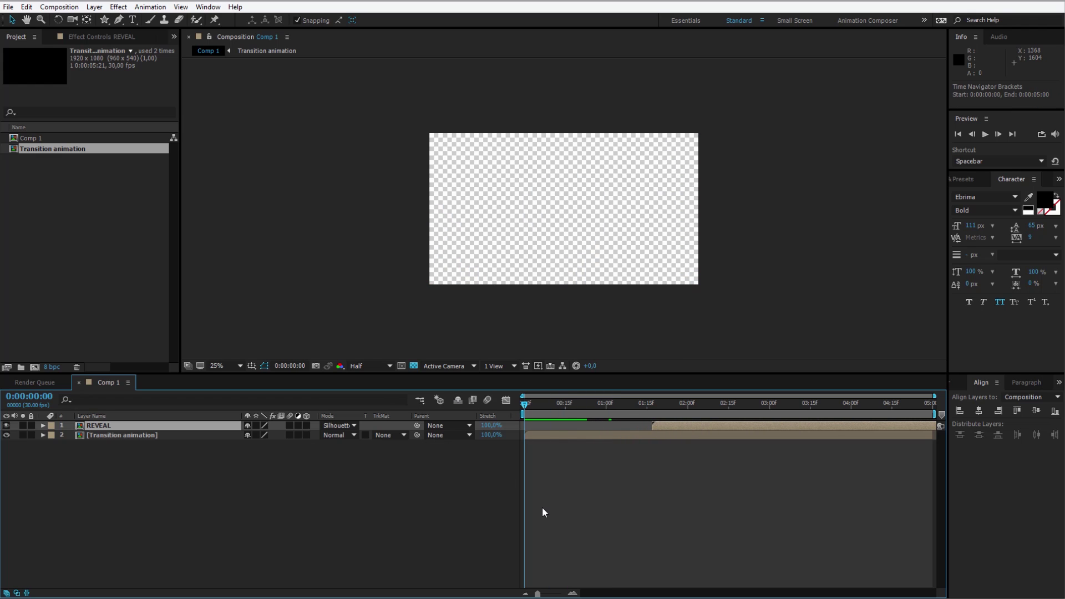
{"action": "key", "text": "space"}
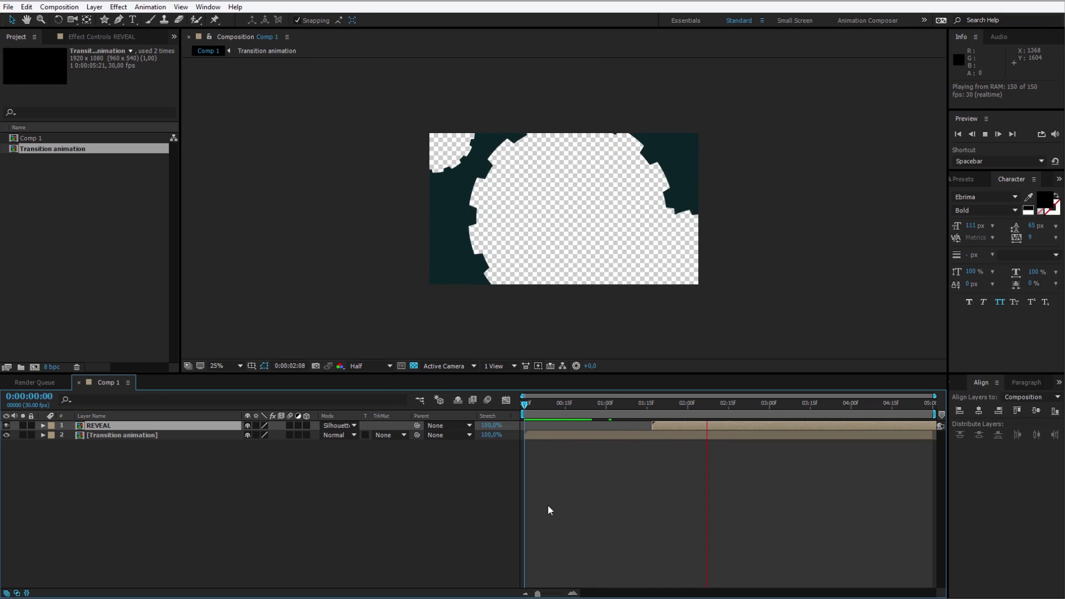
{"action": "left_click", "coordinate": [613, 402]}
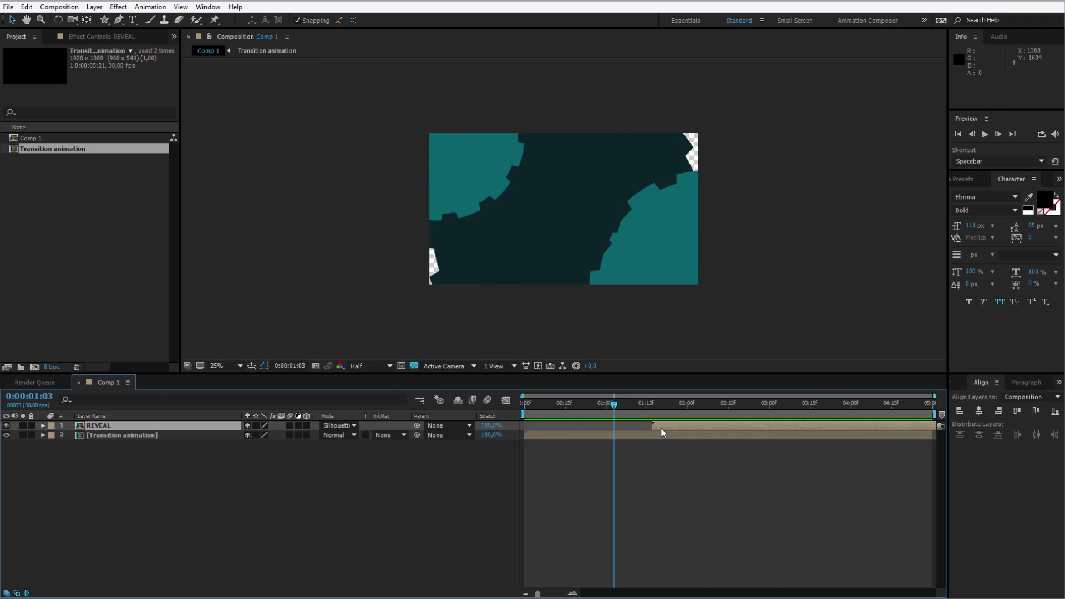
{"action": "left_click_drag", "start_coordinate": [661, 427], "coordinate": [688, 428]}
{"action": "key", "text": "space"}
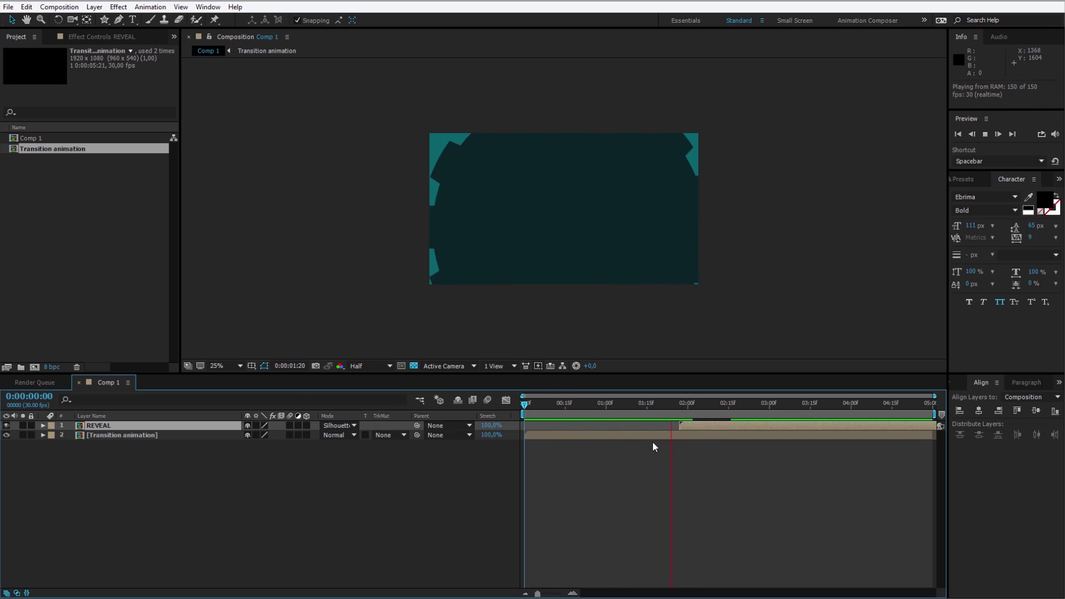
{"action": "left_click", "coordinate": [693, 404]}
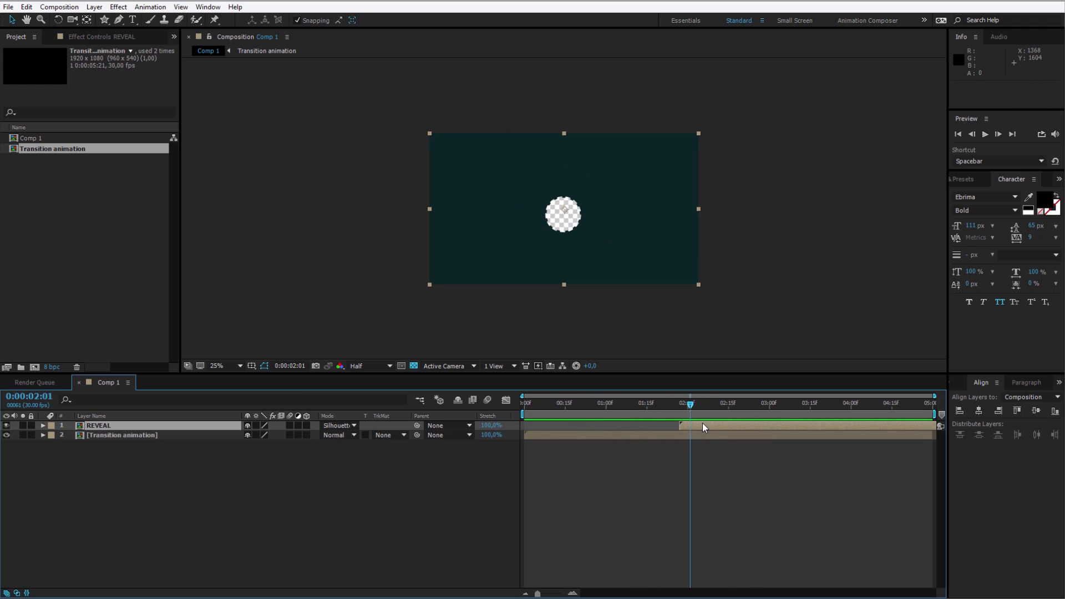
{"action": "left_click_drag", "start_coordinate": [702, 423], "coordinate": [724, 422]}
{"action": "key", "text": "Home"}
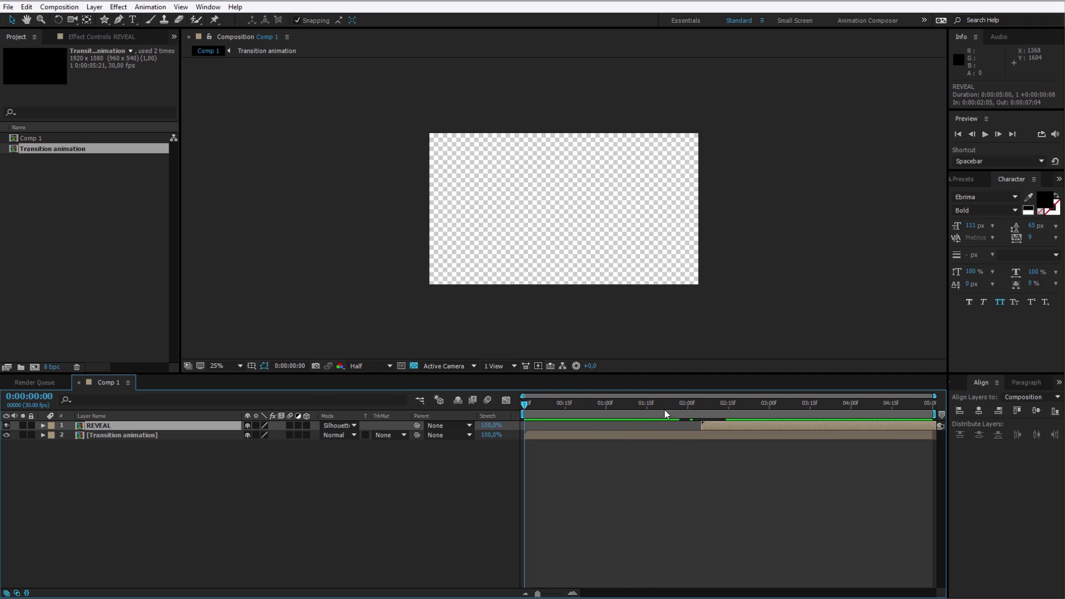
{"action": "key", "text": "space"}
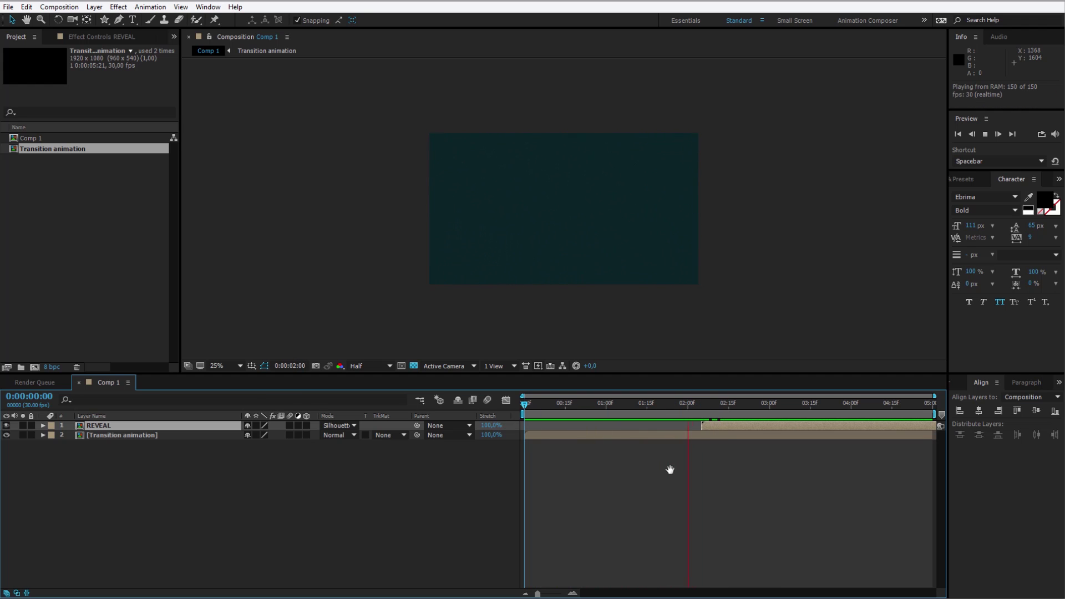
{"action": "left_click", "coordinate": [705, 405]}
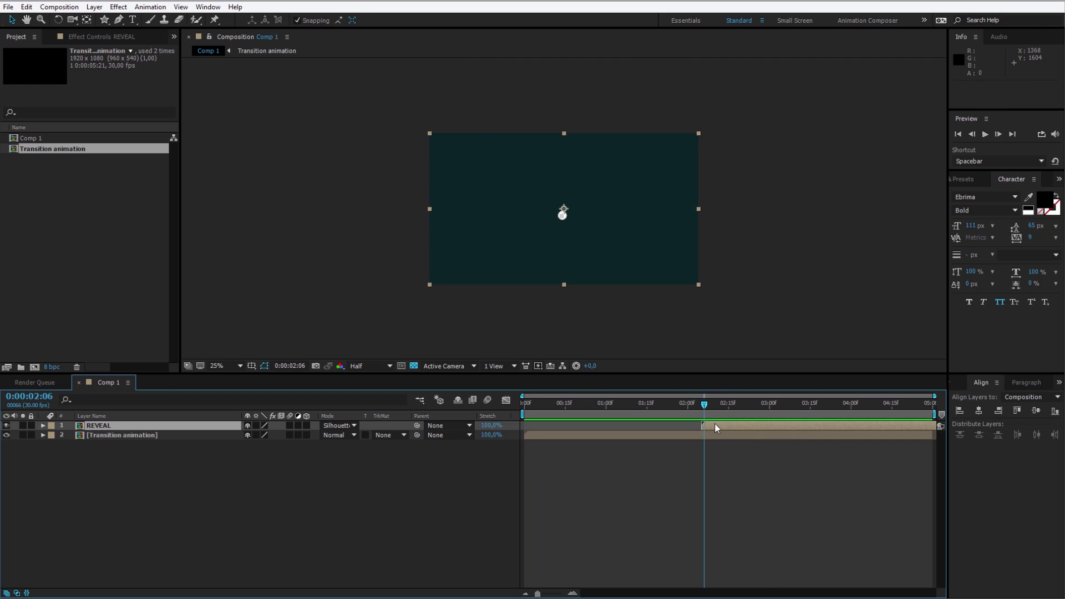
{"action": "left_click_drag", "start_coordinate": [715, 424], "coordinate": [803, 410]}
- Set Comp 1's duration to 0:00:03:00 in Composition Settings, then return to the start
{"action": "left_click", "coordinate": [811, 410]}
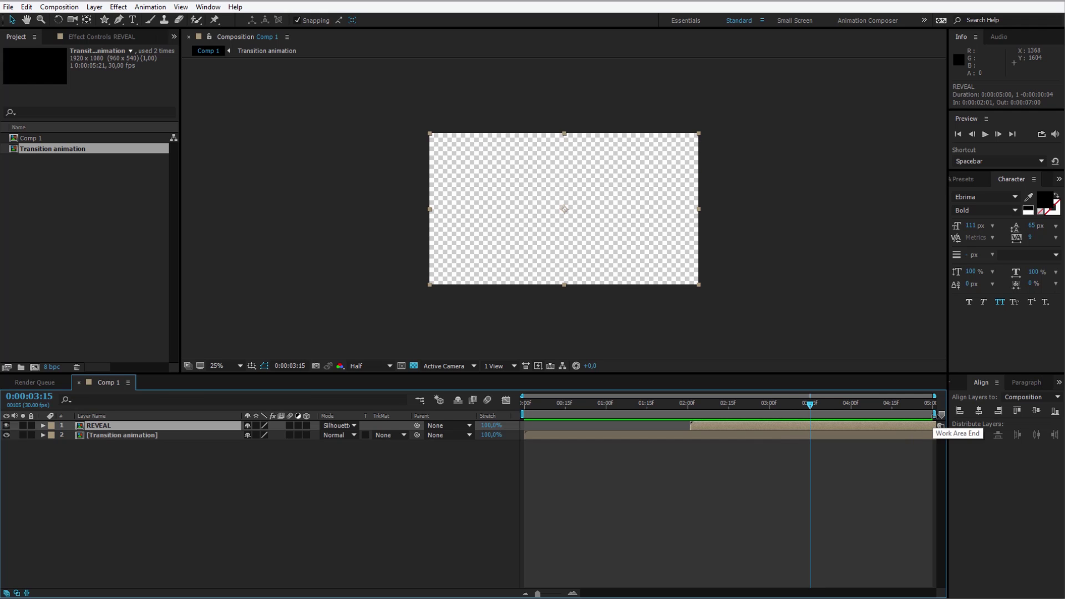
{"action": "left_click", "coordinate": [61, 7]}
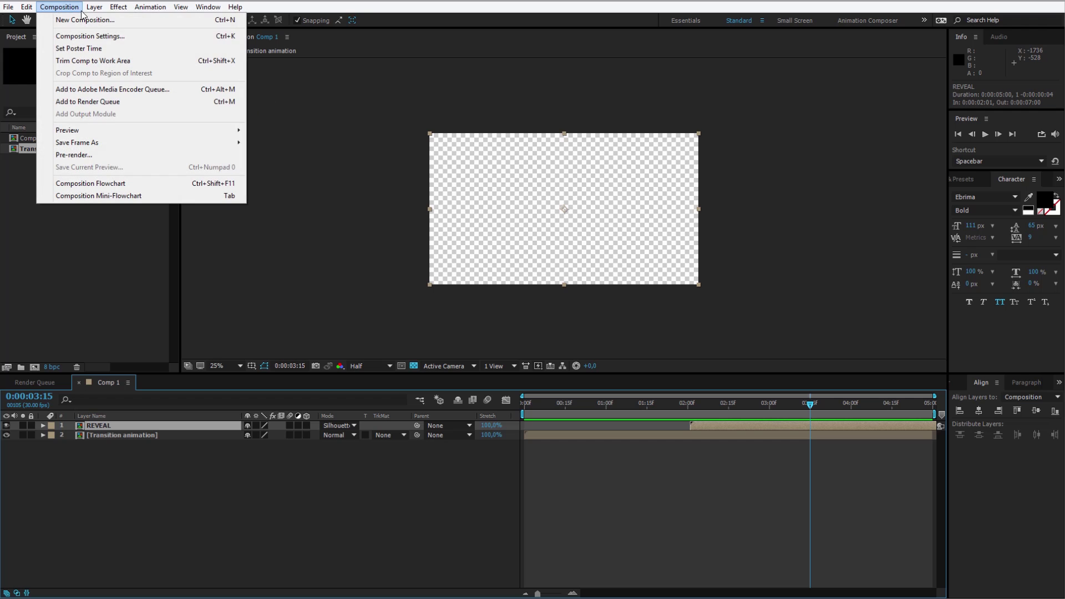
{"action": "left_click", "coordinate": [105, 40]}
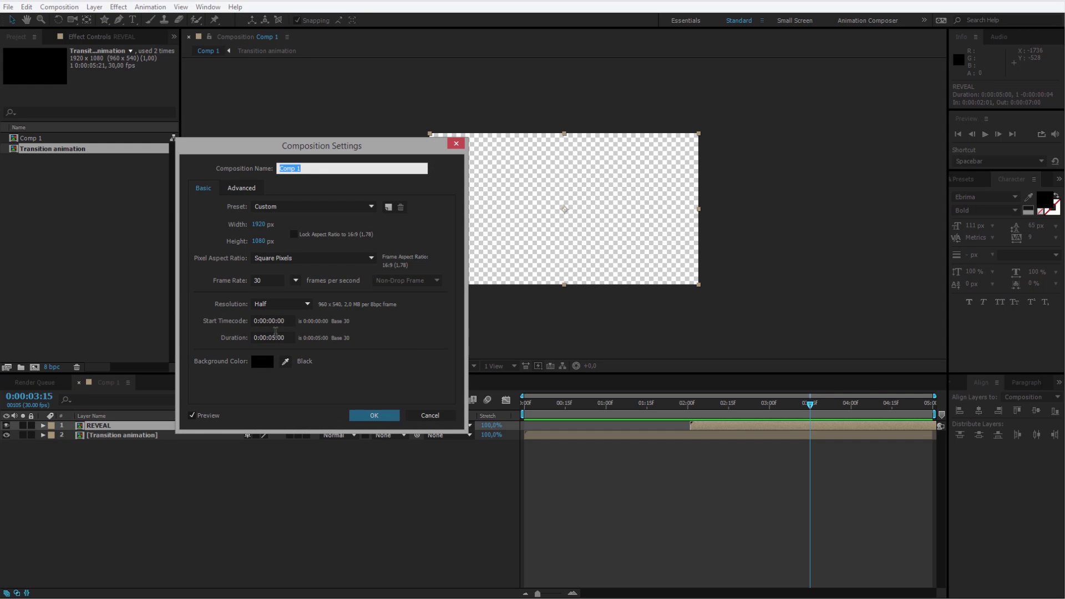
{"action": "left_click", "coordinate": [275, 334]}
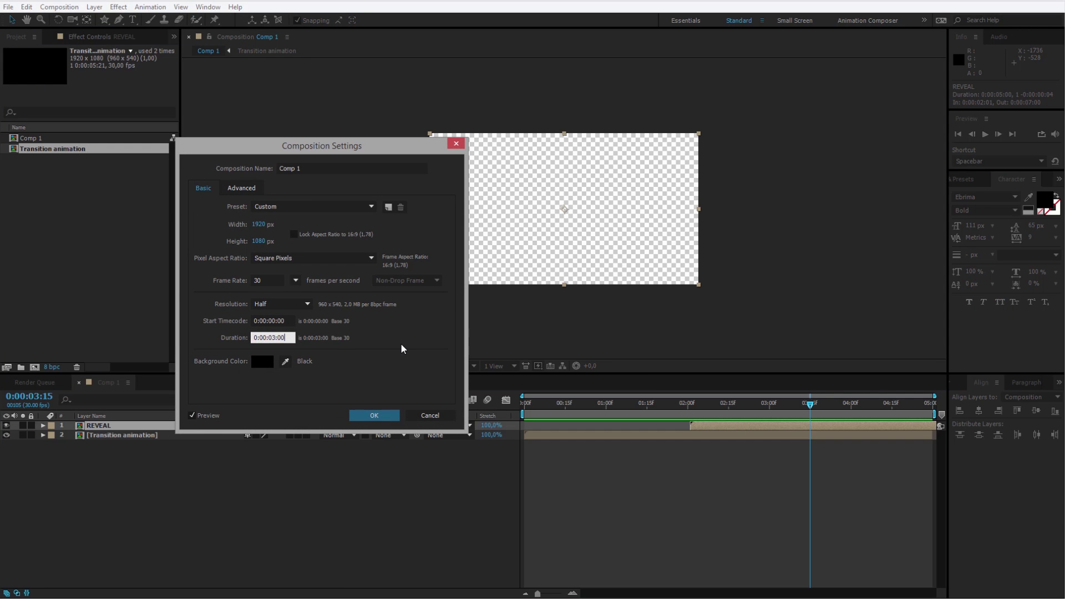
{"action": "left_click", "coordinate": [374, 415]}
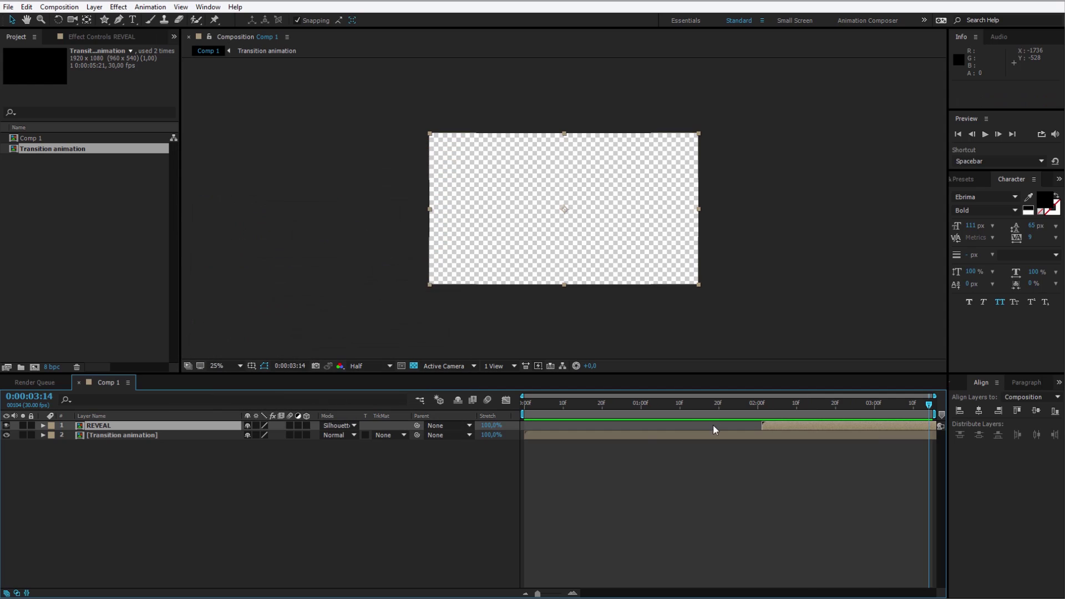
{"action": "left_click_drag", "start_coordinate": [661, 411], "coordinate": [882, 427]}
- Select REVEAL and Transition animation and pre-compose them as 'USE THIS ANIMATION'
{"action": "left_click", "coordinate": [138, 444]}
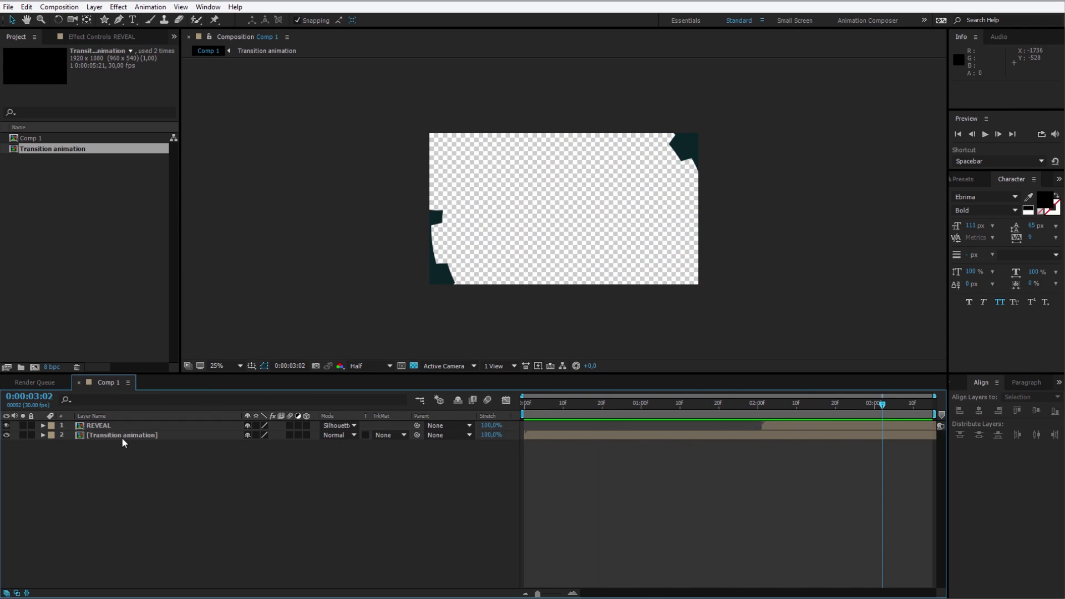
{"action": "left_click", "coordinate": [122, 436]}
{"action": "left_click", "coordinate": [118, 426], "text": "ctrl"}
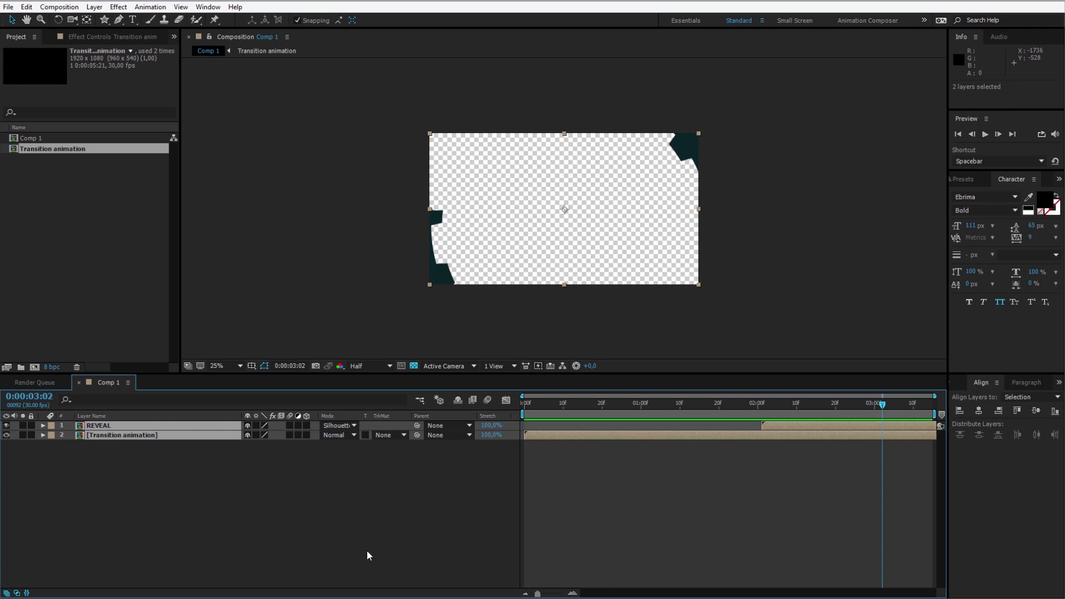
{"action": "key", "text": "ctrl+shift+c"}
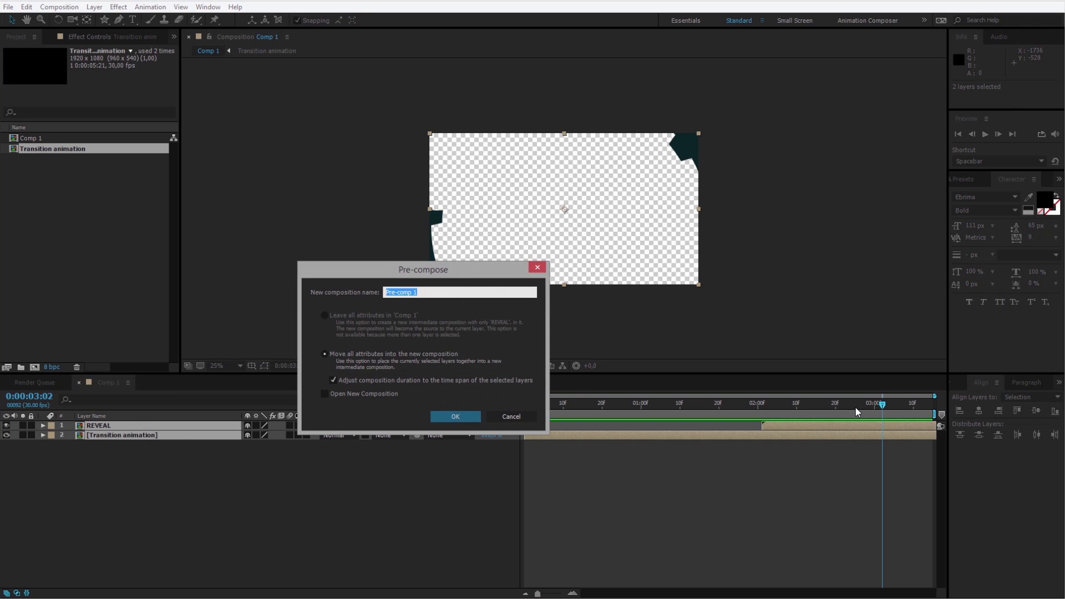
{"action": "type", "text": "USE THIS ANIMATION"}
{"action": "key", "text": "Return"}
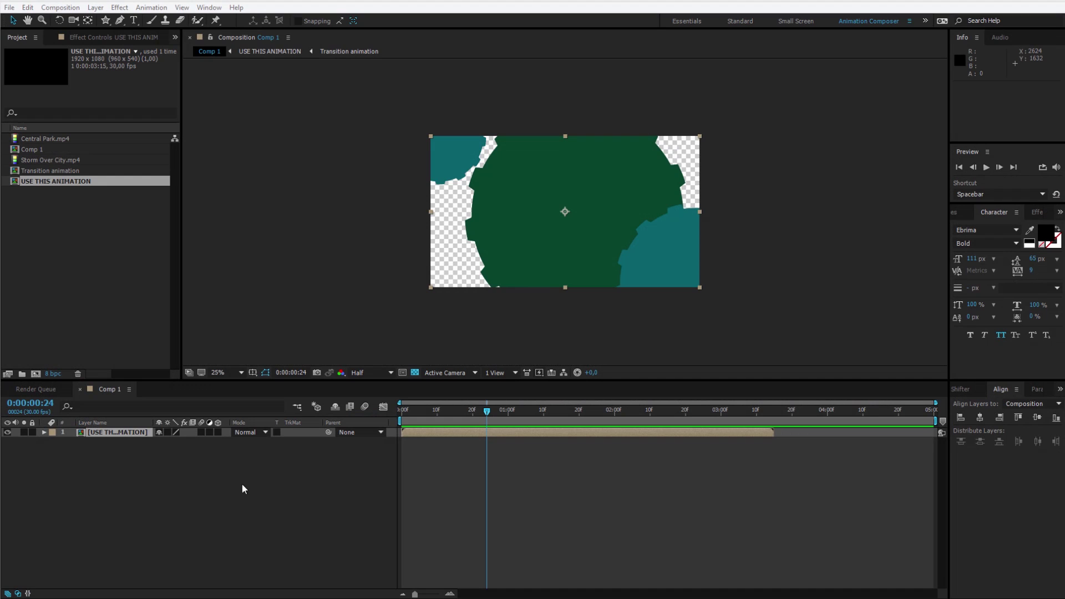
- Create a Central Park composition from Central Park.mp4 and add Storm Over City.mp4 beneath it
{"action": "left_click", "coordinate": [118, 314]}
{"action": "left_click", "coordinate": [46, 142]}
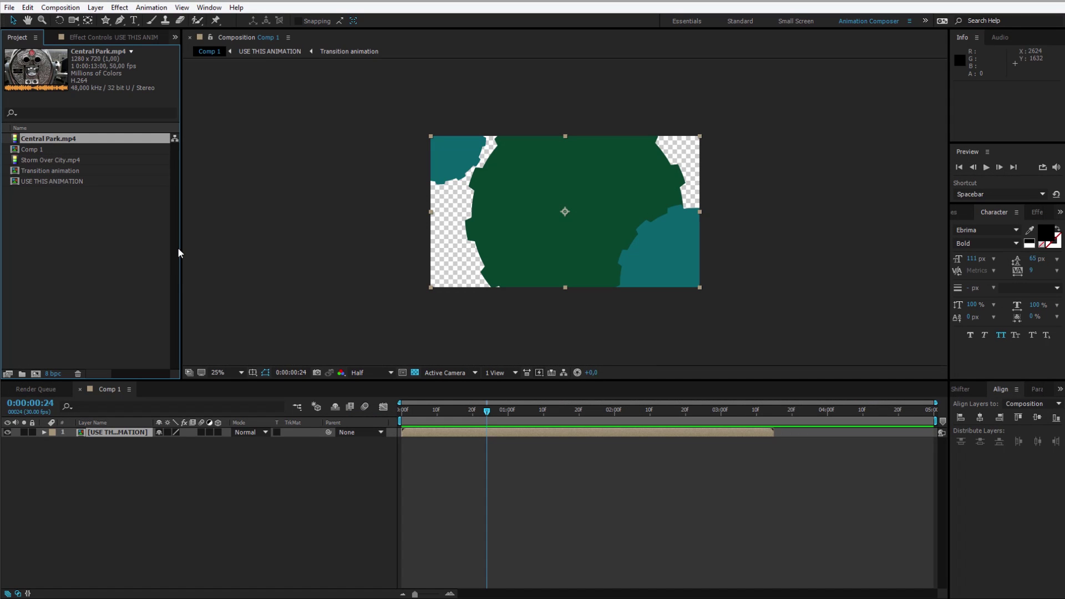
{"action": "left_click_drag", "start_coordinate": [54, 142], "coordinate": [36, 373]}
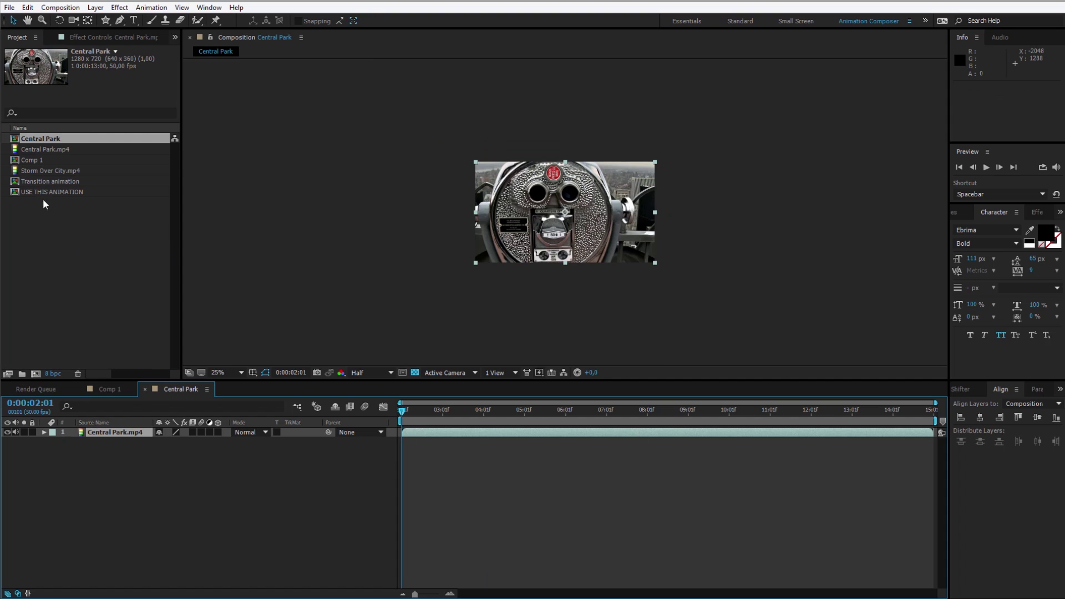
{"action": "left_click_drag", "start_coordinate": [47, 169], "coordinate": [161, 499]}
- Start the Central Park.mp4 clip near 0:00:09:05 and scrub to 0:00:09:06 to check the cut
{"action": "left_click", "coordinate": [108, 436]}
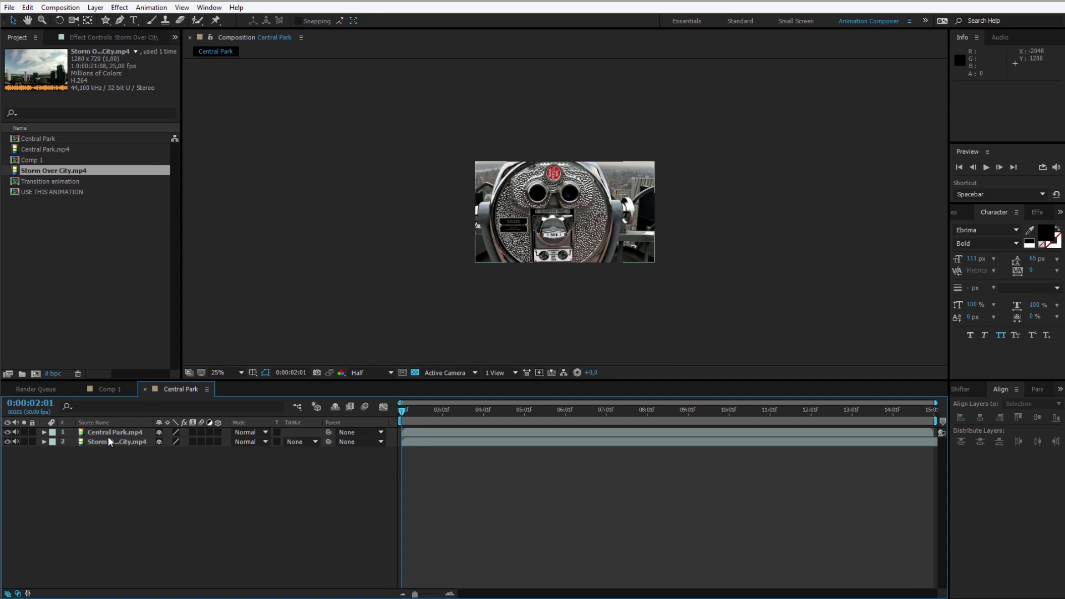
{"action": "left_click", "coordinate": [112, 440]}
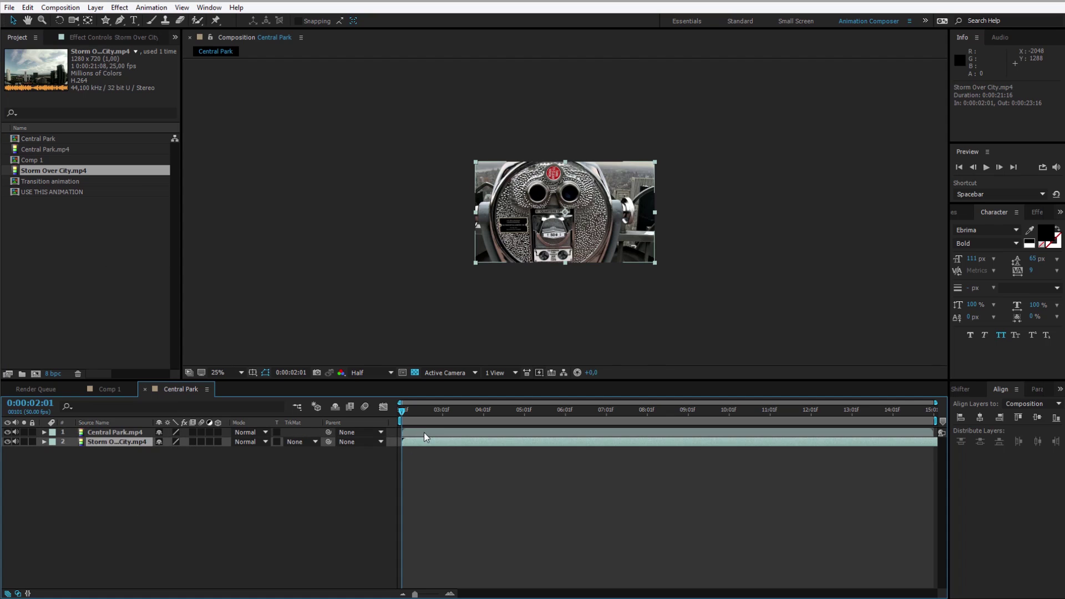
{"action": "left_click_drag", "start_coordinate": [423, 432], "coordinate": [723, 434]}
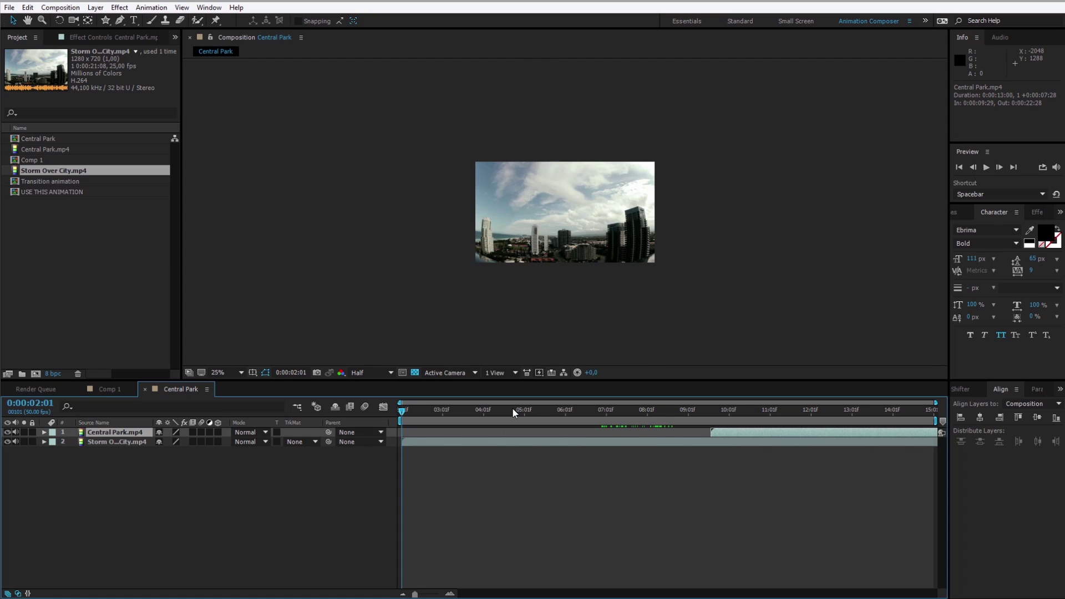
{"action": "left_click_drag", "start_coordinate": [513, 410], "coordinate": [793, 423]}
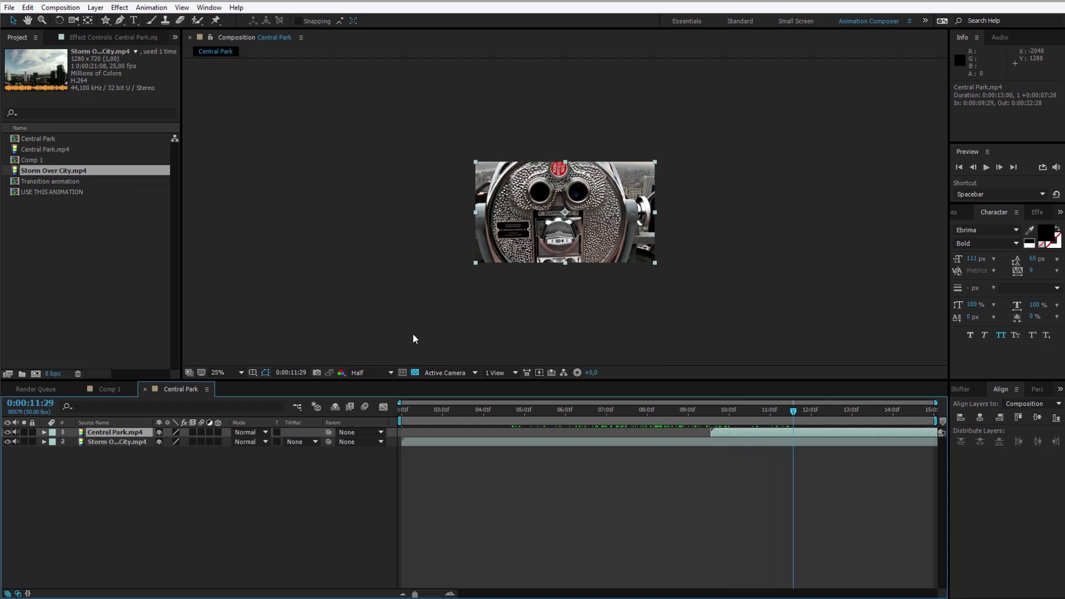
- Drag the USE THIS ANIMATION comp into the Central Park timeline as a third layer
{"action": "left_click", "coordinate": [39, 260]}
{"action": "left_click_drag", "start_coordinate": [51, 195], "coordinate": [71, 232]}
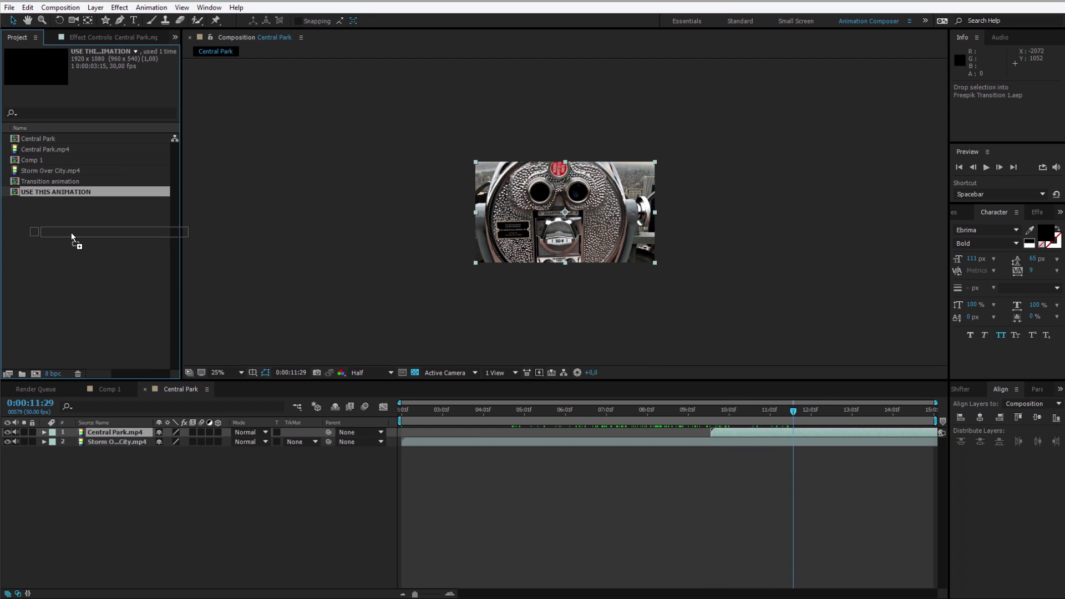
{"action": "left_click", "coordinate": [67, 288]}
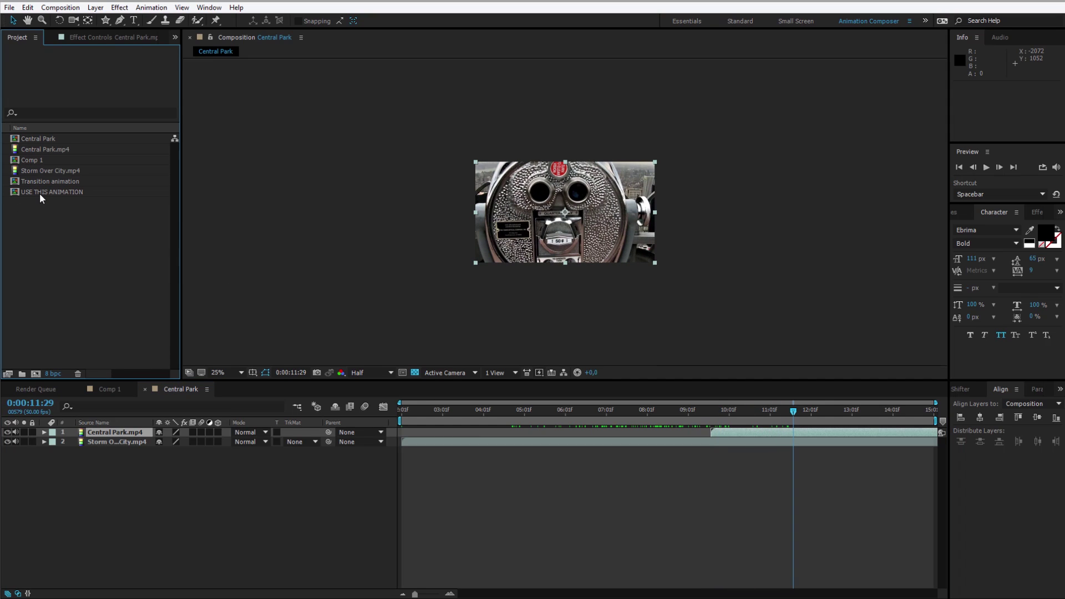
{"action": "left_click_drag", "start_coordinate": [36, 192], "coordinate": [122, 429]}
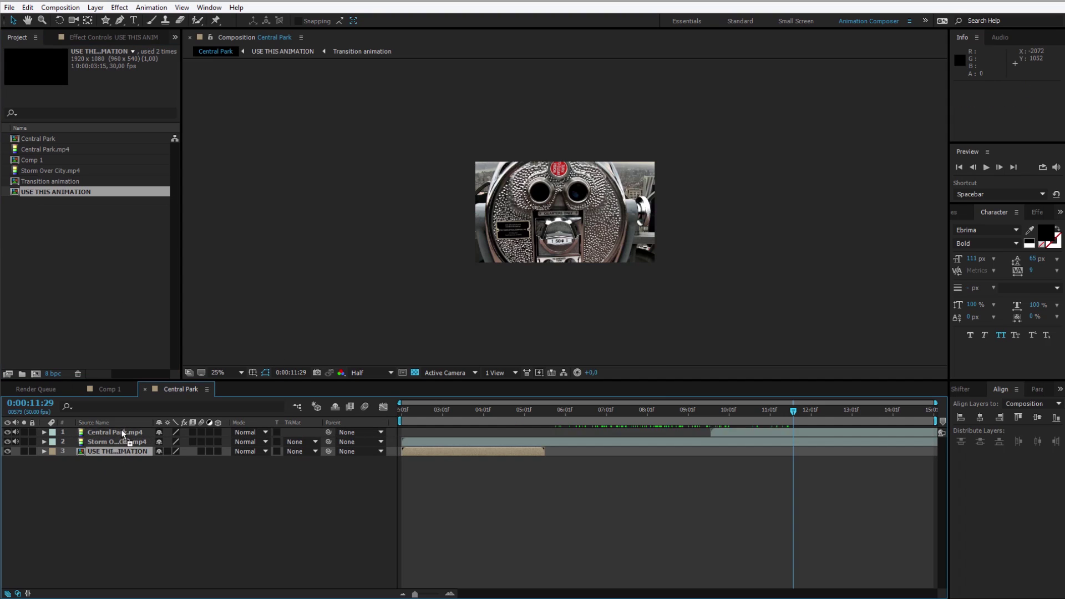
- Slide the transition layer to overlap the clip change and preview it from 08:03
{"action": "left_click_drag", "start_coordinate": [428, 432], "coordinate": [688, 434]}
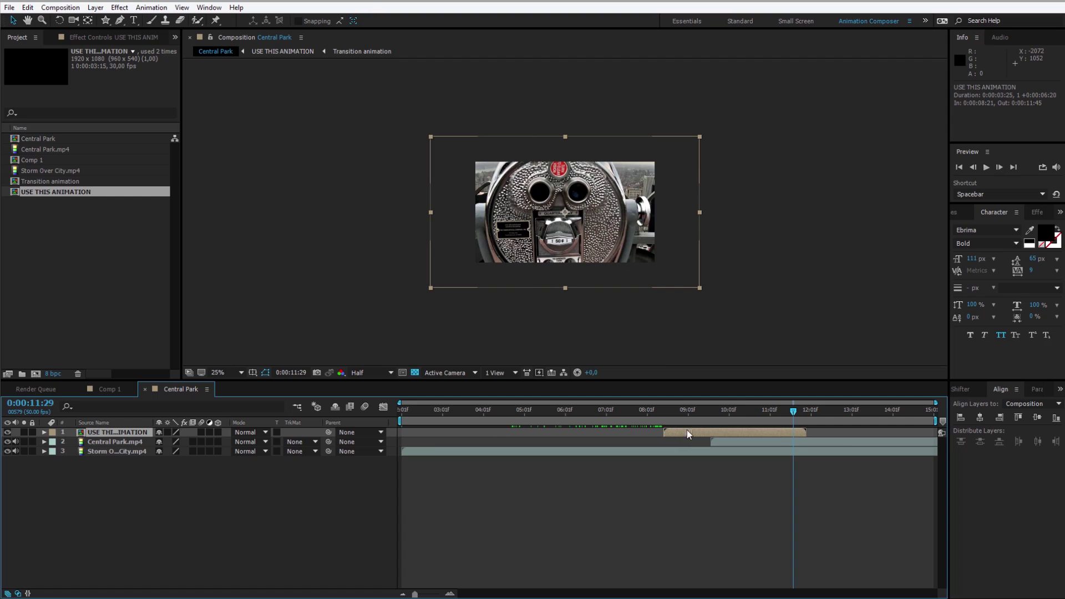
{"action": "left_click", "coordinate": [650, 411]}
{"action": "key", "text": "space"}
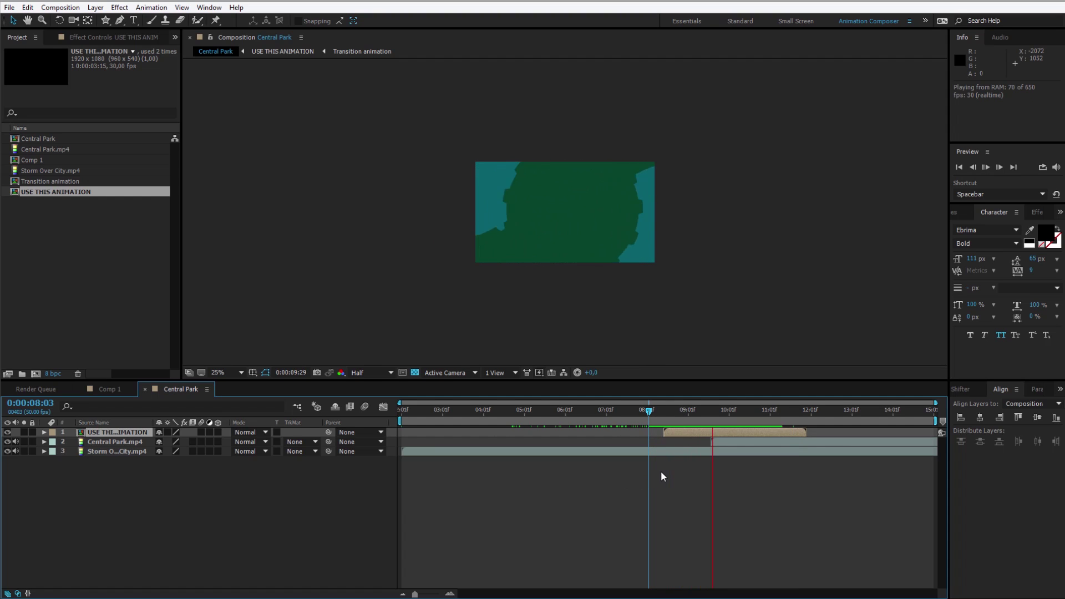
{"action": "key", "text": "space"}
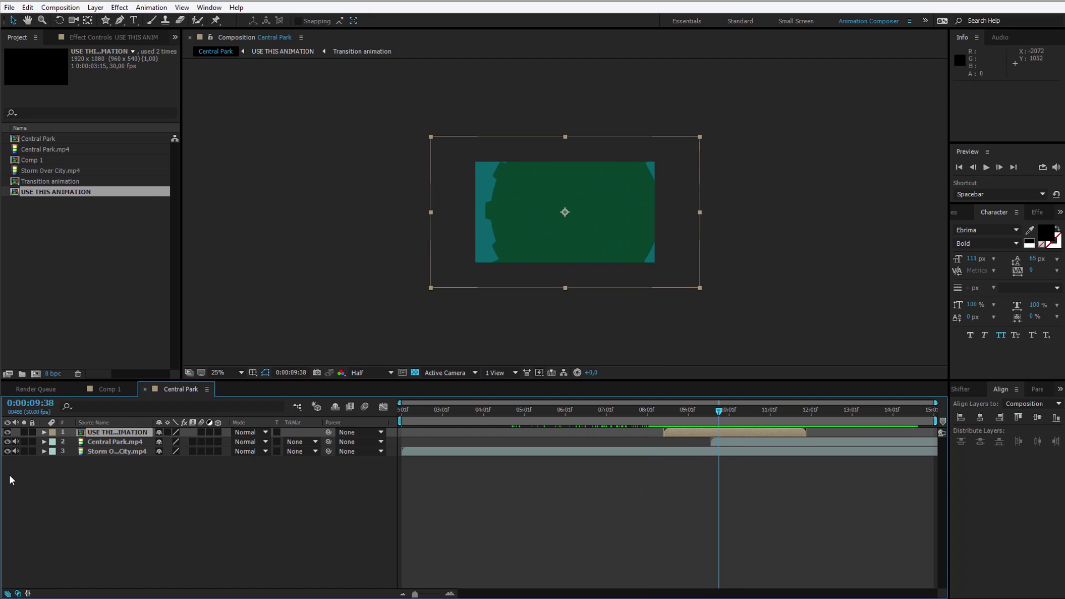
- Preview again from 09:16 and step through the transition up to 10:38
{"action": "left_click", "coordinate": [17, 449]}
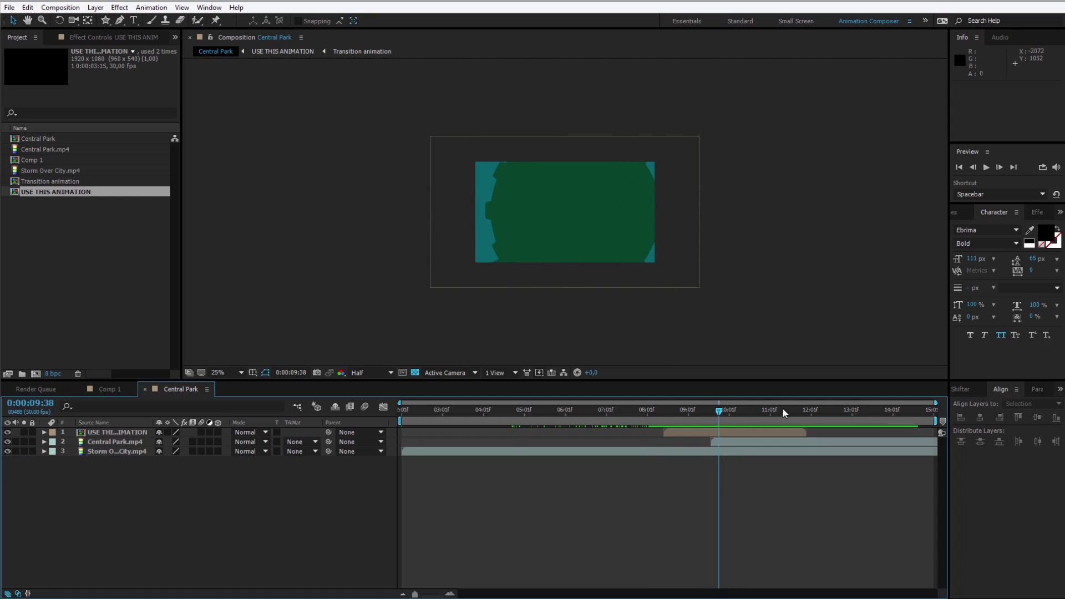
{"action": "left_click", "coordinate": [700, 412]}
{"action": "key", "text": "space"}
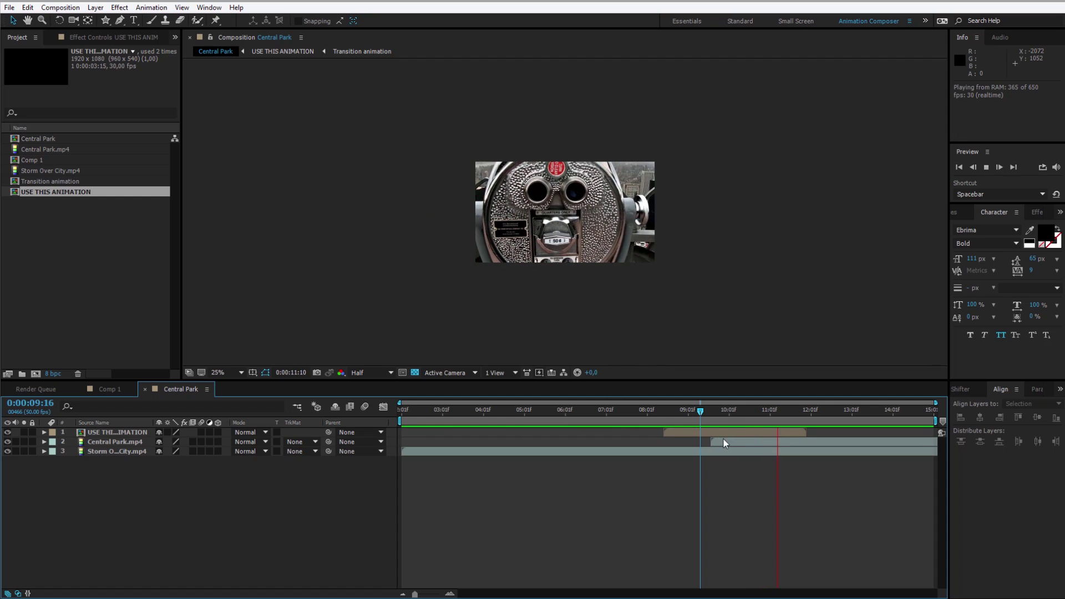
{"action": "left_click", "coordinate": [716, 411]}
{"action": "left_click_drag", "start_coordinate": [716, 411], "coordinate": [761, 416]}
{"action": "left_click", "coordinate": [705, 433]}
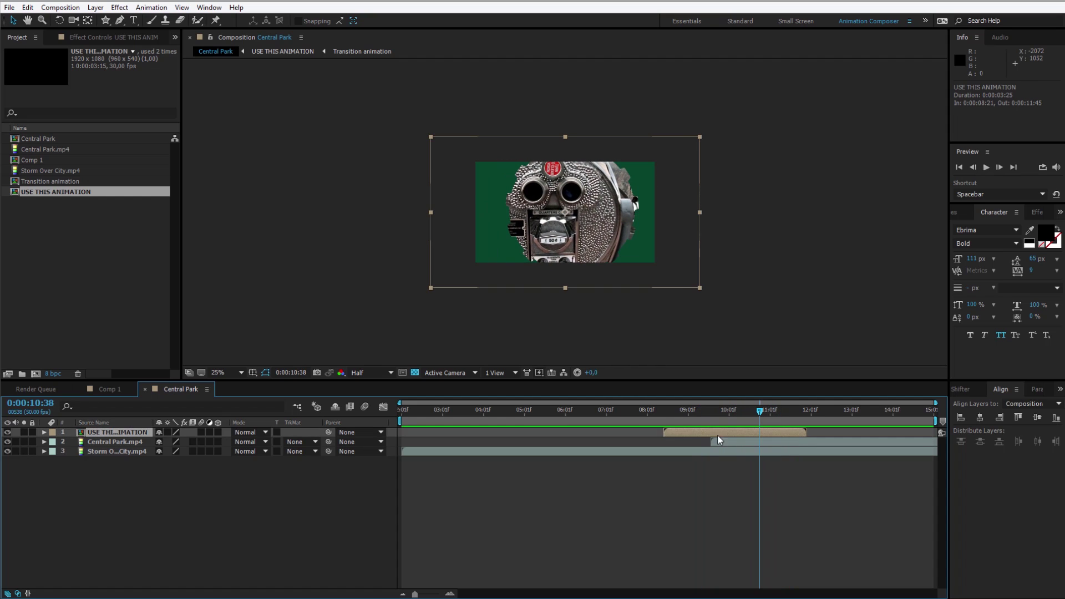
- Enable time remapping on the USE THIS ANIMATION layer and shorten it to play faster
{"action": "right_click", "coordinate": [714, 434]}
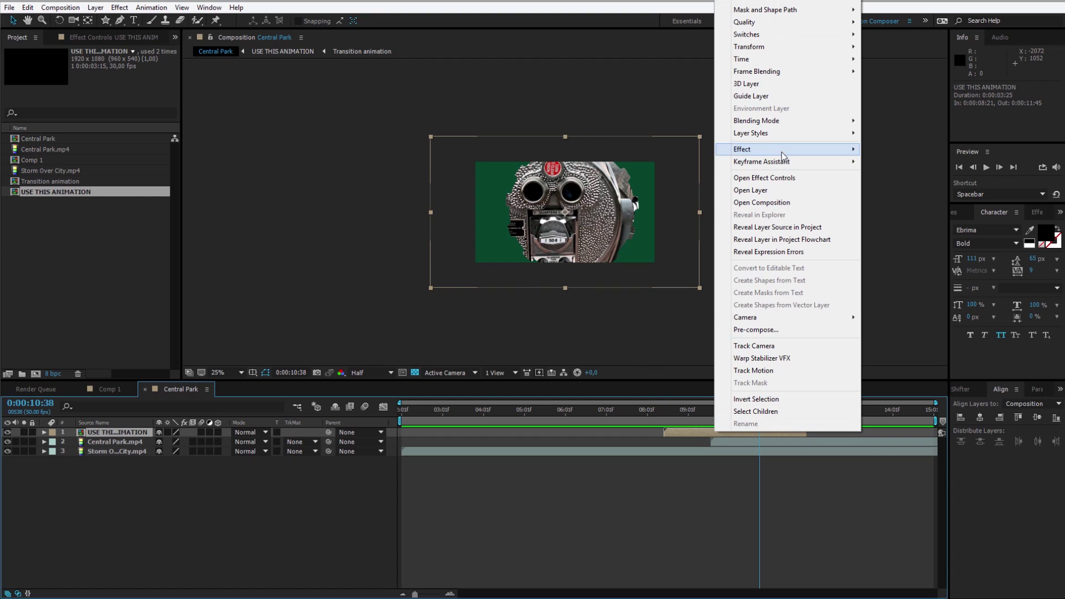
{"action": "mouse_move", "coordinate": [775, 60]}
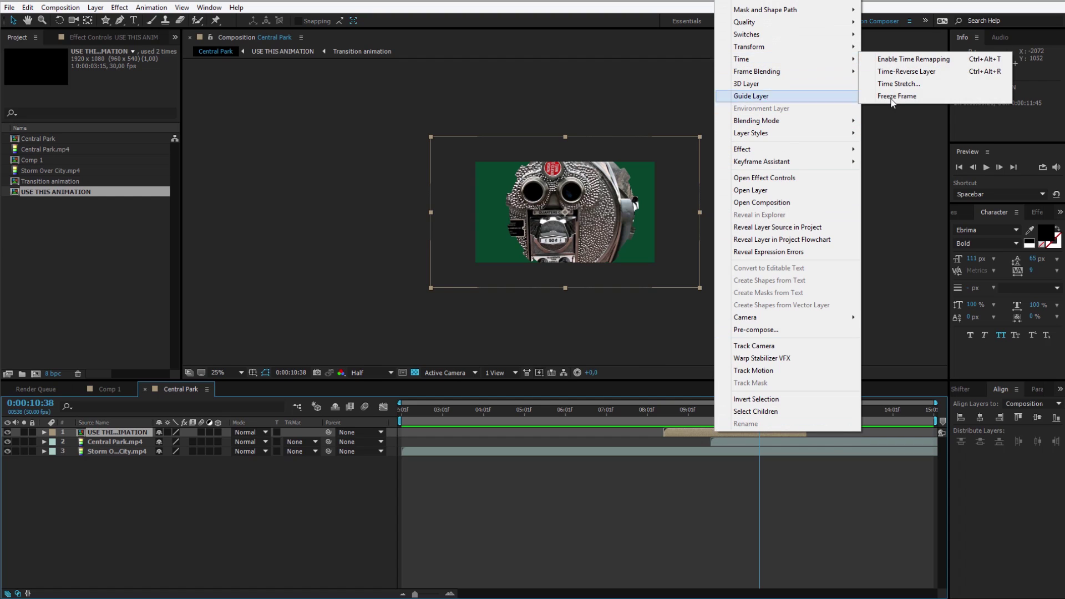
{"action": "left_click", "coordinate": [907, 62]}
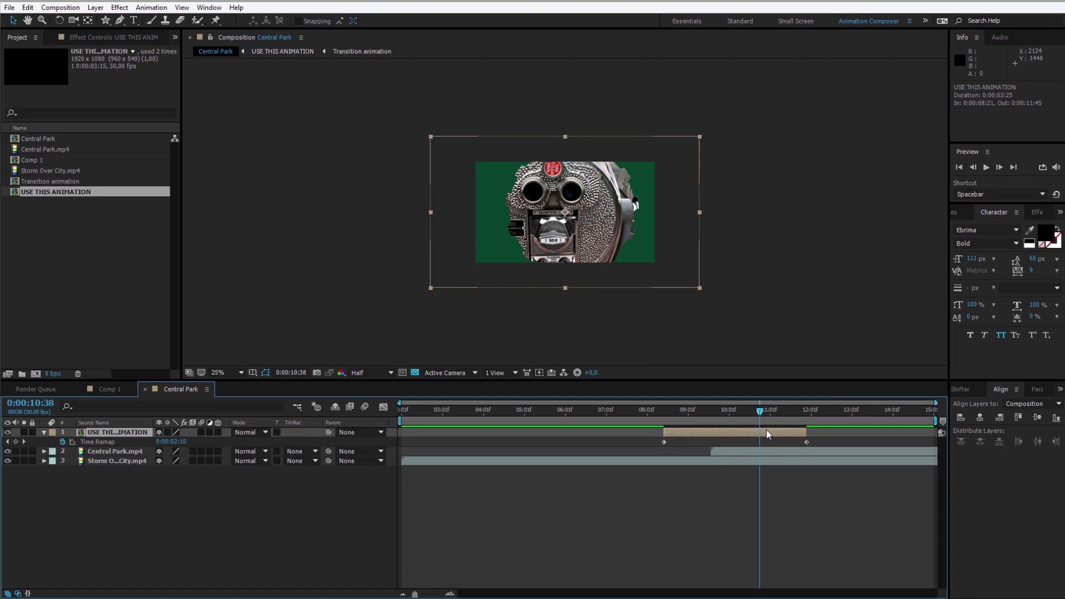
{"action": "left_click_drag", "start_coordinate": [807, 442], "coordinate": [742, 434]}
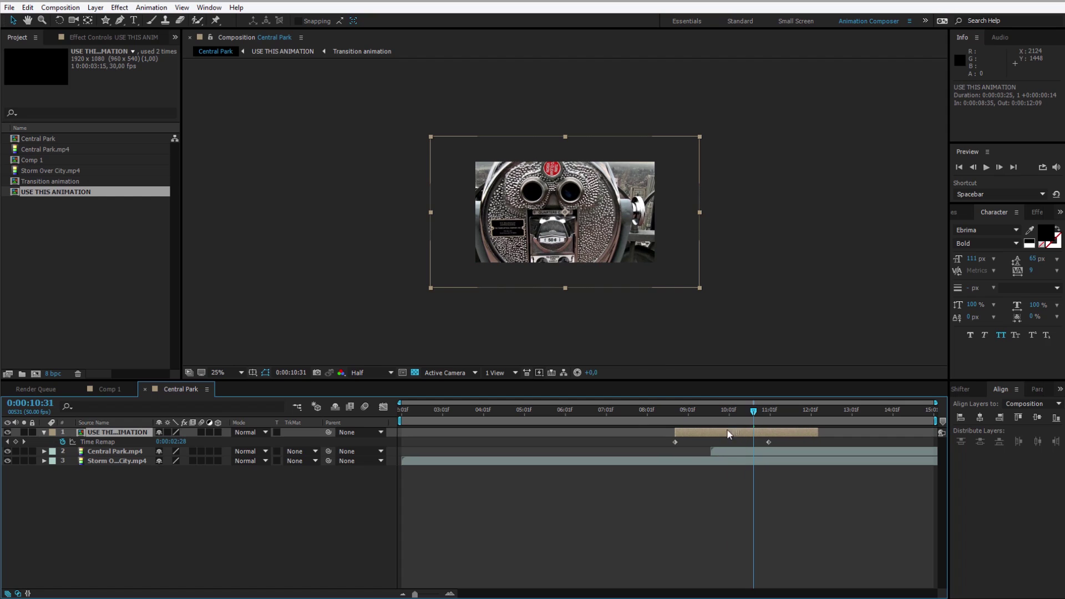
- Nudge the retimed transition later, preview it from 8:18 to 10:40, and open the USE THIS ANIMATION comp
{"action": "left_click", "coordinate": [664, 411]}
{"action": "left_click_drag", "start_coordinate": [664, 412], "coordinate": [661, 412]}
{"action": "key", "text": "space"}
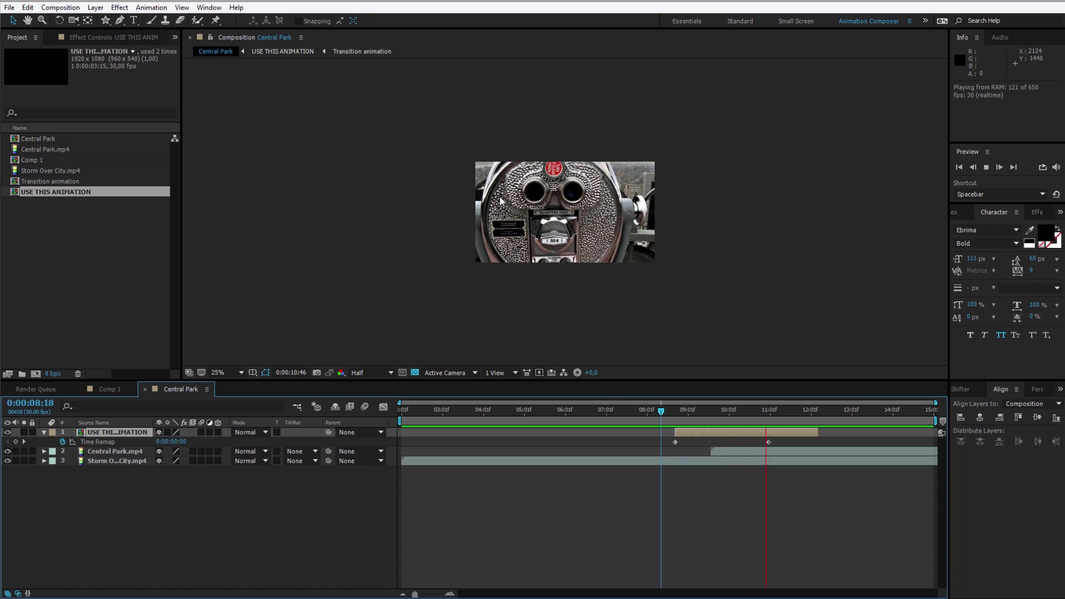
{"action": "left_click", "coordinate": [761, 413]}
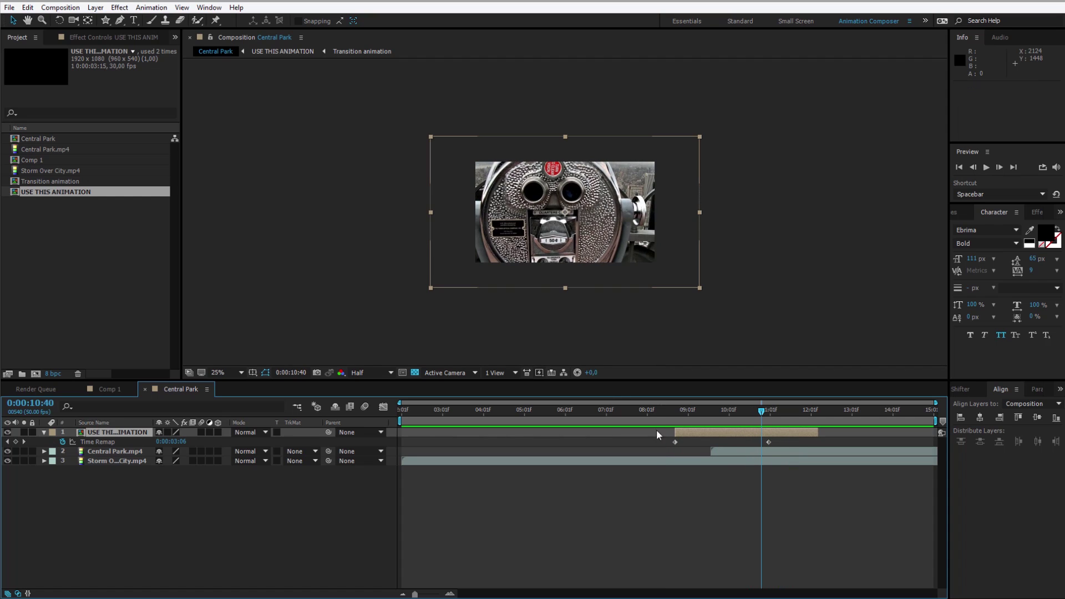
{"action": "double_click", "coordinate": [40, 192]}
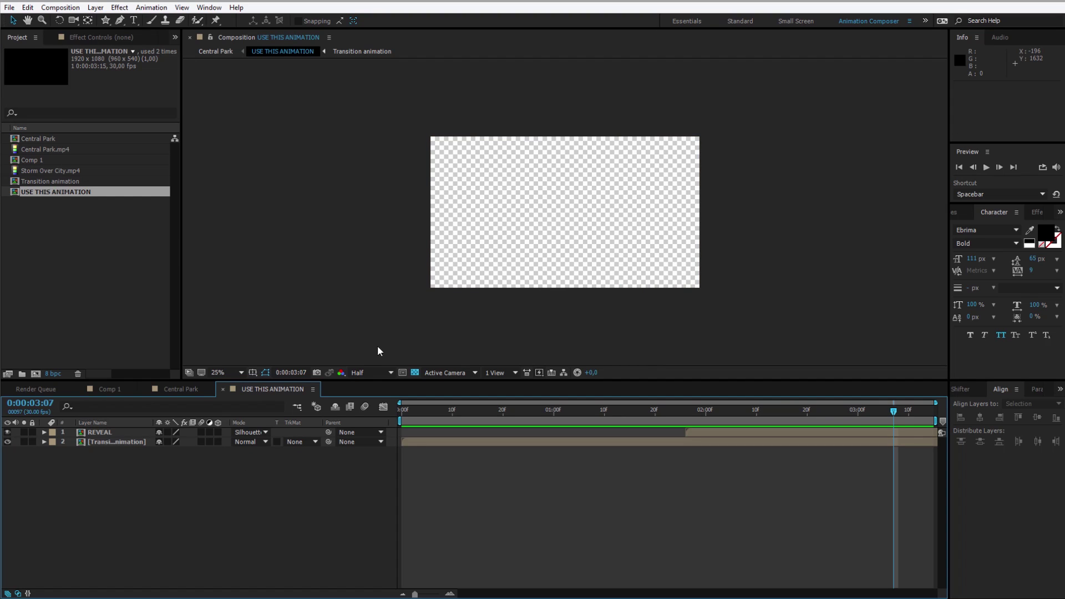
- Add USE THIS ANIMATION to the Render Queue with QuickTime format and RGB + Alpha channels
{"action": "left_click", "coordinate": [61, 7]}
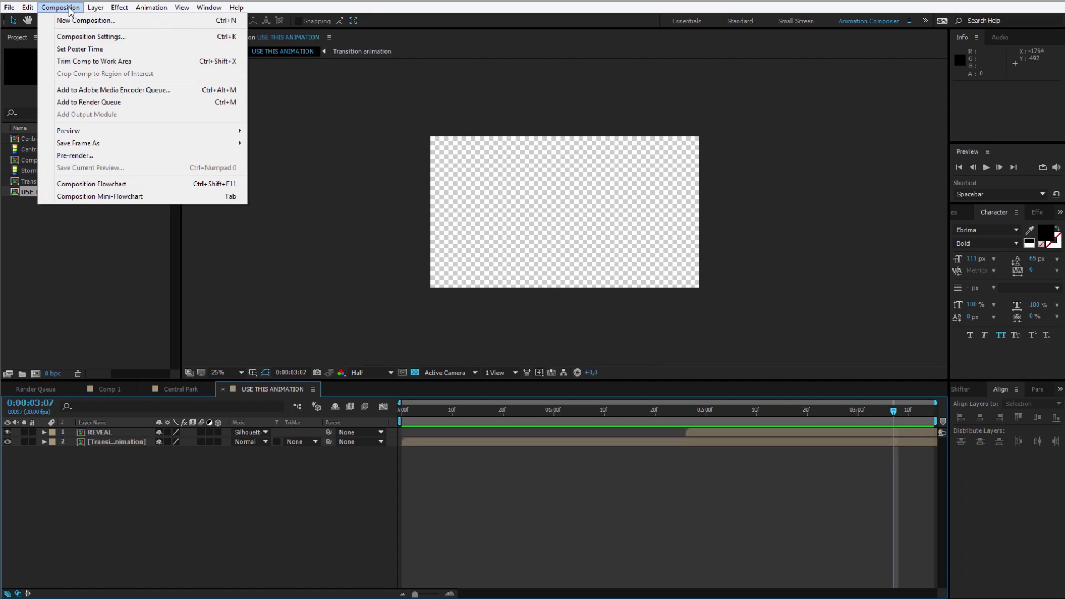
{"action": "left_click", "coordinate": [131, 98]}
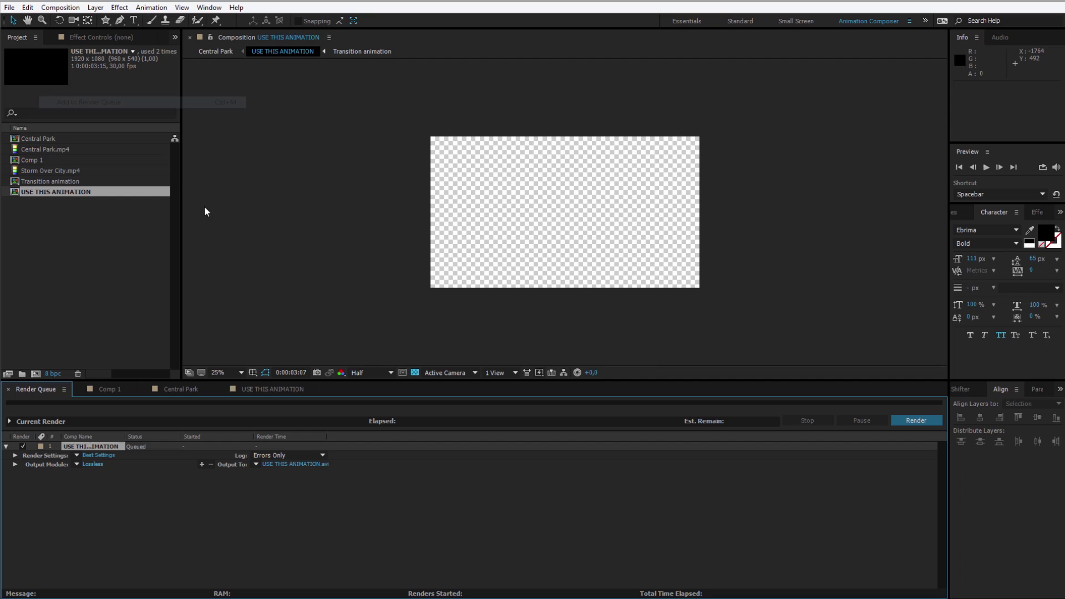
{"action": "left_click", "coordinate": [92, 464]}
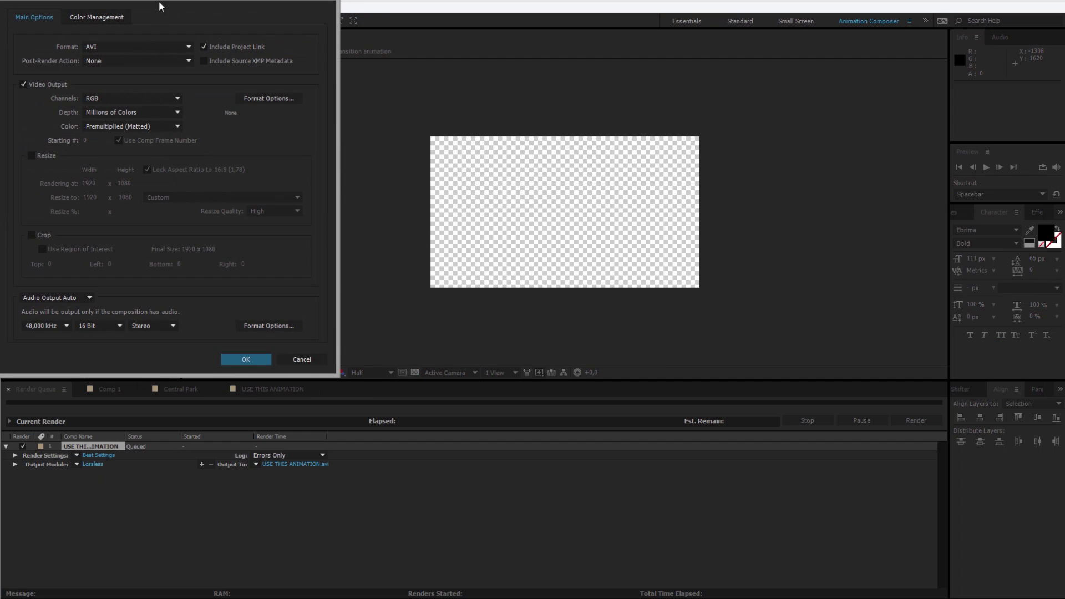
{"action": "left_click_drag", "start_coordinate": [161, 6], "coordinate": [335, 85]}
{"action": "left_click", "coordinate": [313, 141]}
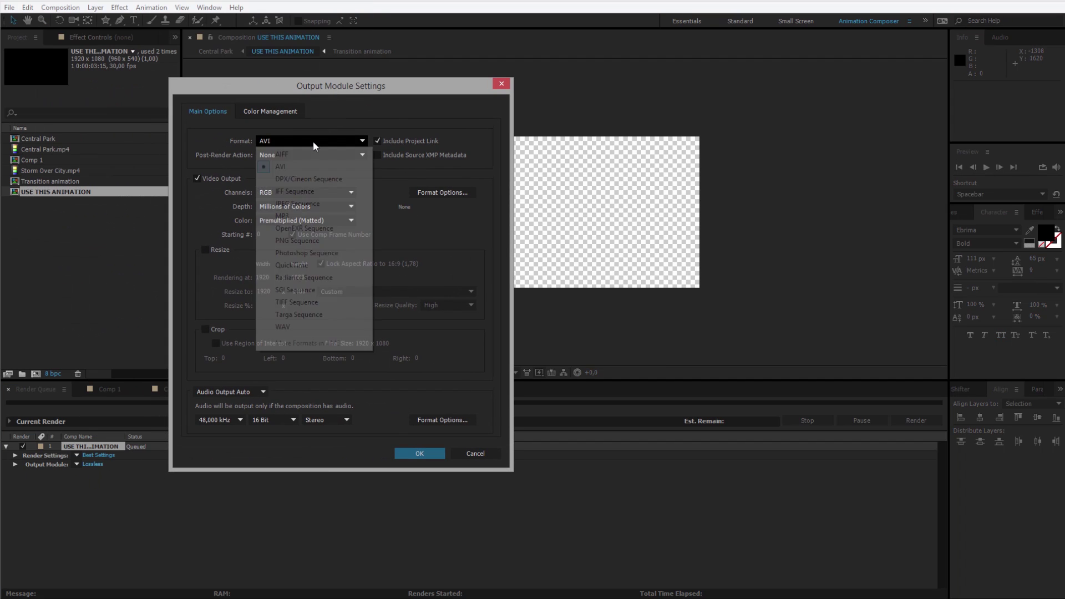
{"action": "left_click", "coordinate": [332, 267]}
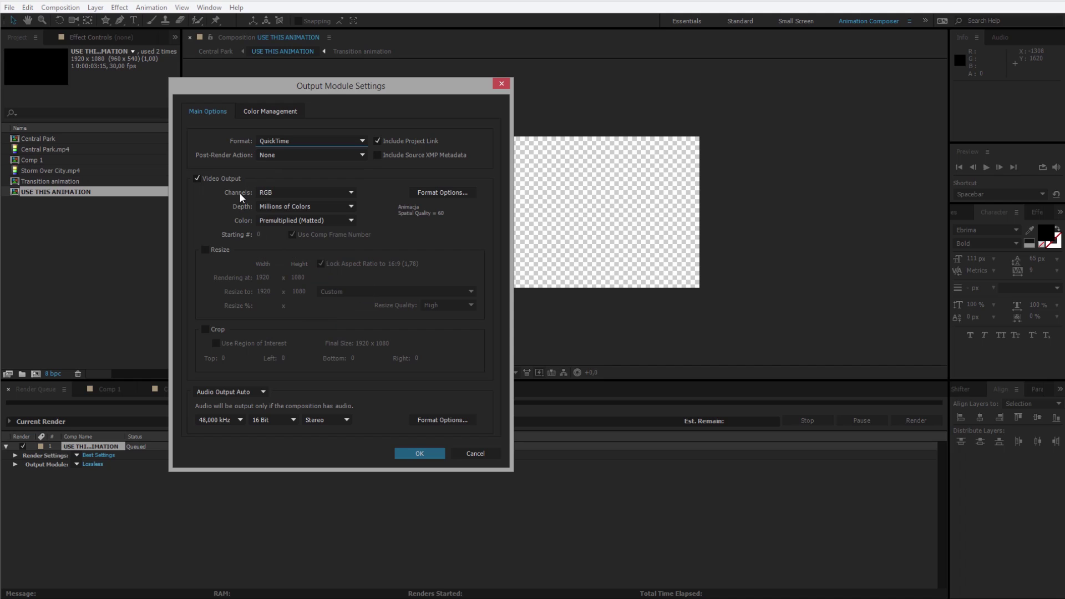
{"action": "left_click", "coordinate": [274, 191]}
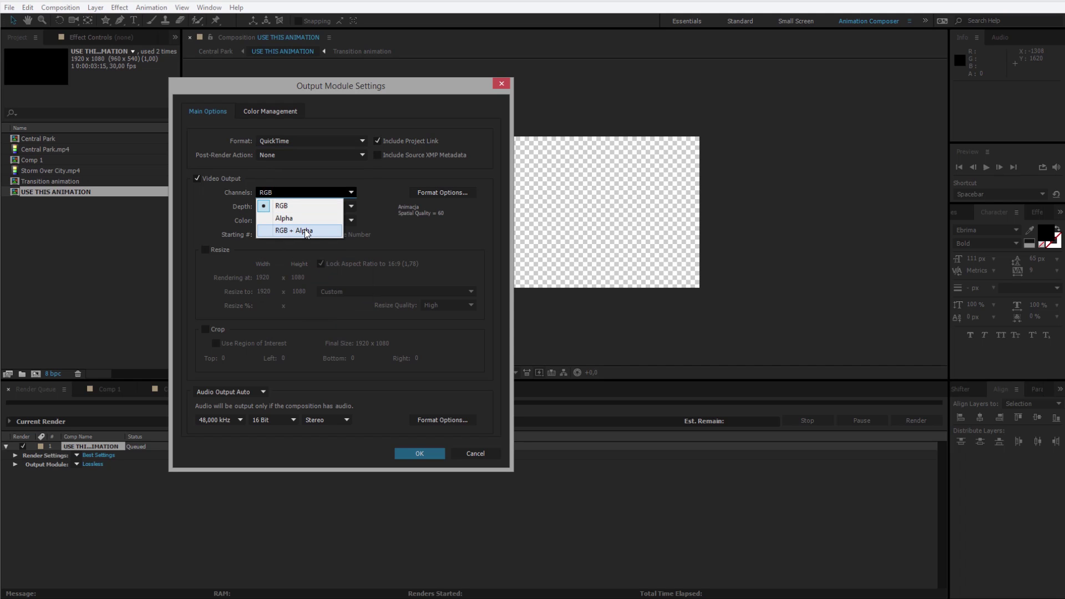
{"action": "left_click", "coordinate": [304, 229]}
{"action": "left_click", "coordinate": [421, 452]}
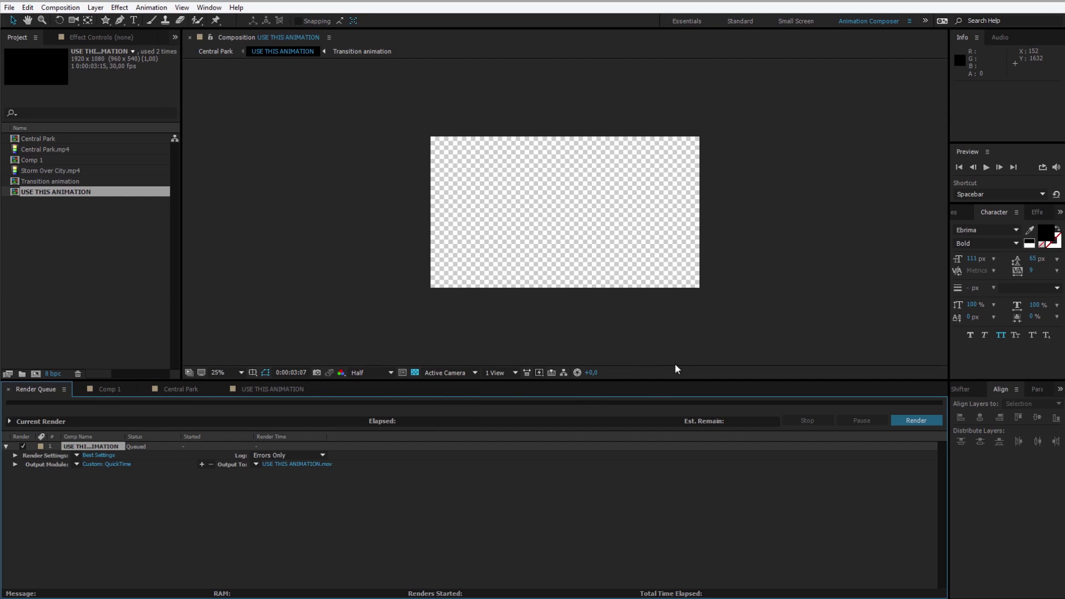
- Reopen the USE THIS ANIMATION timeline, show the transparency checkerboard, and scrub the reveal from 2:13 to 2:18
{"action": "double_click", "coordinate": [56, 192]}
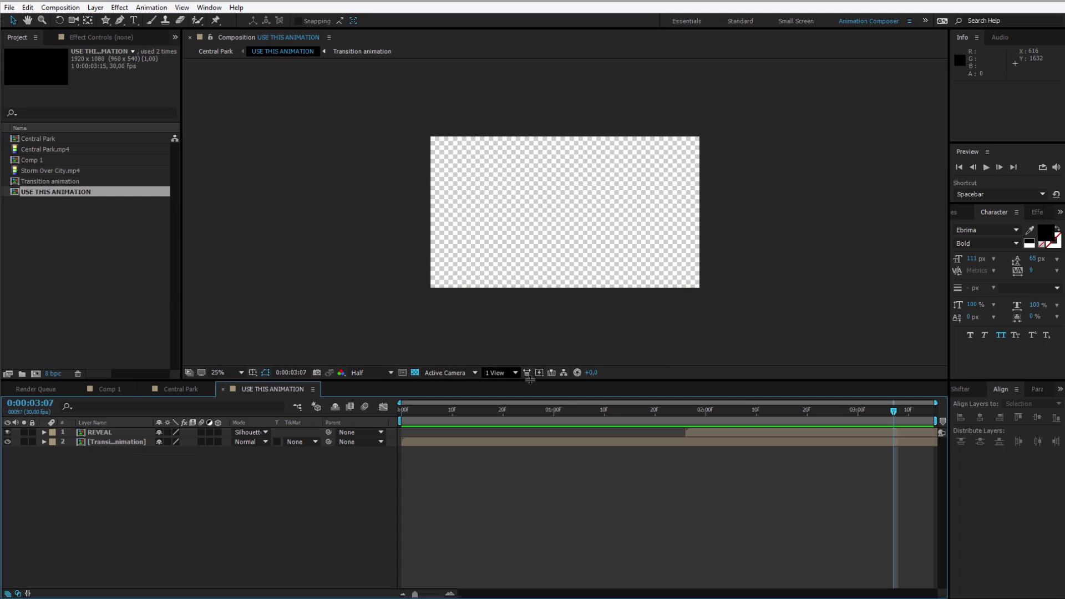
{"action": "left_click_drag", "start_coordinate": [544, 412], "coordinate": [771, 425]}
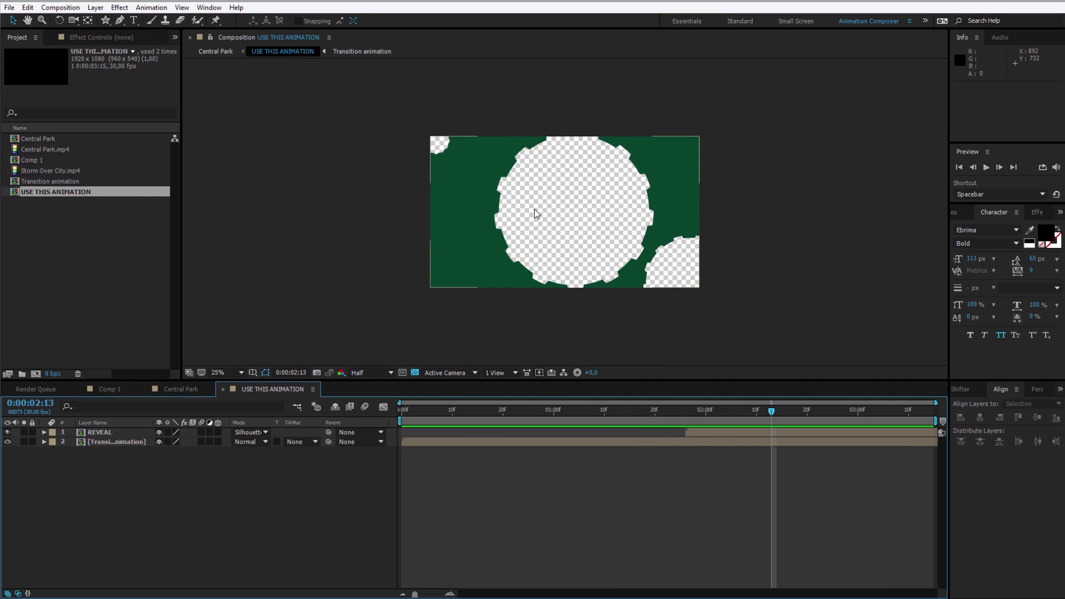
{"action": "left_click", "coordinate": [415, 373]}
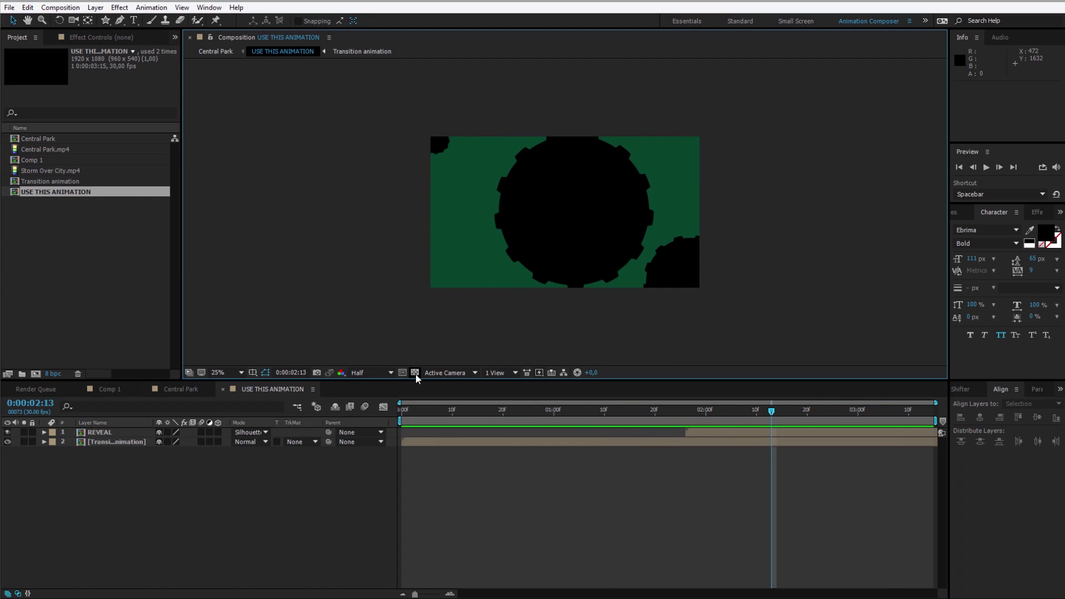
{"action": "left_click", "coordinate": [415, 373]}
{"action": "left_click", "coordinate": [415, 373]}
{"action": "left_click", "coordinate": [415, 373]}
{"action": "left_click", "coordinate": [415, 373]}
{"action": "left_click_drag", "start_coordinate": [512, 418], "coordinate": [814, 399]}
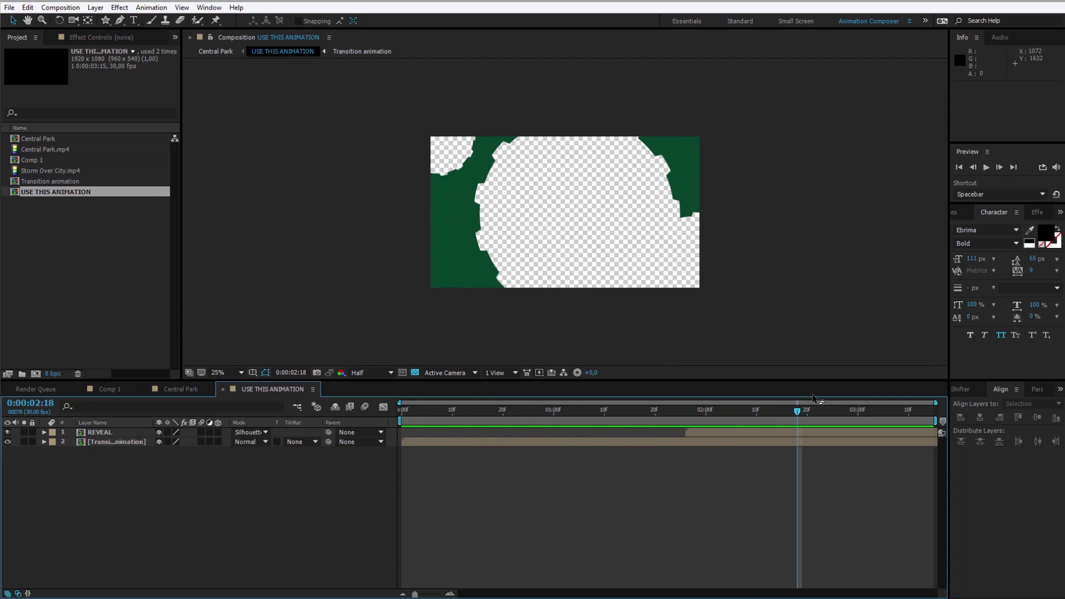